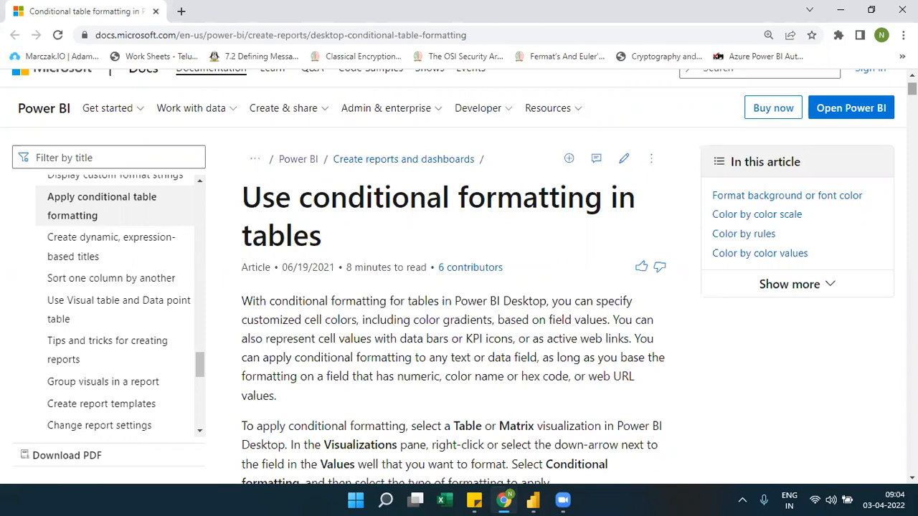
click(768, 32)
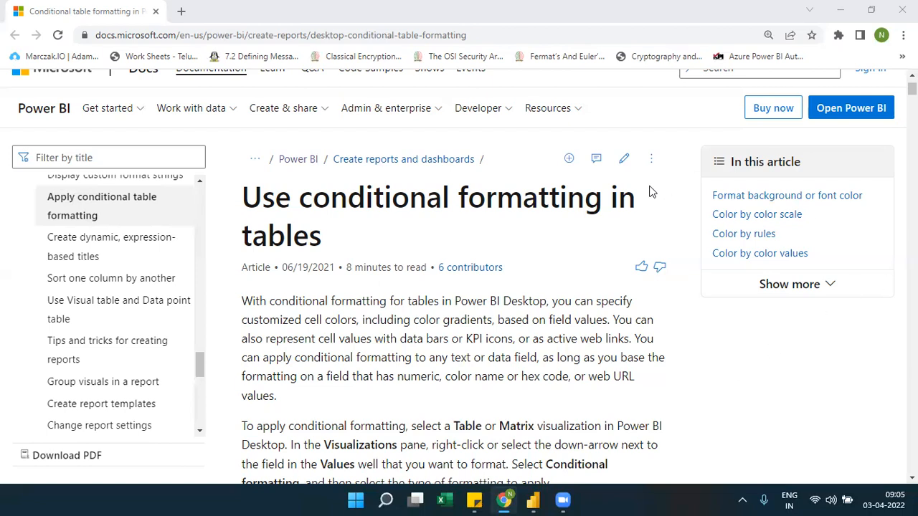
double_click(549, 192)
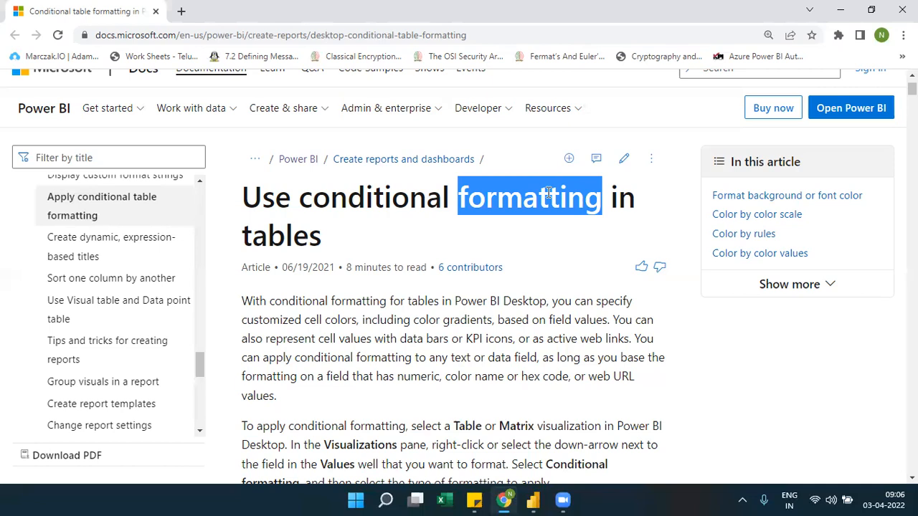
Switch to Power BI Desktop, add a table visual, and place it enlarged near the middle of the page
click(537, 498)
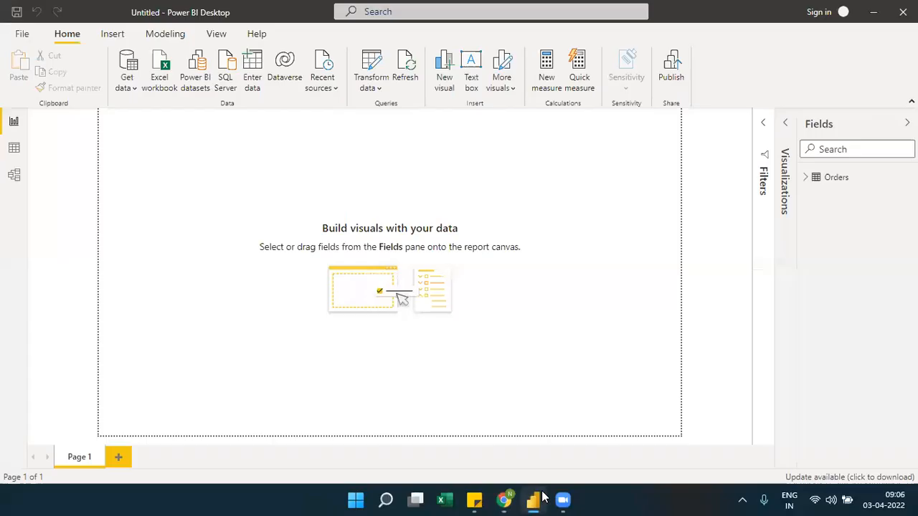
click(787, 125)
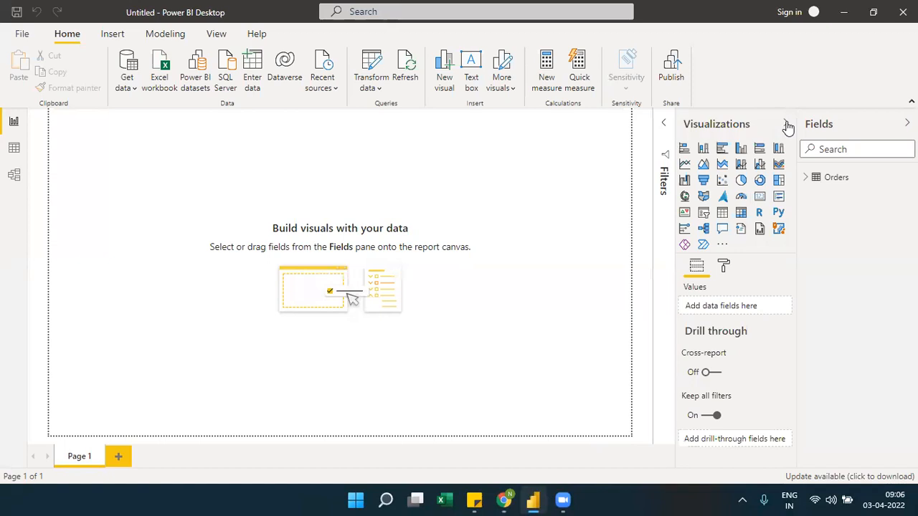
click(810, 178)
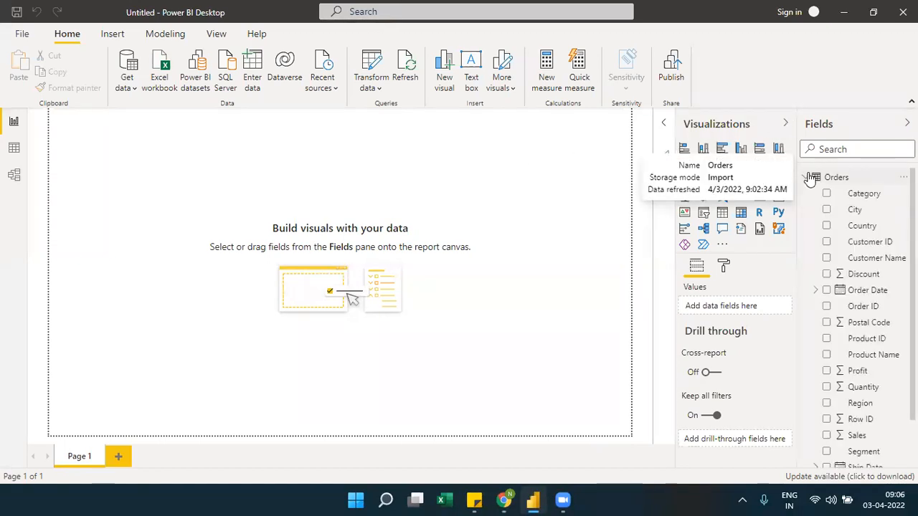
click(722, 213)
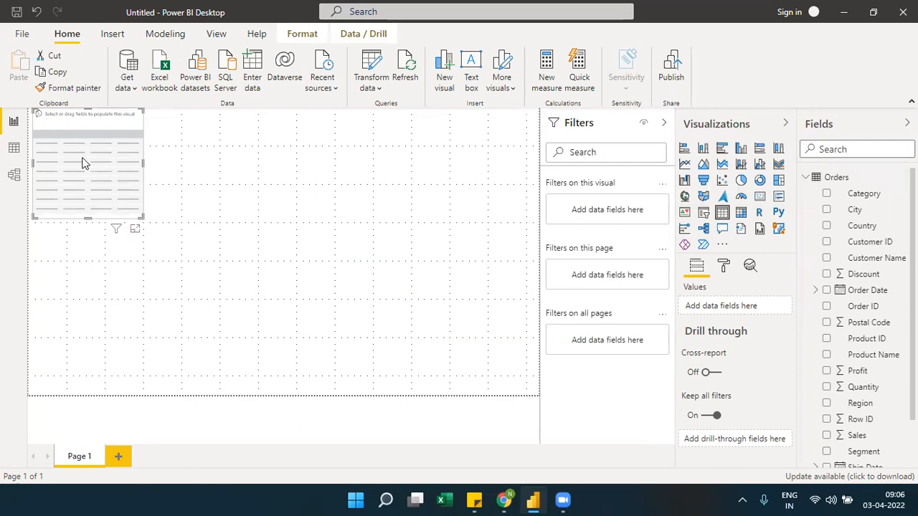
drag(82, 160, 238, 222)
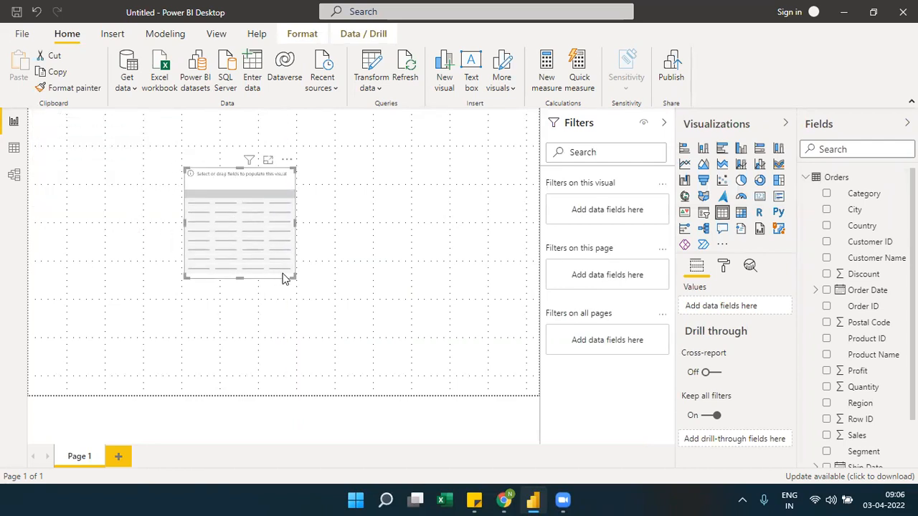
drag(294, 277, 415, 309)
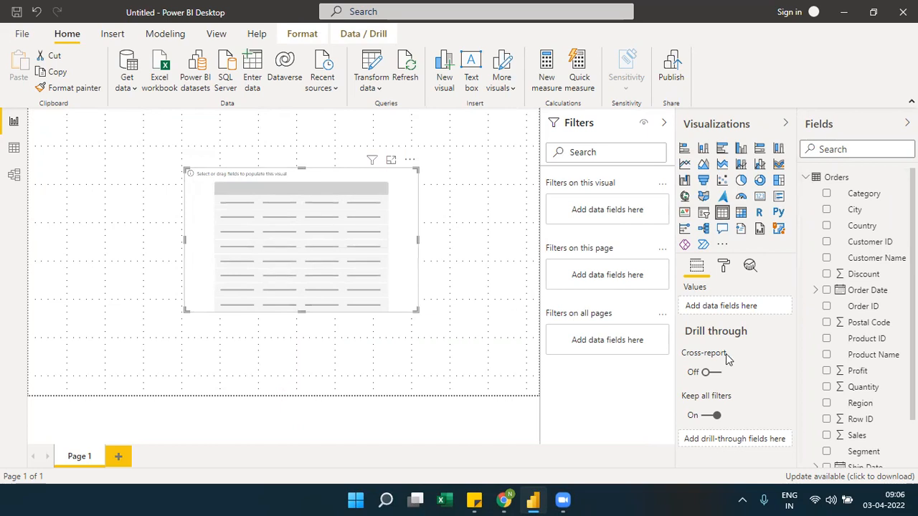
Add the Segment and Sales fields to the table and show the visual in focus mode
drag(864, 453, 751, 305)
drag(854, 436, 749, 322)
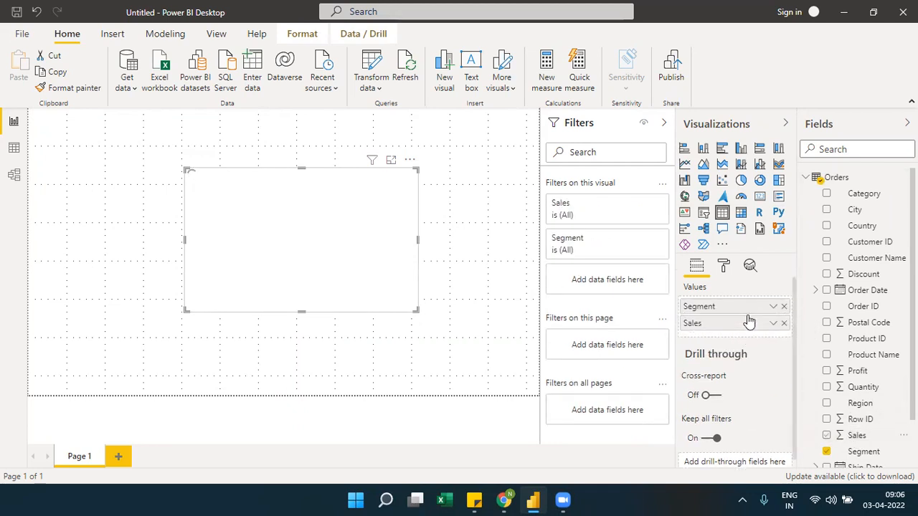
click(883, 129)
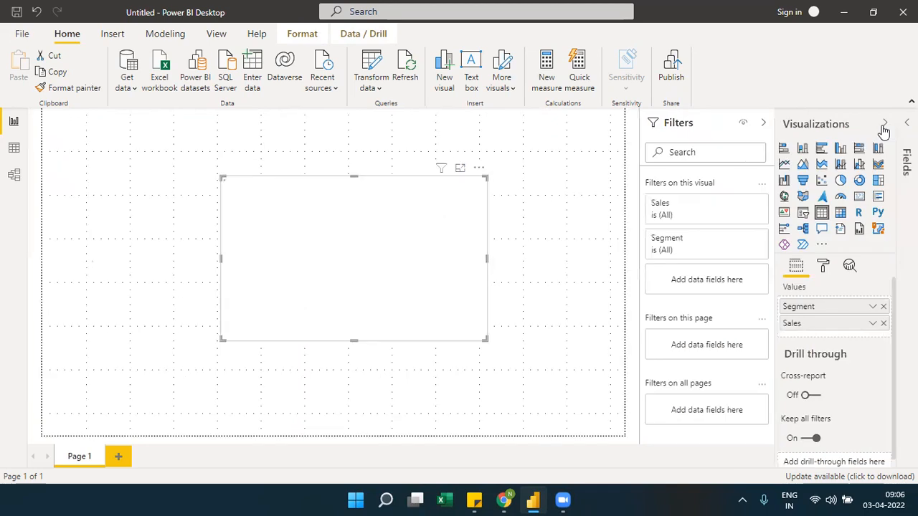
click(460, 169)
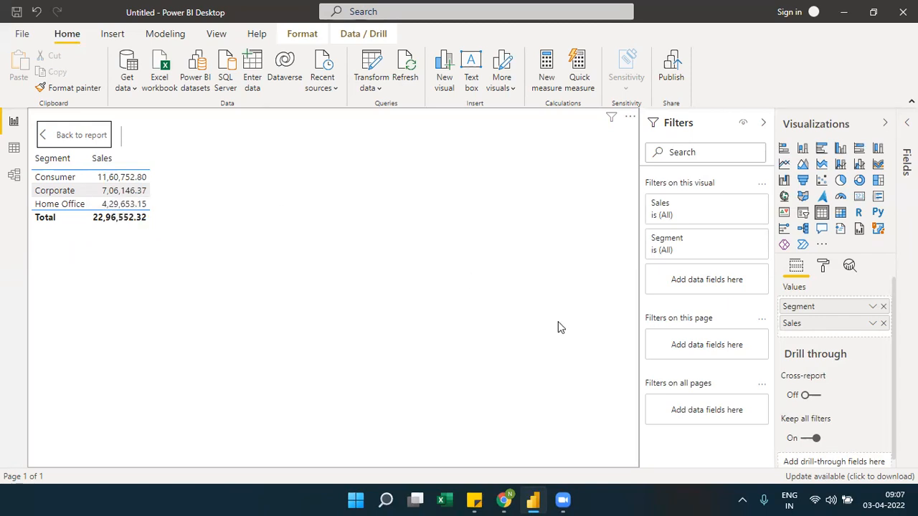
Examine the field options for Sales and Segment, including the conditional formatting types offered for Segment
click(873, 324)
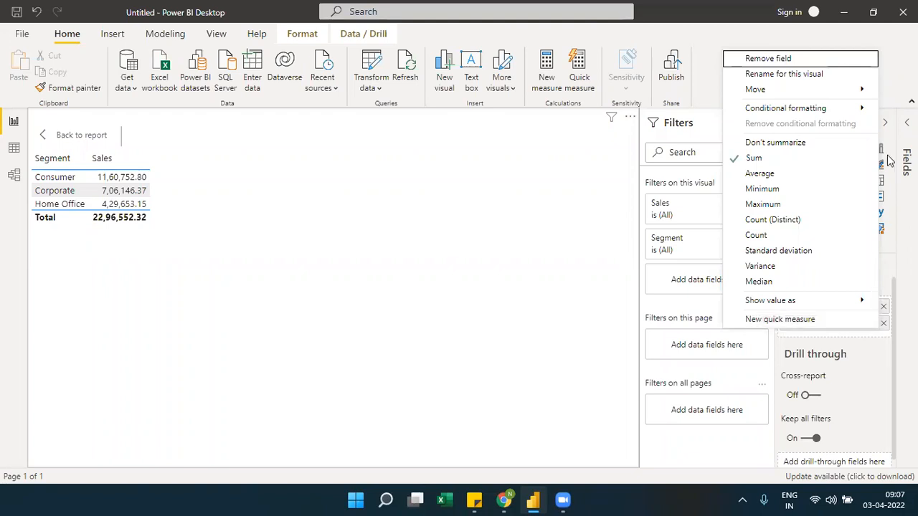
click(855, 334)
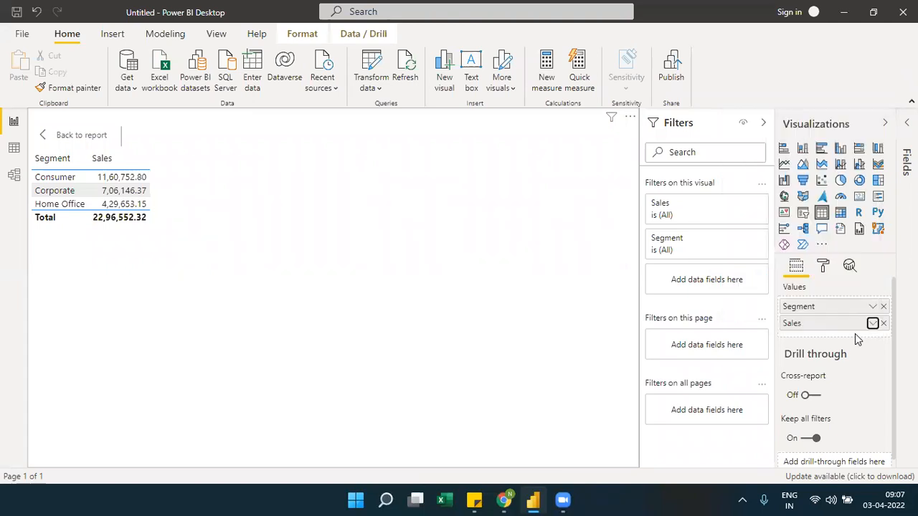
click(870, 324)
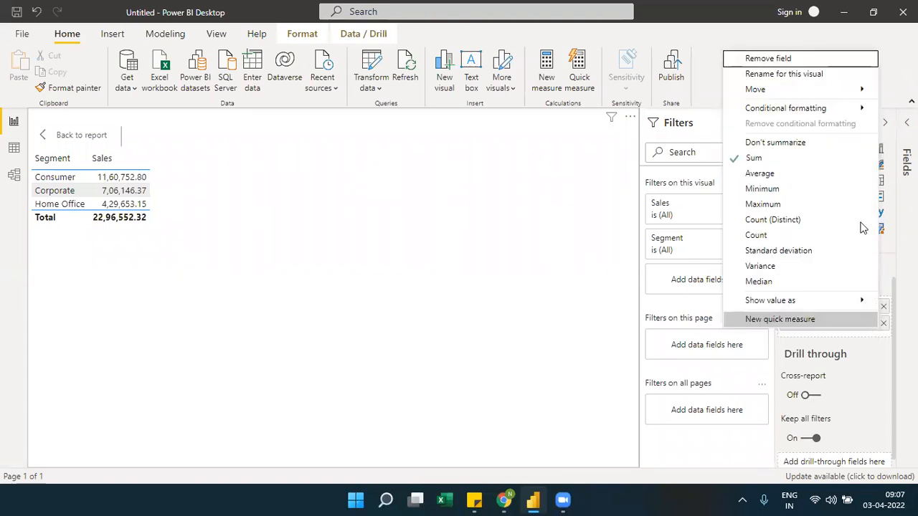
mouse_move(855, 113)
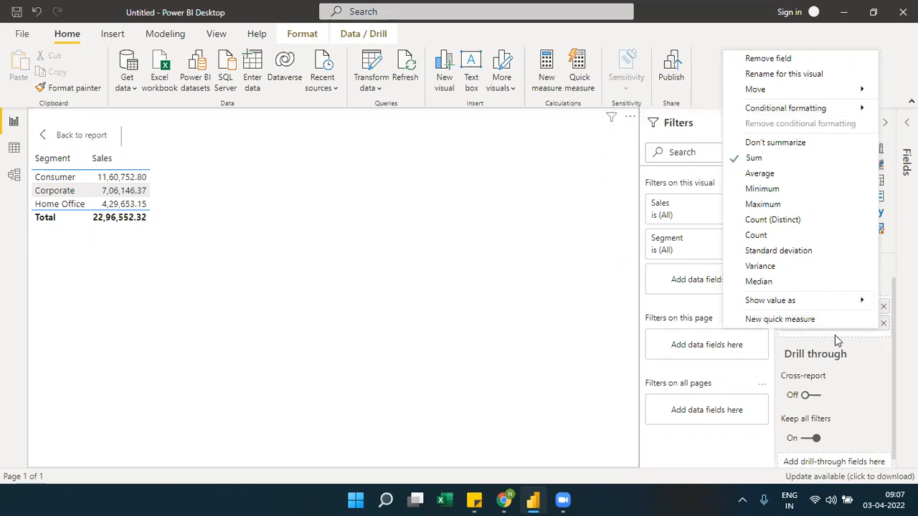
click(838, 335)
click(872, 306)
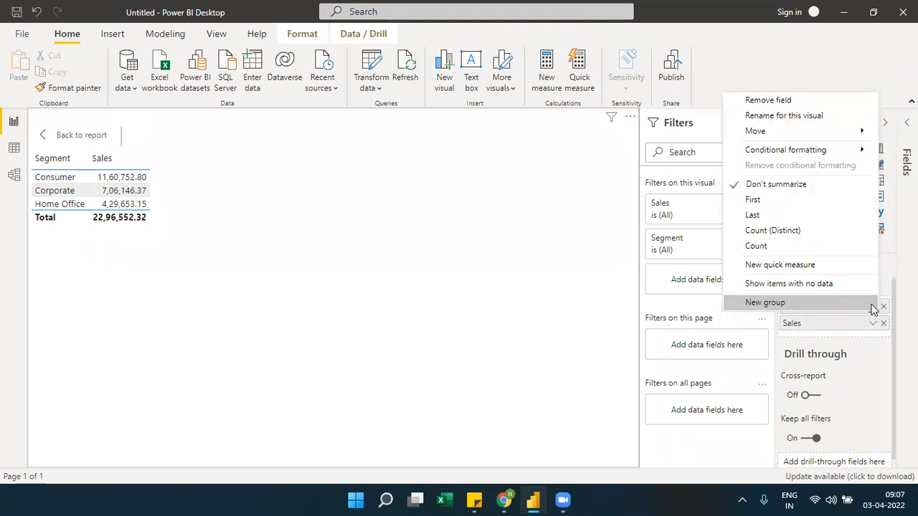
mouse_move(808, 154)
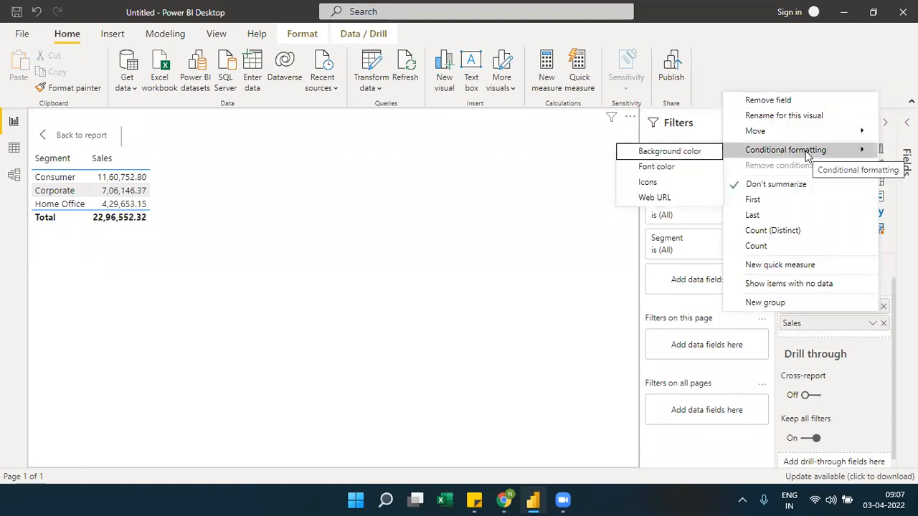
click(811, 339)
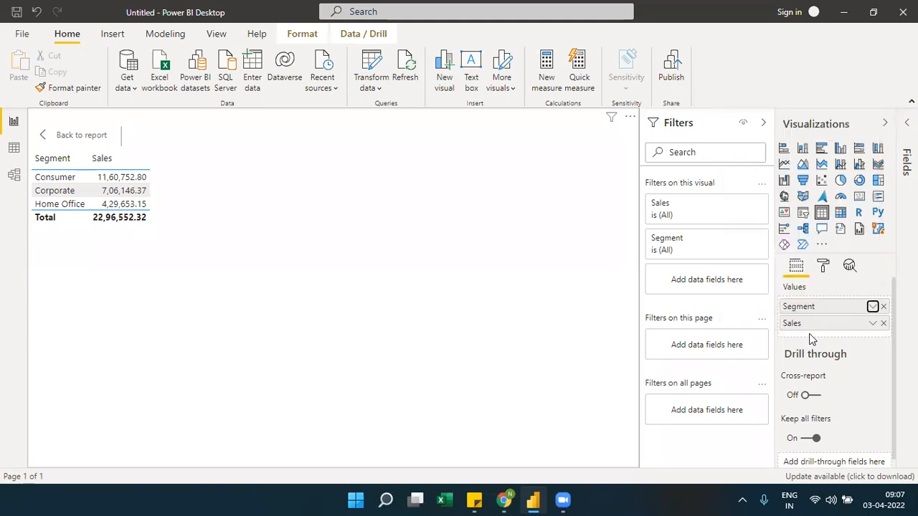
Start background color conditional formatting for the Sales field with the Gradient format style
click(873, 324)
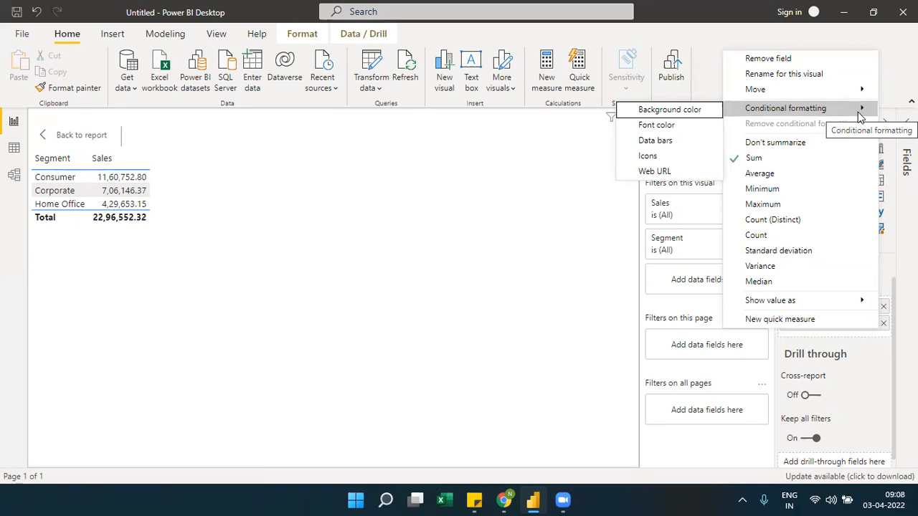
click(689, 113)
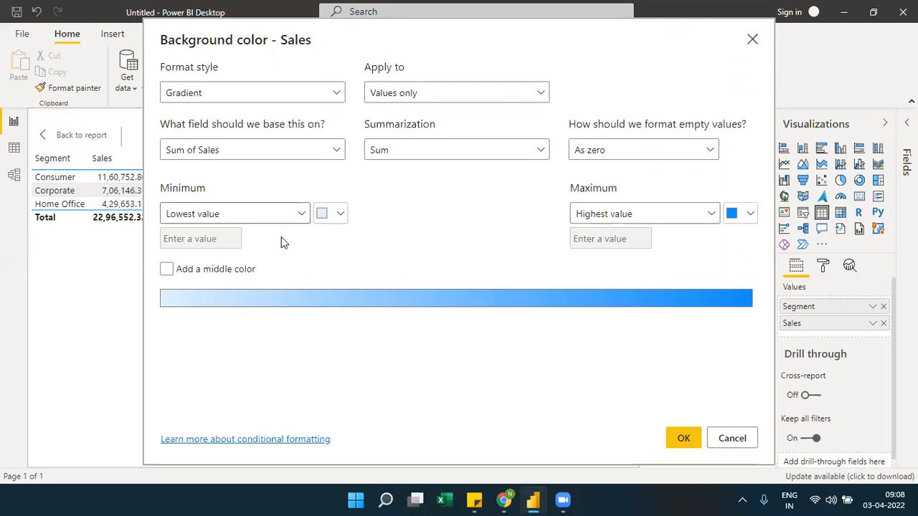
double_click(163, 191)
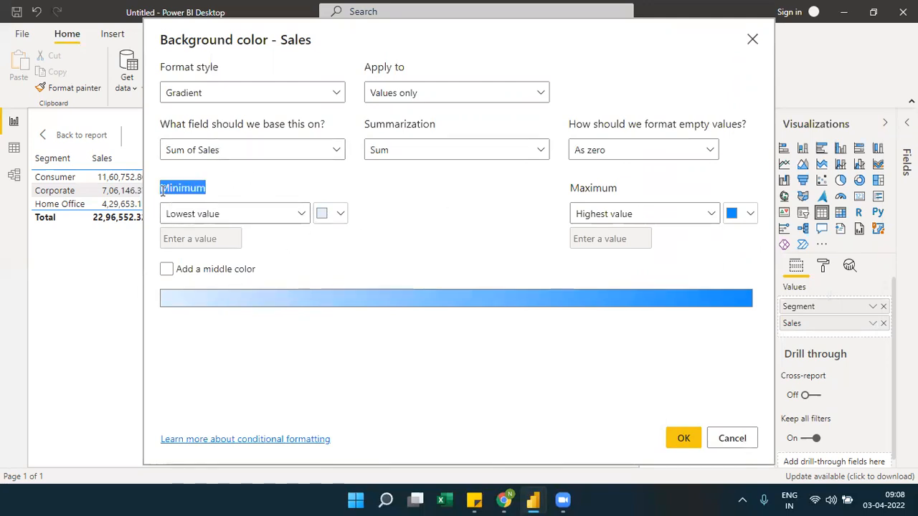
double_click(580, 190)
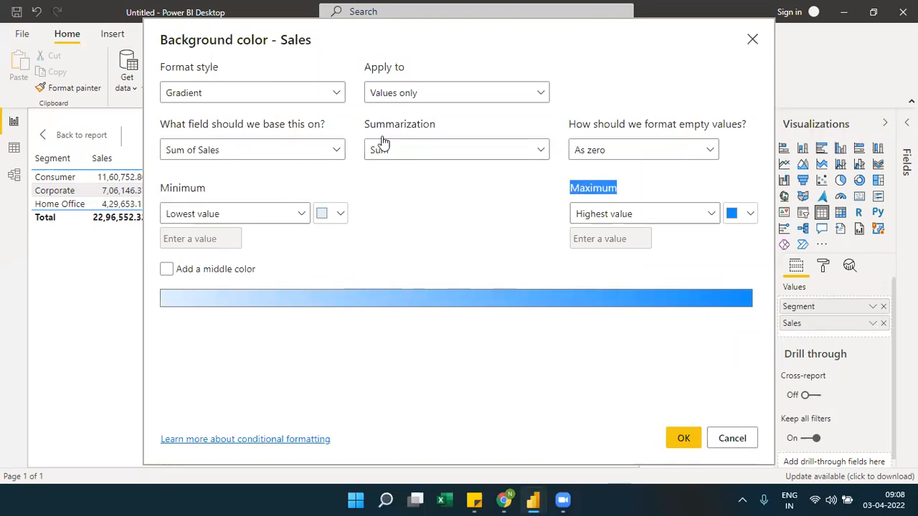
click(185, 96)
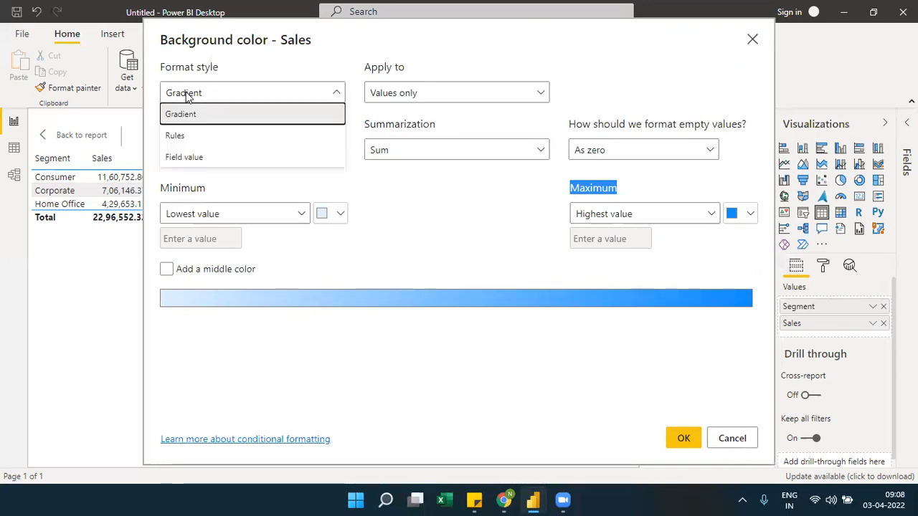
click(179, 113)
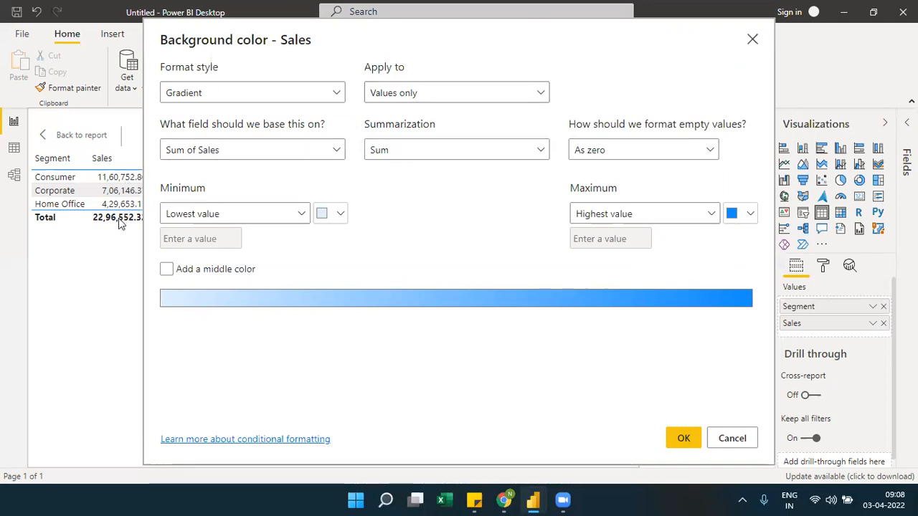
Apply the Sales background gradient to values only, with Sum as the summarization
click(411, 92)
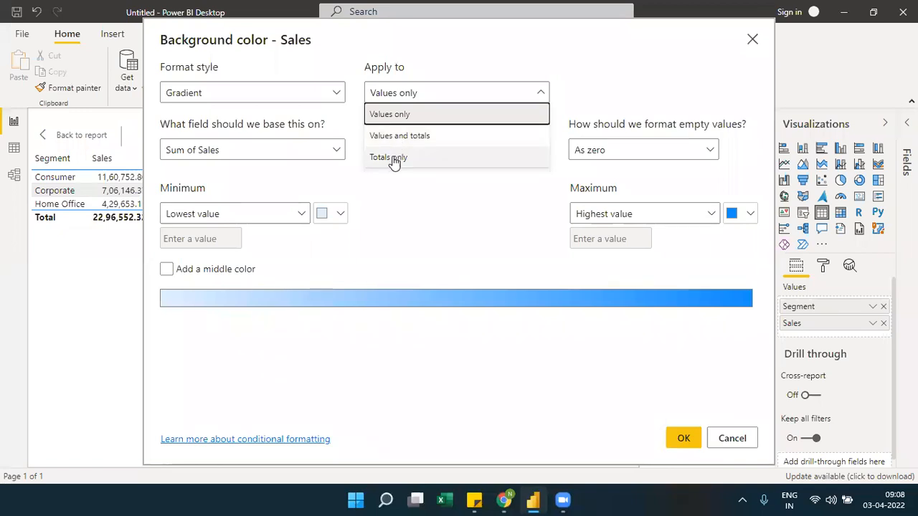
click(413, 116)
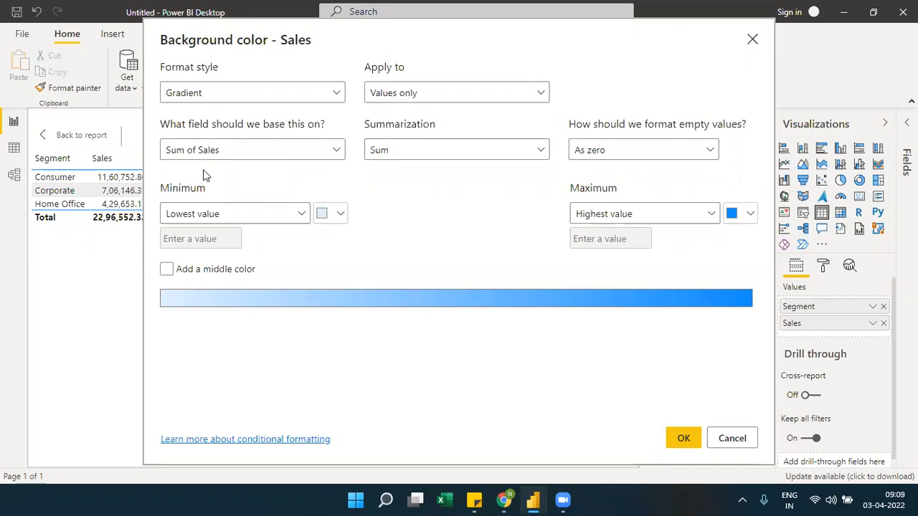
click(541, 153)
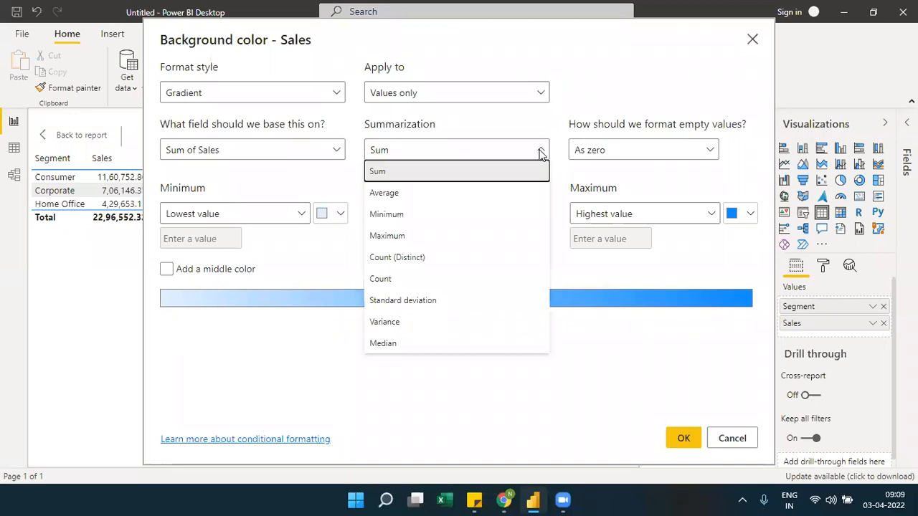
click(541, 154)
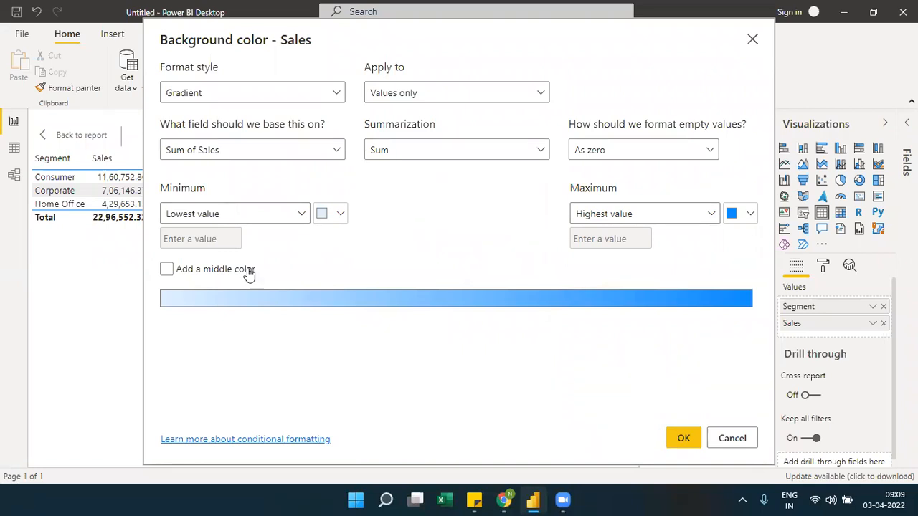
click(684, 438)
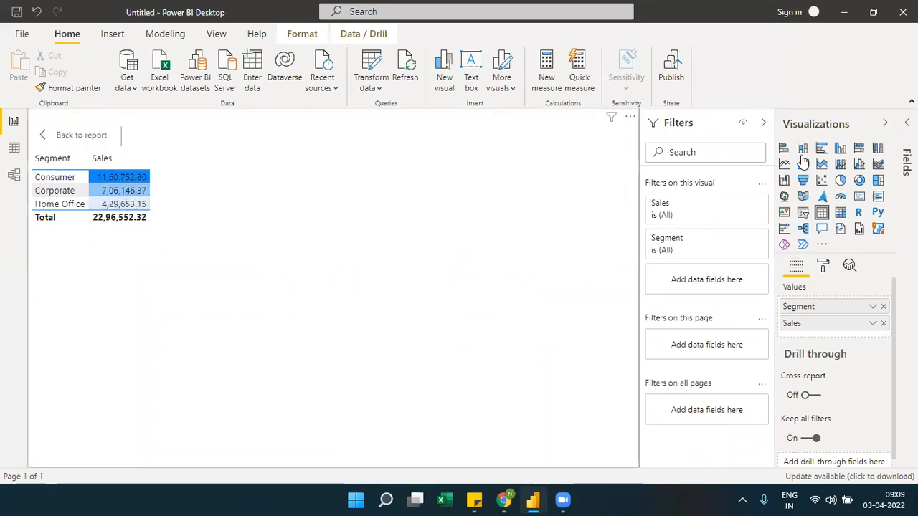
Add the Customer Name field from Orders to the table and remove the Segment field
click(907, 161)
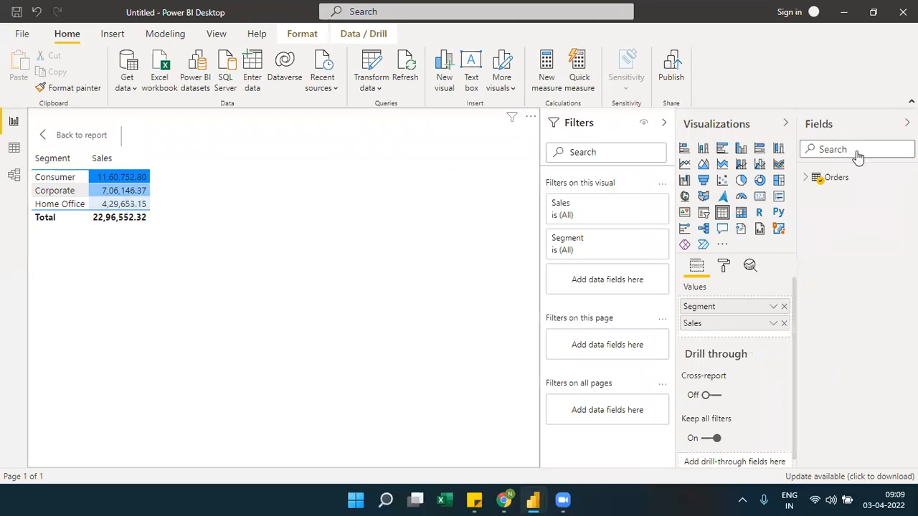
click(805, 178)
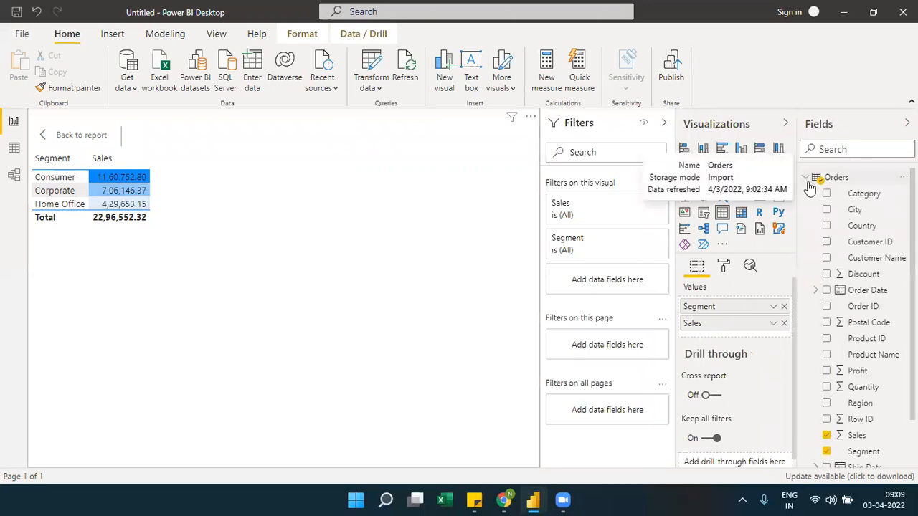
drag(866, 260, 771, 308)
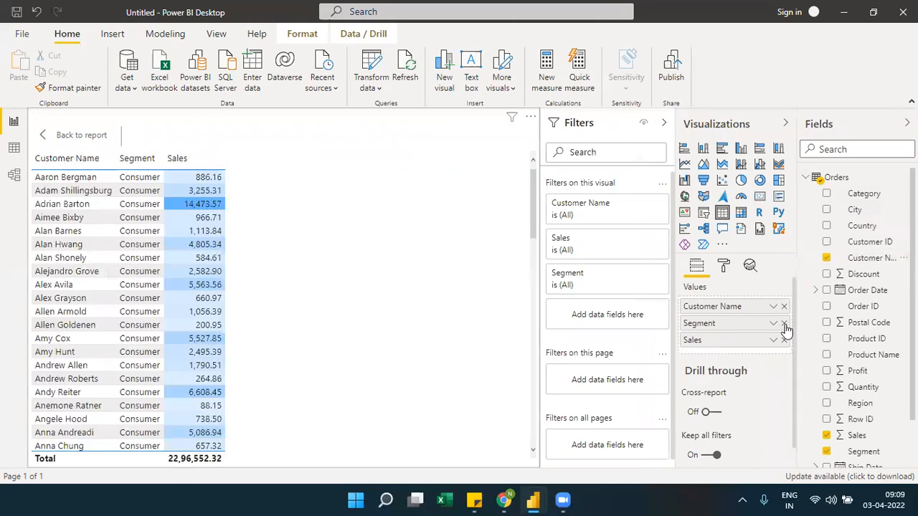
click(783, 324)
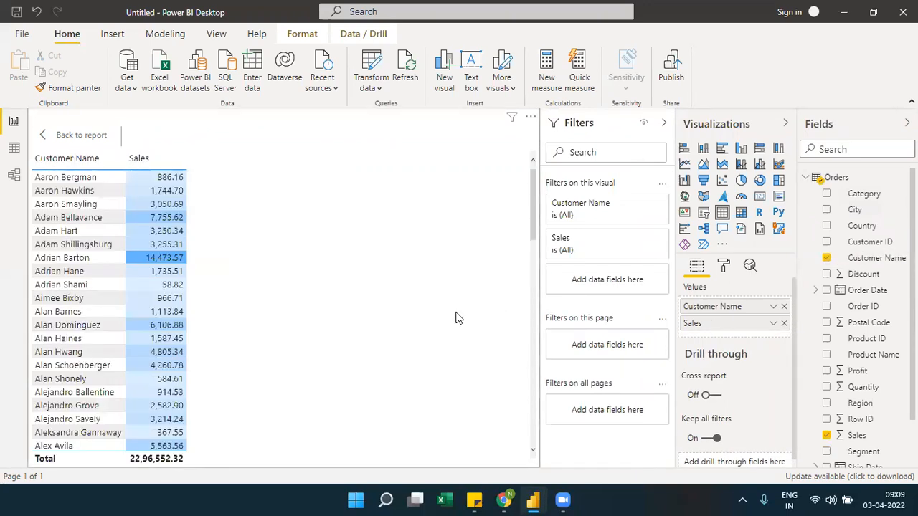
Sort the table by Sales in descending order and review the background shading down the customer rows
click(181, 168)
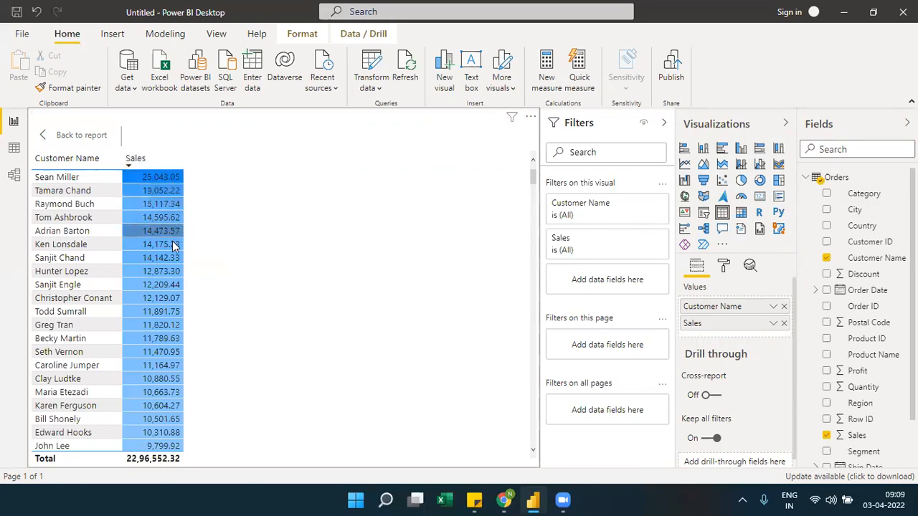
click(534, 452)
scroll(533, 452, down, 3)
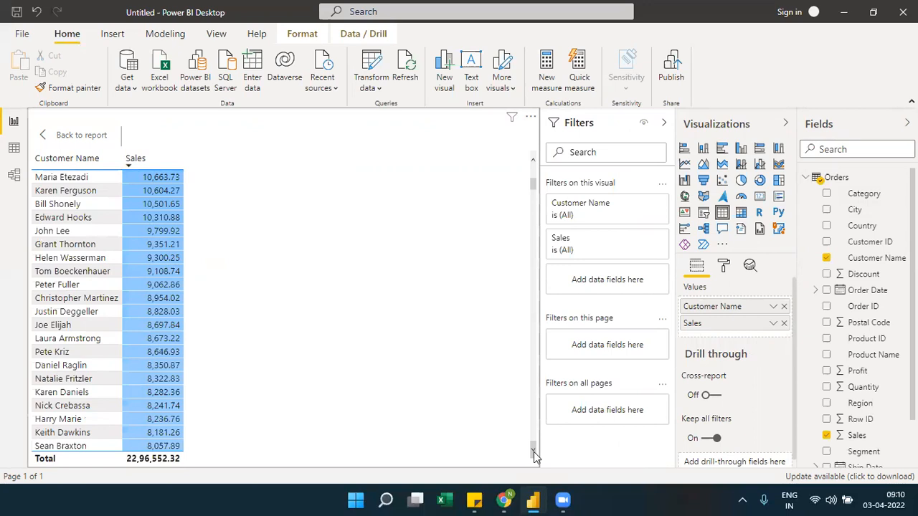
Examine the Sales background shading further down the customer rows and back at the highest-selling customers
scroll(533, 452, down, 4)
scroll(534, 452, down, 5)
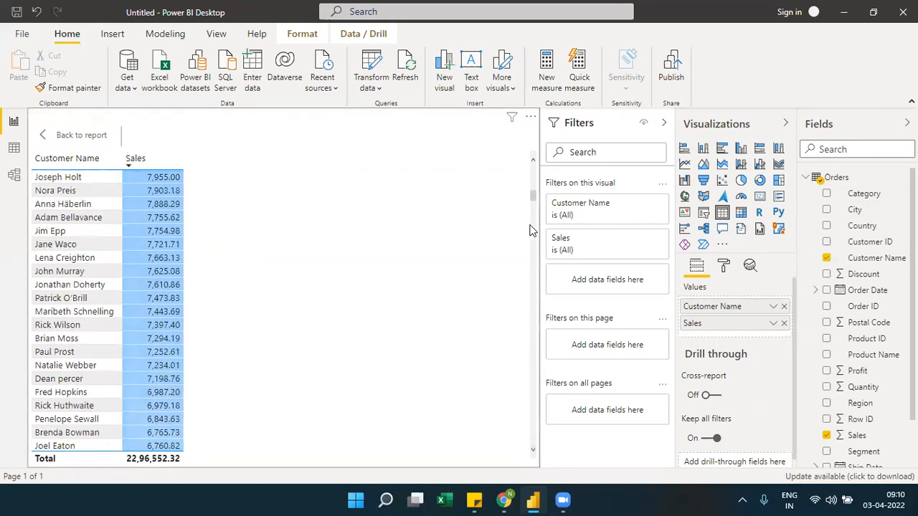
drag(534, 192, 533, 161)
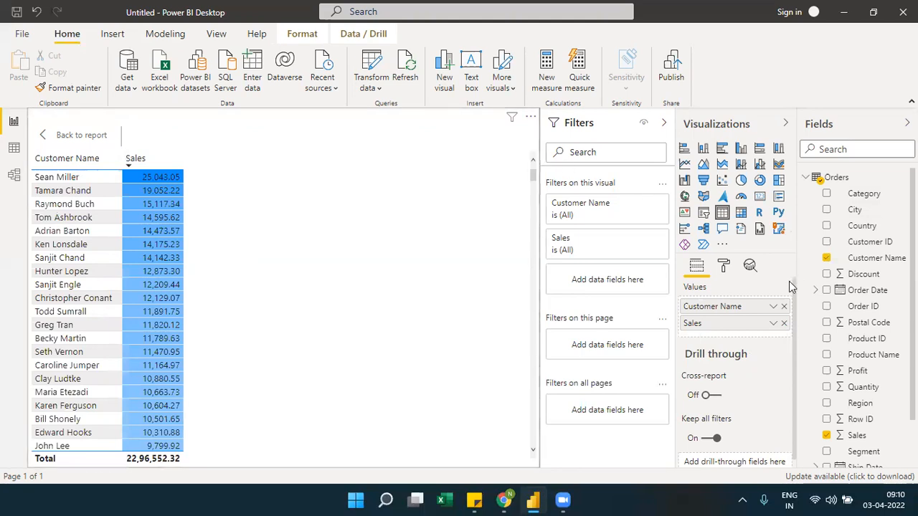
click(773, 324)
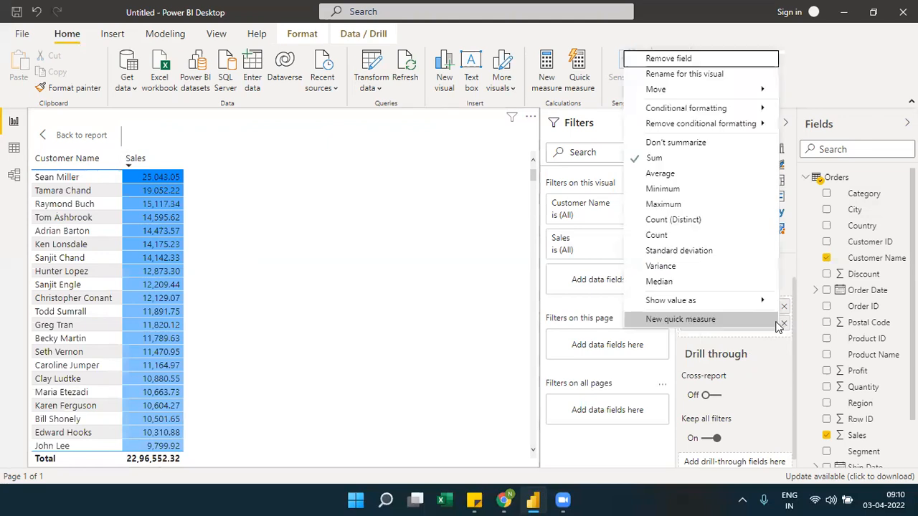
click(739, 333)
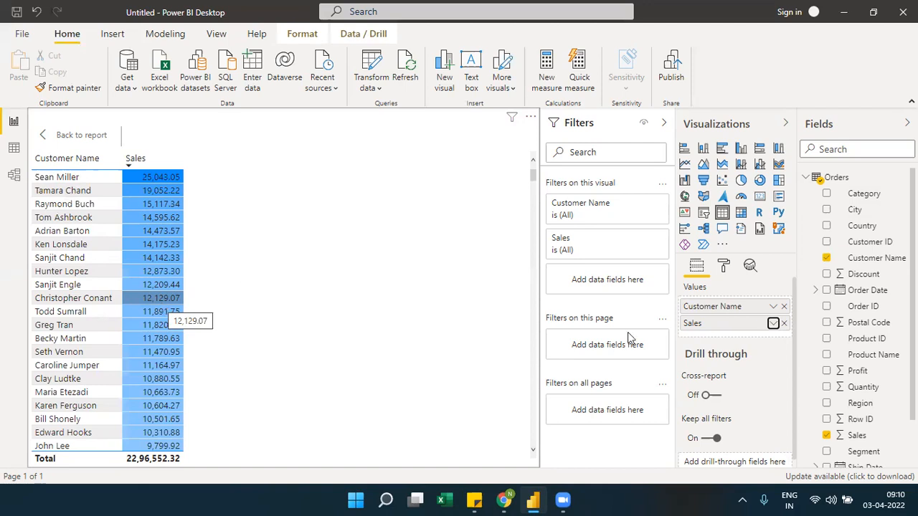
Reopen the background color formatting of the Sales field and add a middle color to its gradient
click(773, 324)
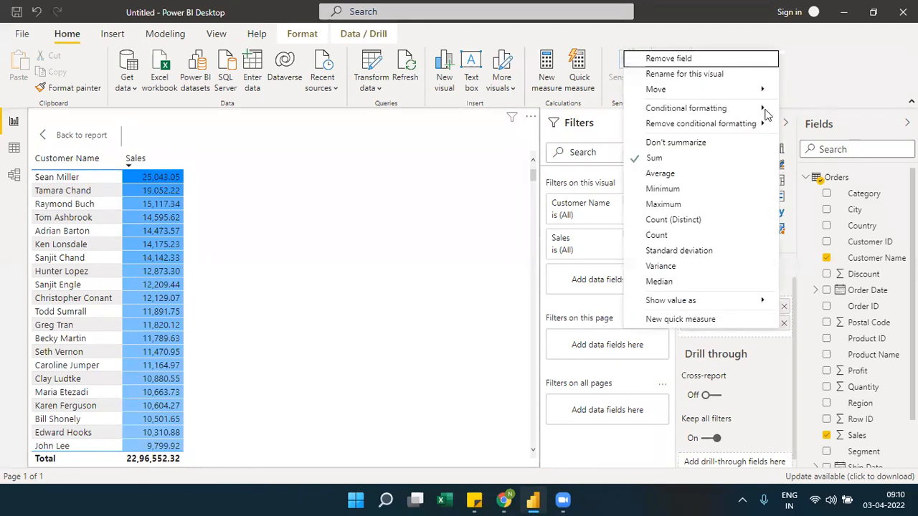
mouse_move(765, 111)
click(605, 155)
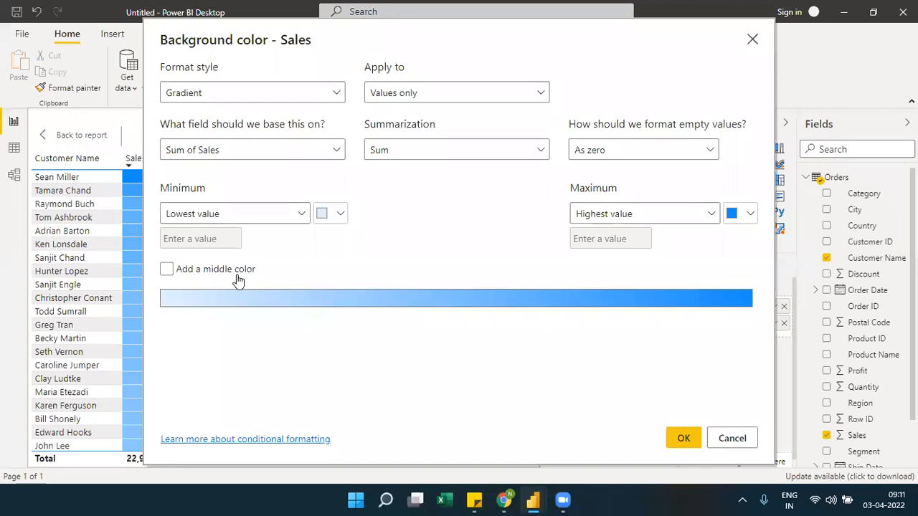
click(215, 270)
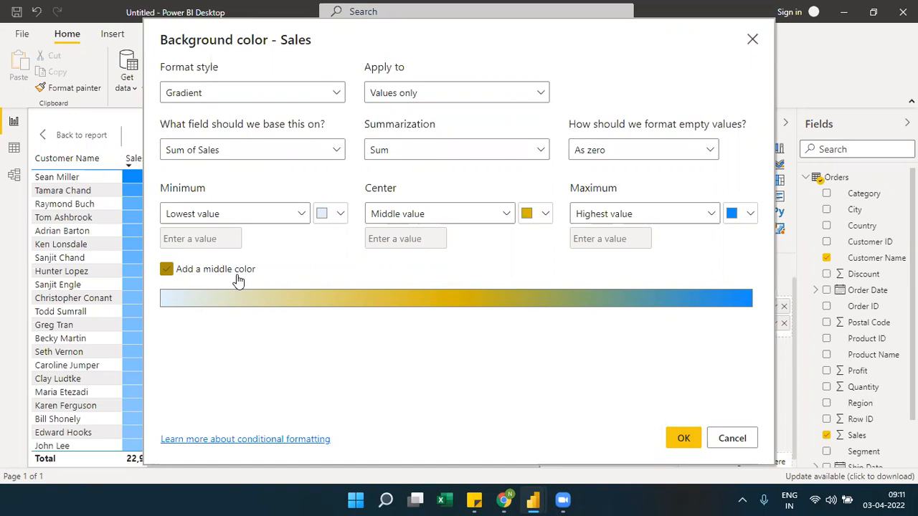
Try the Custom option for the minimum, center and maximum values of the Sales gradient
click(301, 215)
click(190, 258)
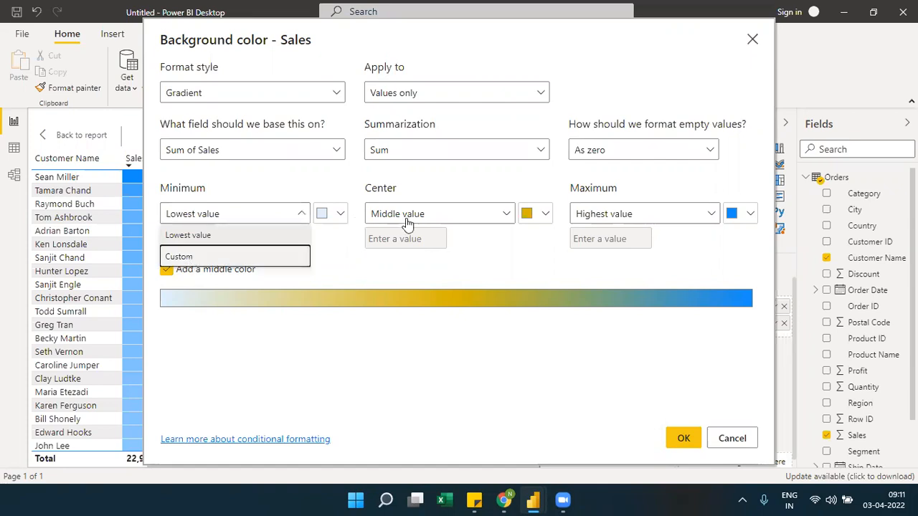
click(439, 214)
click(410, 256)
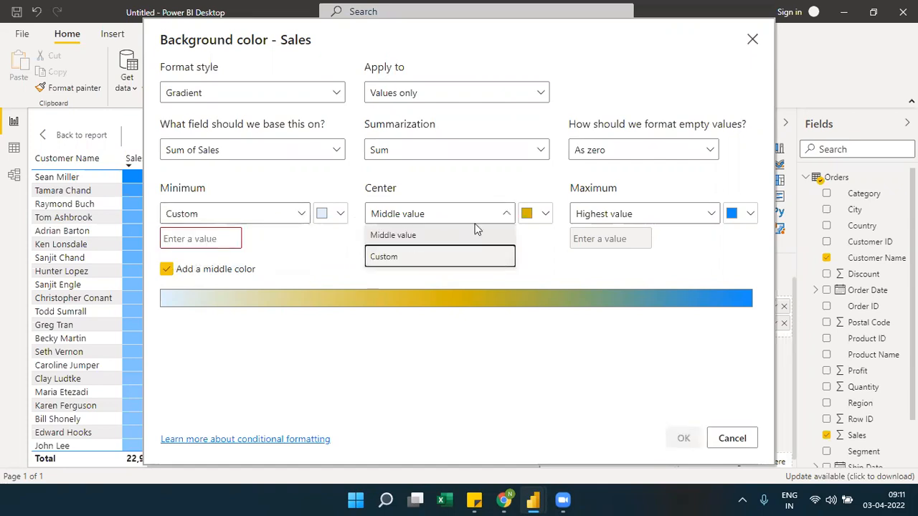
click(586, 217)
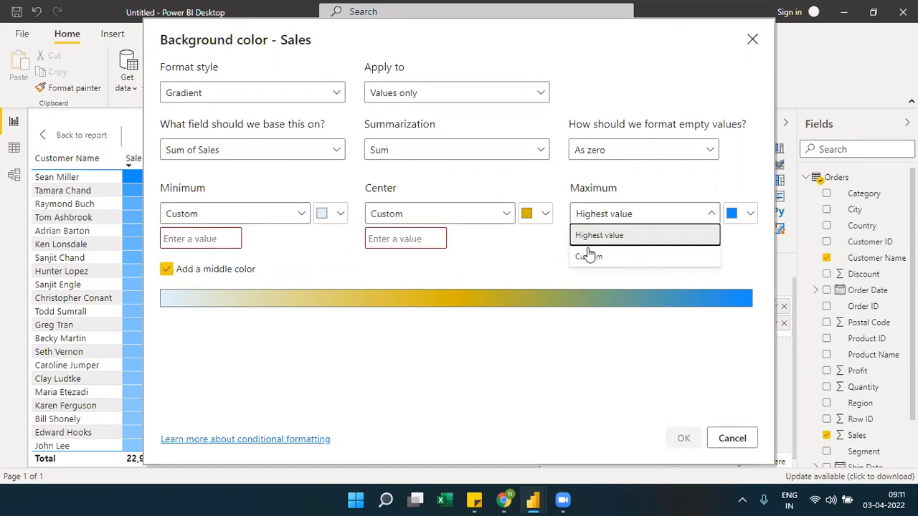
click(588, 254)
click(208, 239)
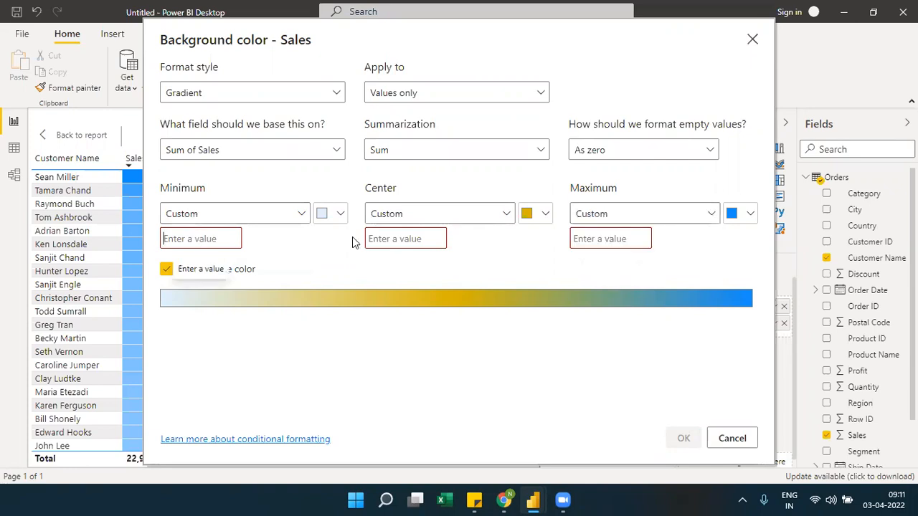
click(389, 238)
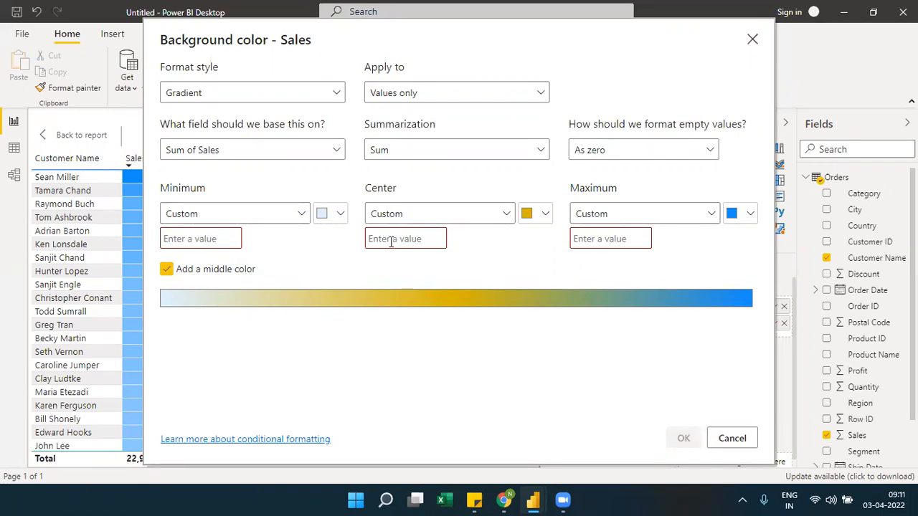
click(590, 237)
Return the gradient's minimum to Lowest value, its center to Middle value and its maximum to Highest value
click(298, 218)
click(236, 235)
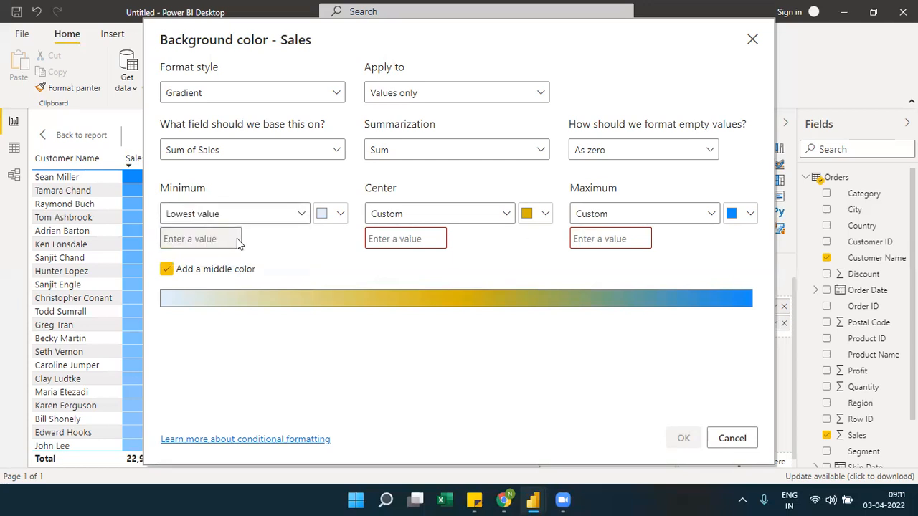
click(506, 215)
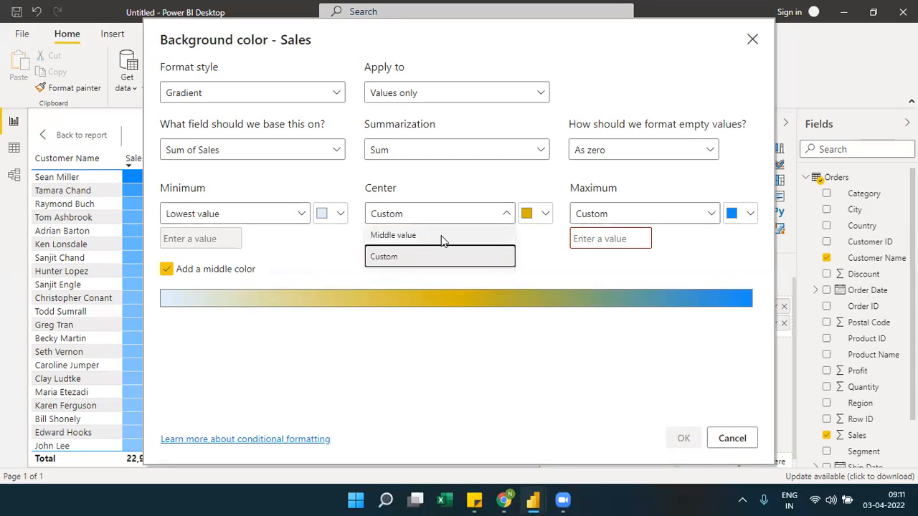
click(441, 236)
click(711, 222)
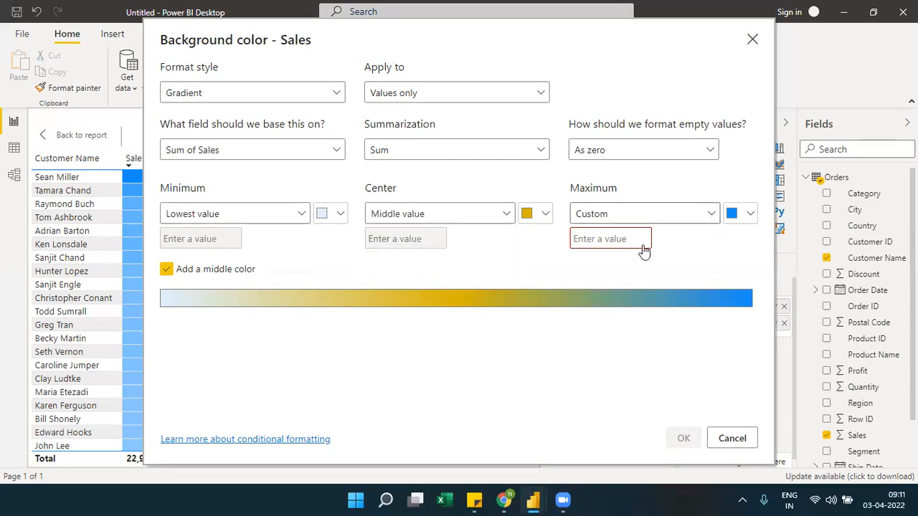
click(621, 236)
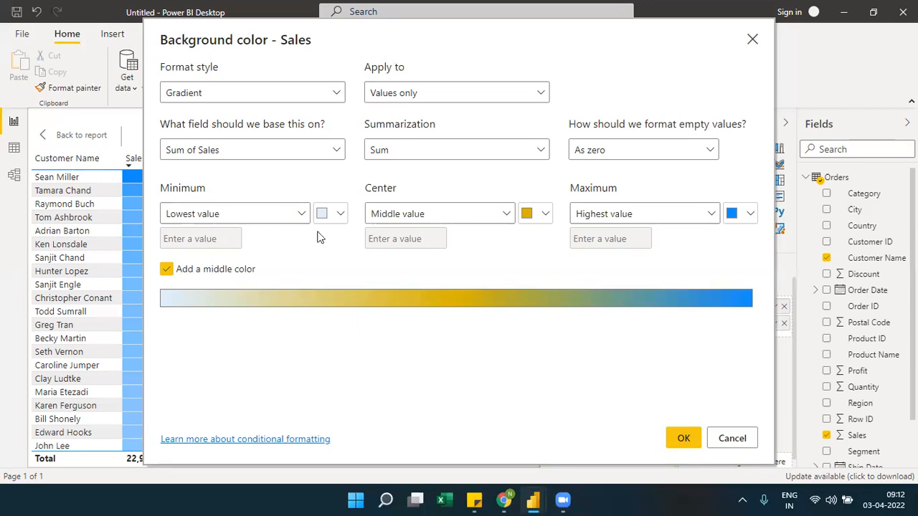
Set the Sales gradient's minimum color to dark blue and its center color to pink
click(342, 215)
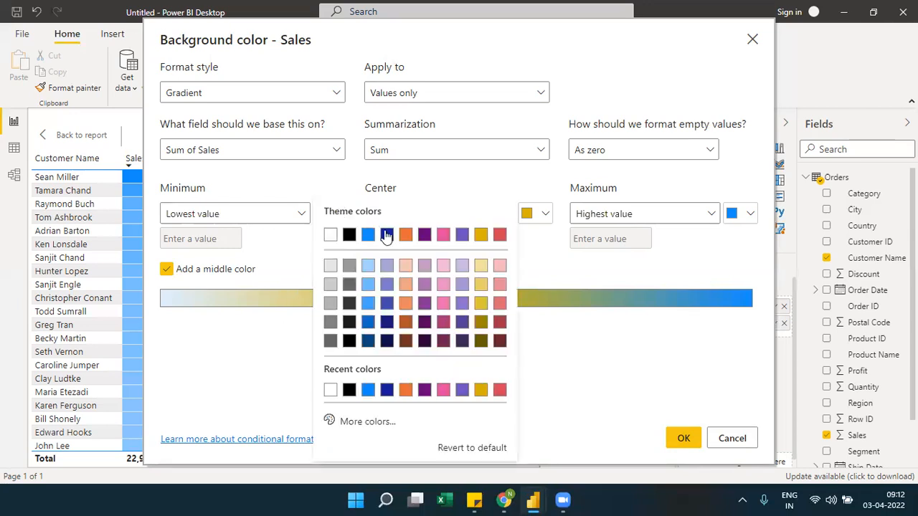
click(386, 234)
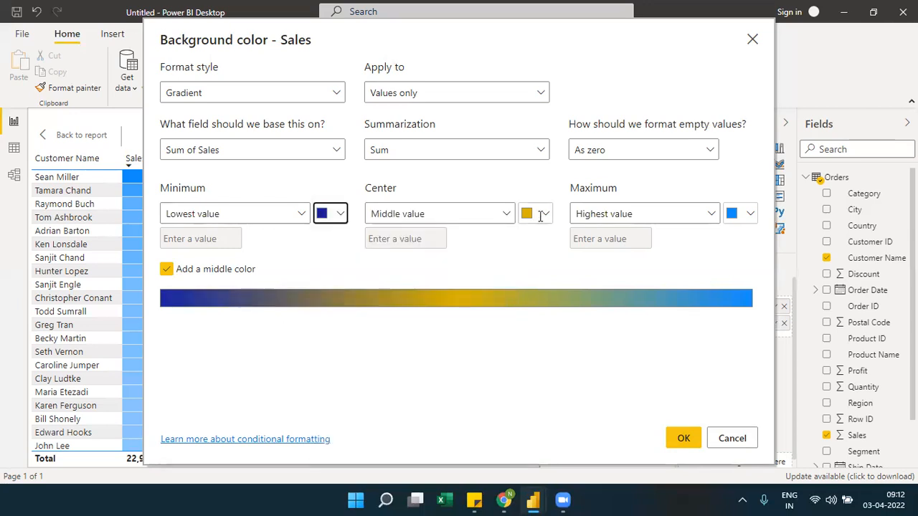
click(544, 213)
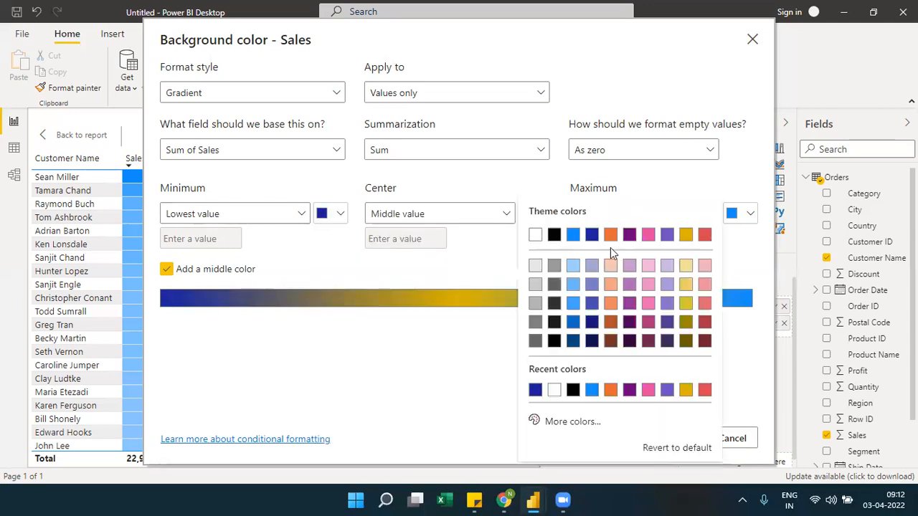
click(648, 285)
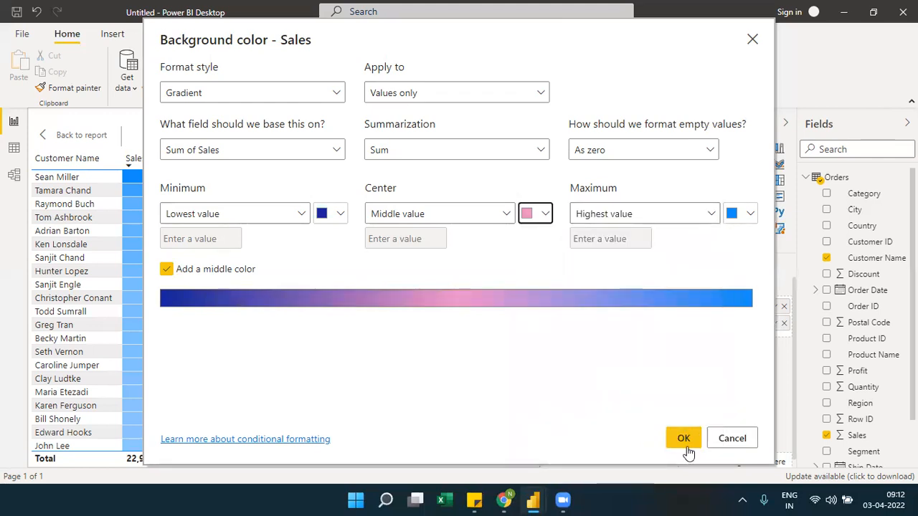
Change the Sales gradient's minimum color to light blue and apply the formatting to the table
click(341, 214)
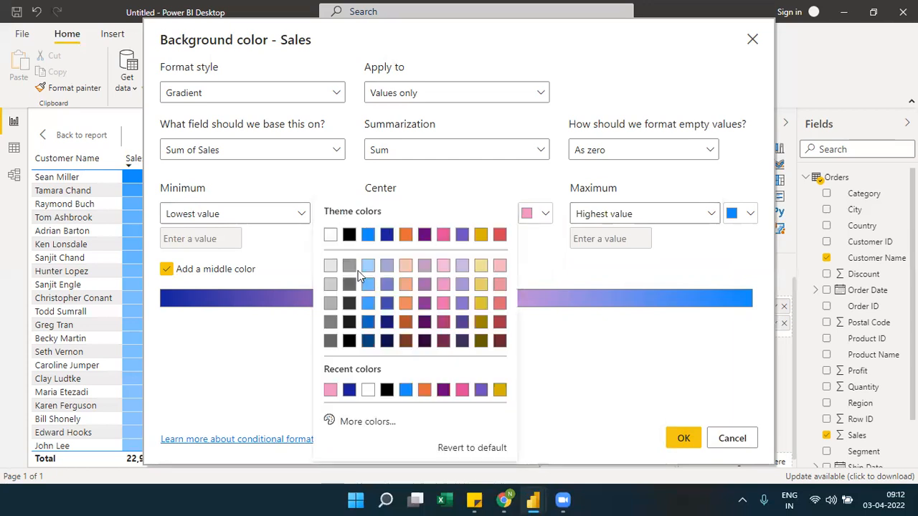
click(367, 284)
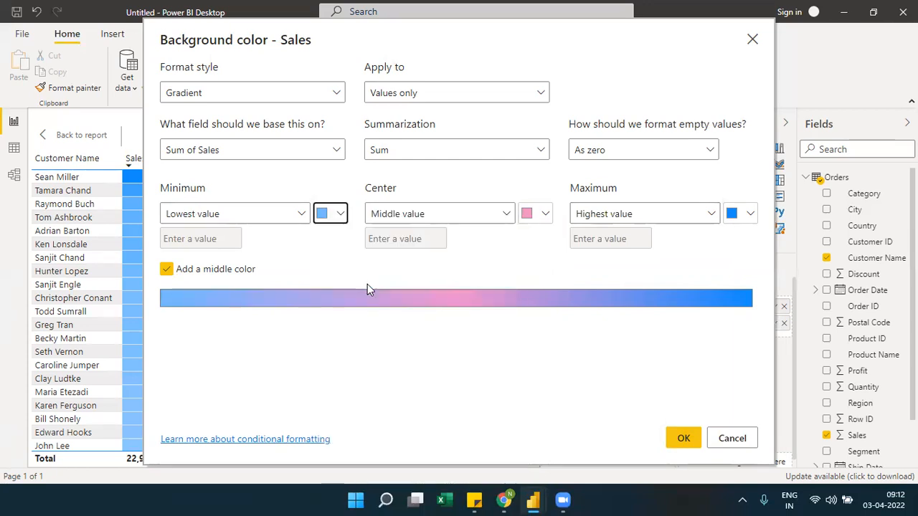
click(686, 439)
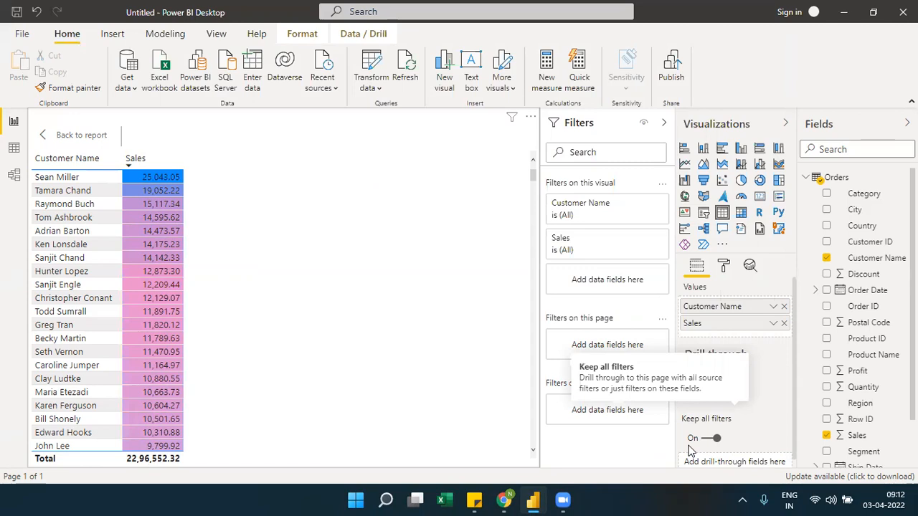
Return to the report page, move the customer table to the page's upper-left corner and make it narrower and taller
click(72, 143)
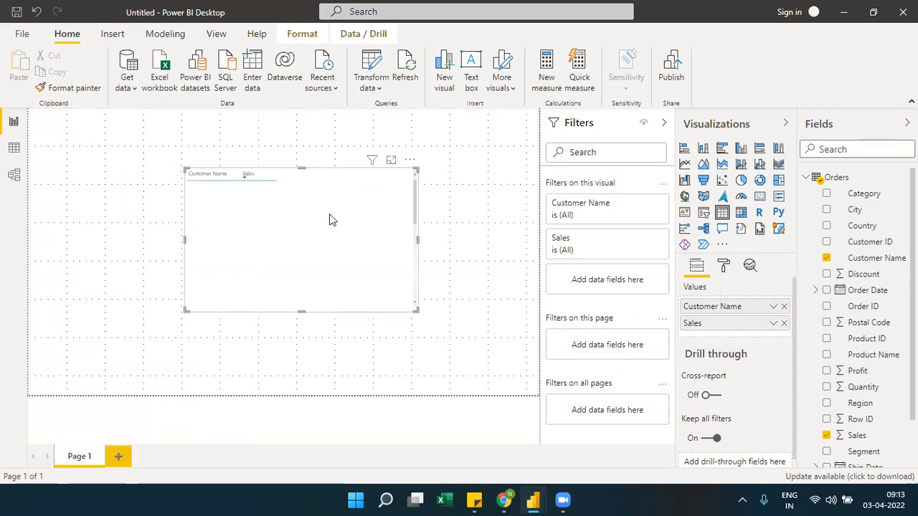
drag(330, 213, 177, 185)
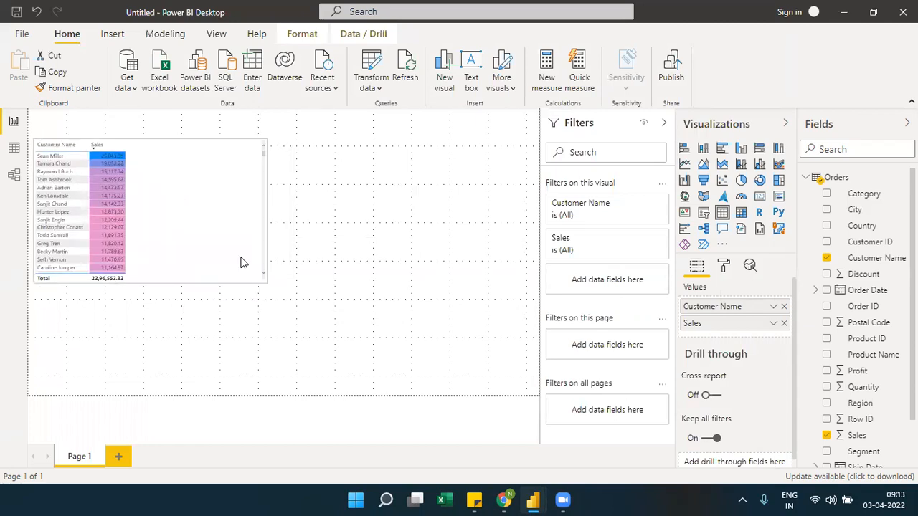
drag(257, 279, 143, 332)
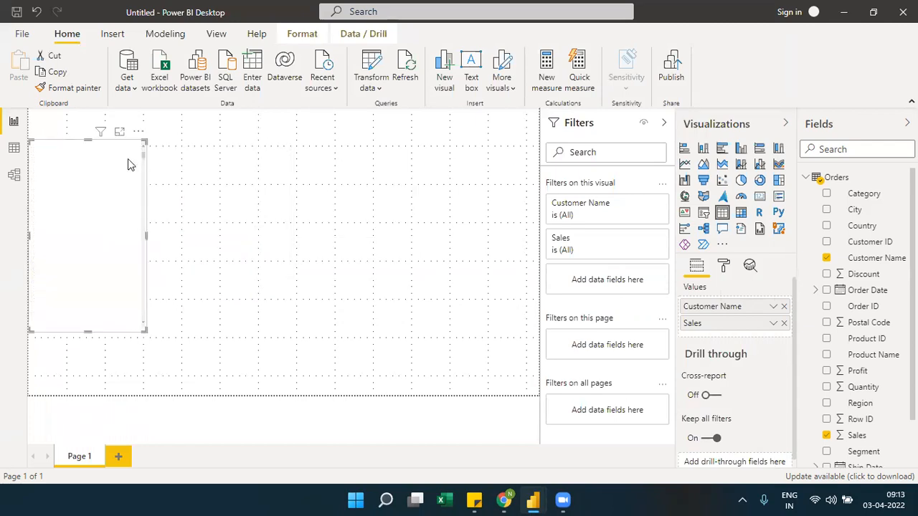
Insert a wide matrix to the right of the customer table, with Product Name as rows and Profit as values
click(318, 205)
click(741, 213)
drag(104, 370, 254, 178)
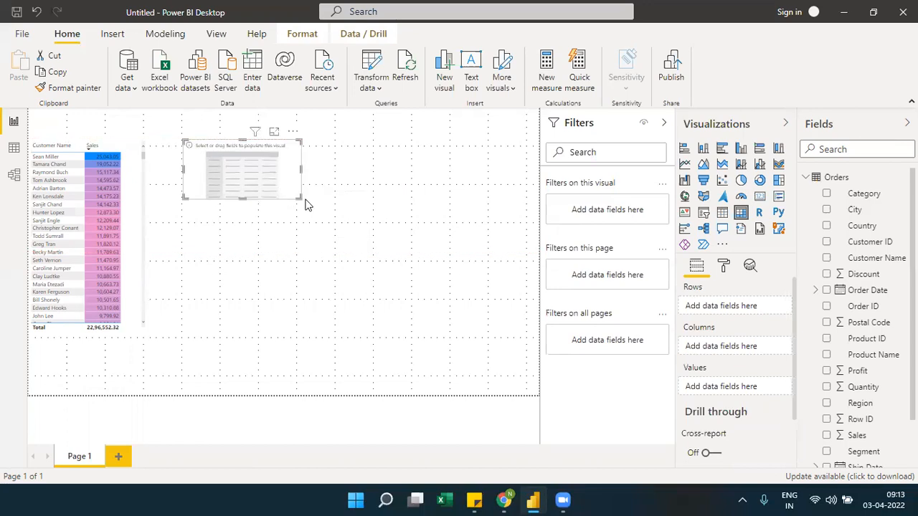
drag(300, 198, 465, 224)
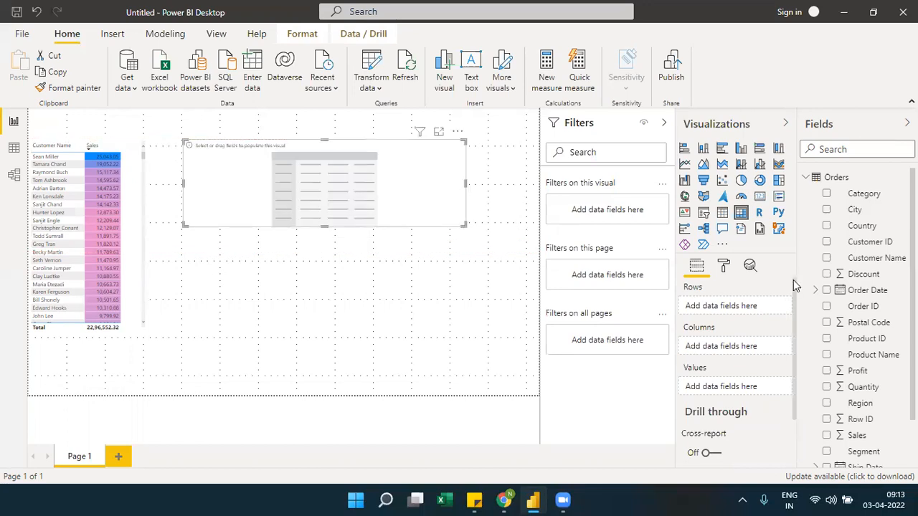
drag(874, 357, 738, 309)
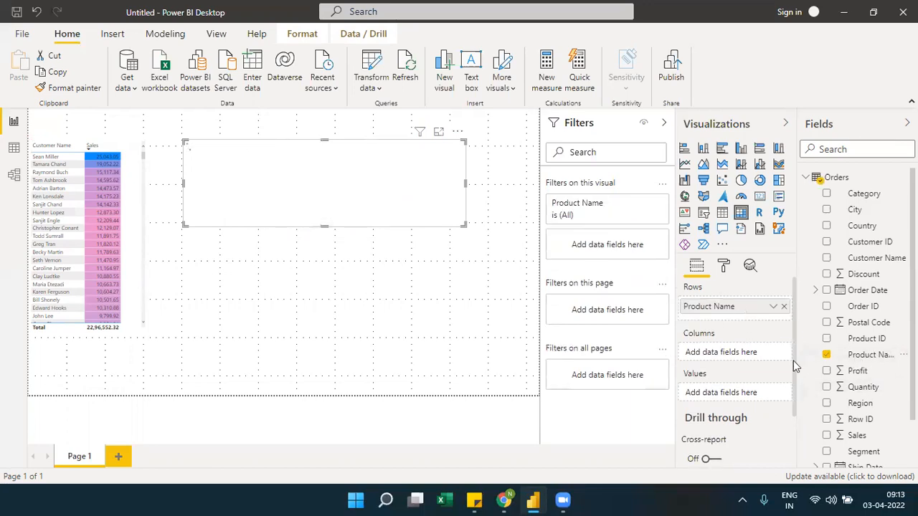
drag(860, 371, 750, 400)
Start background color formatting for the matrix's Profit field, adding a middle color and formatting empty values with a Specific color
click(773, 393)
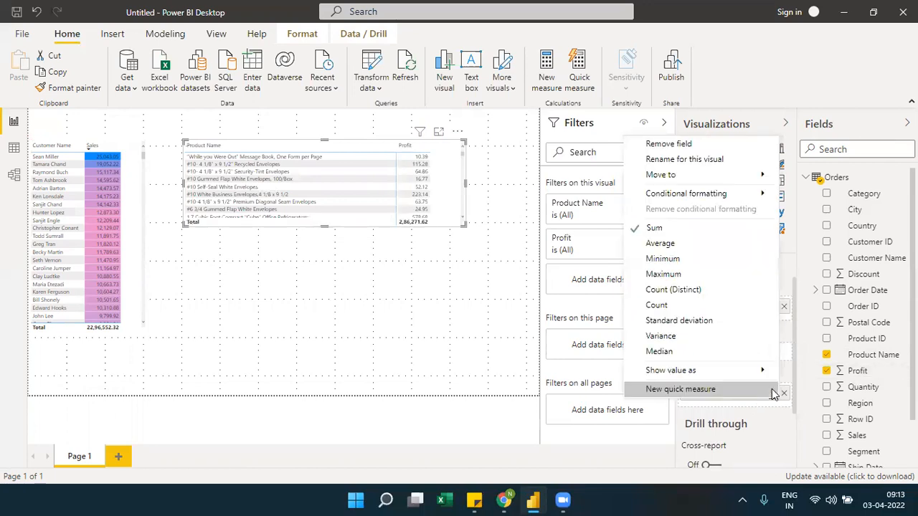
mouse_move(756, 193)
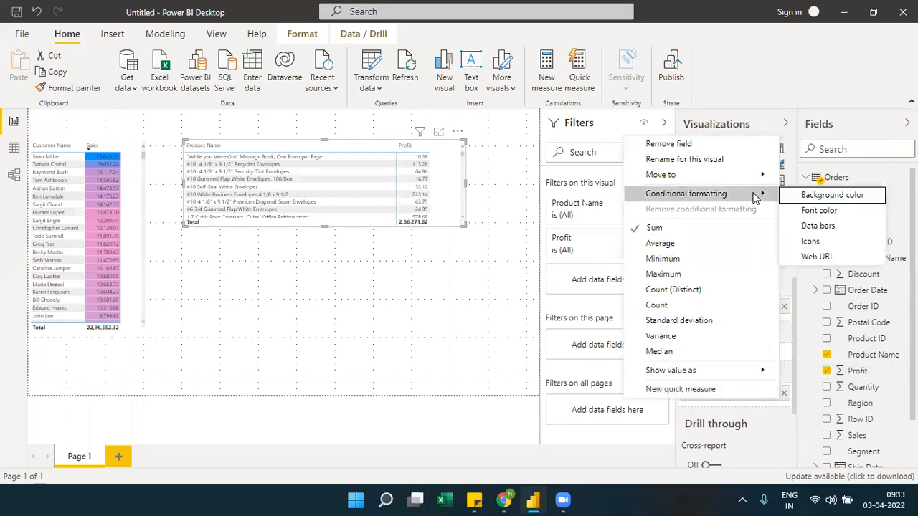
click(809, 198)
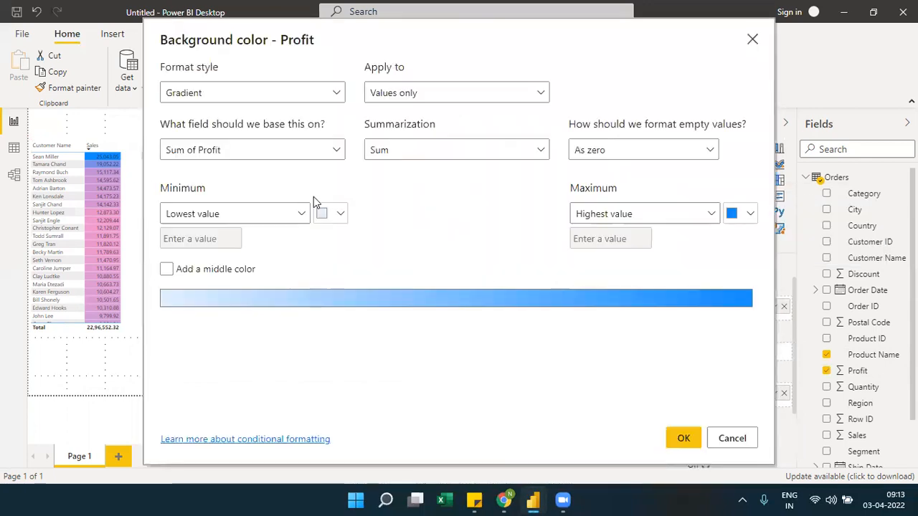
click(179, 273)
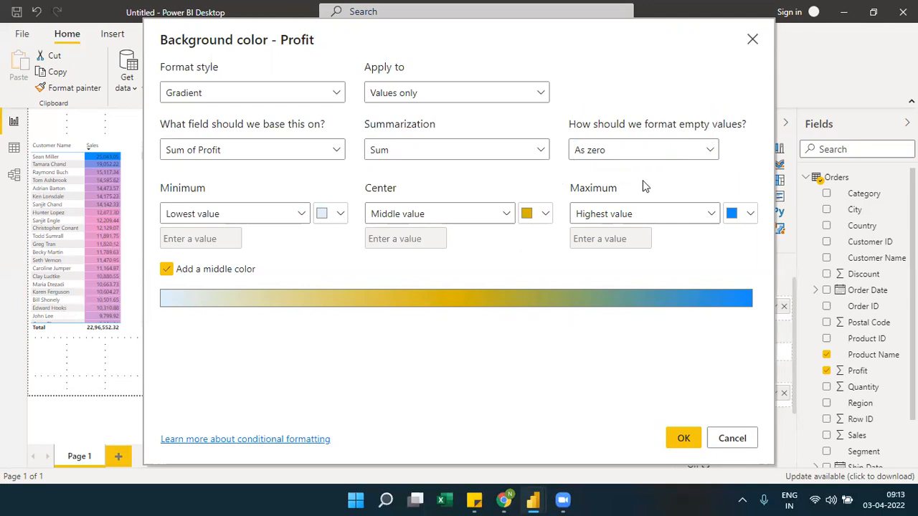
click(598, 157)
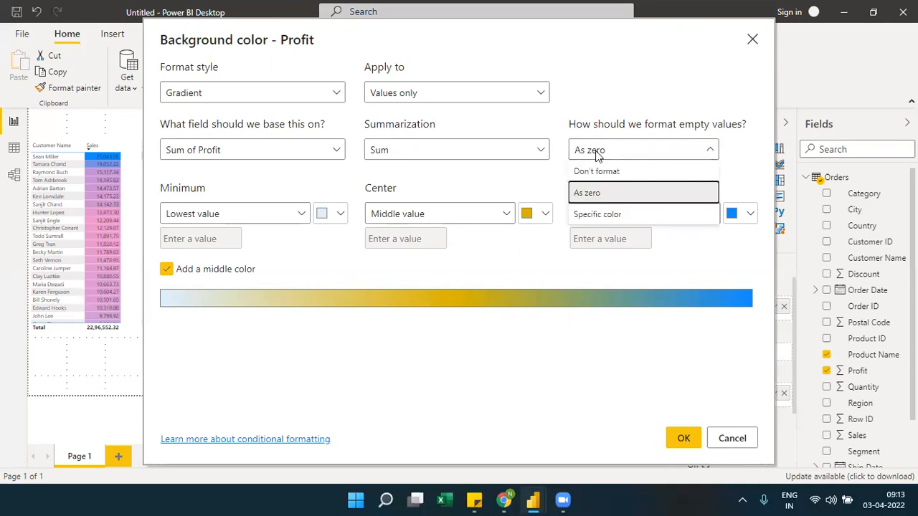
click(599, 215)
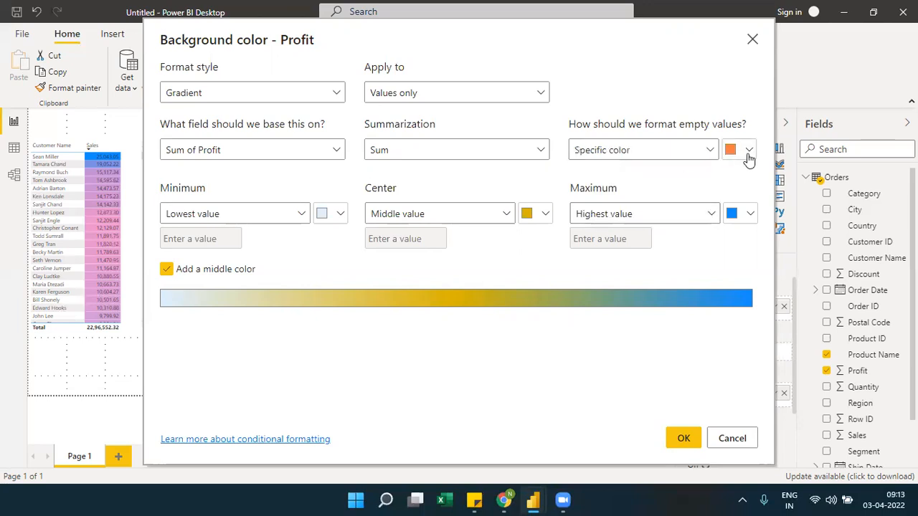
Try the Don't format, As zero and Specific color options for empty values in the Profit background color settings
click(701, 155)
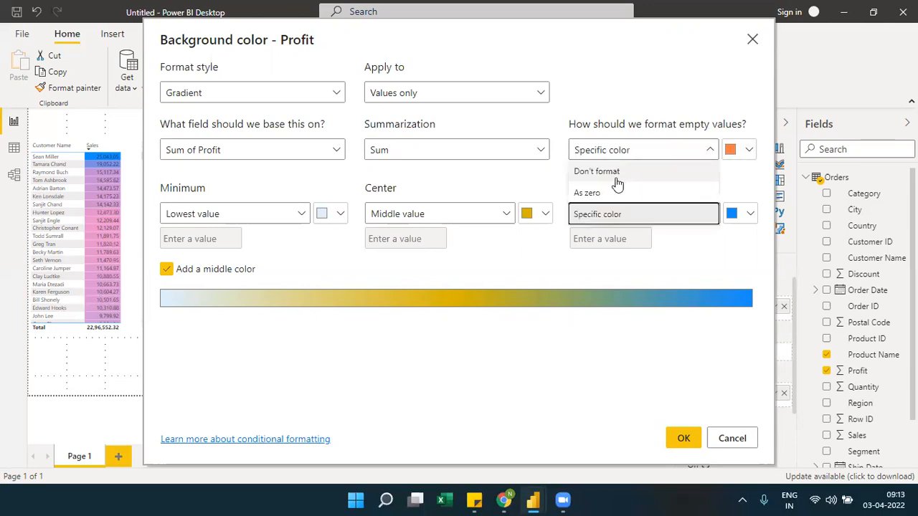
click(617, 176)
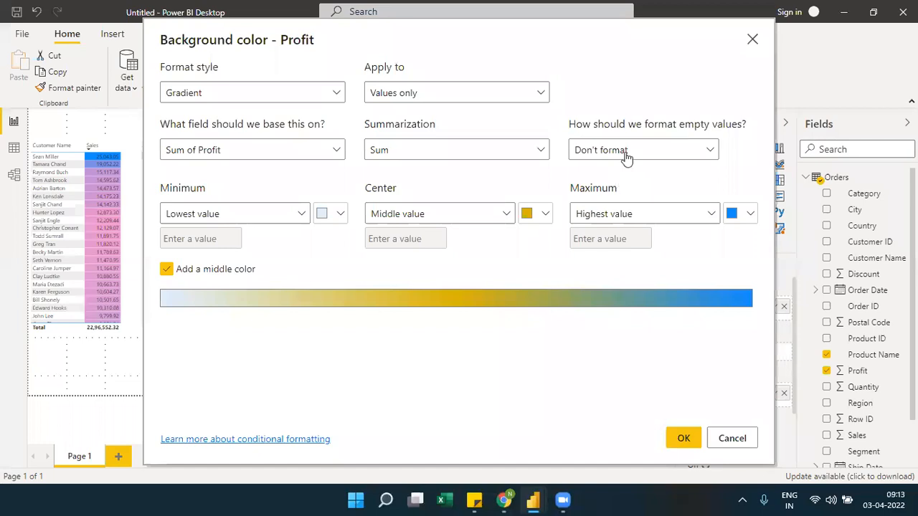
click(610, 151)
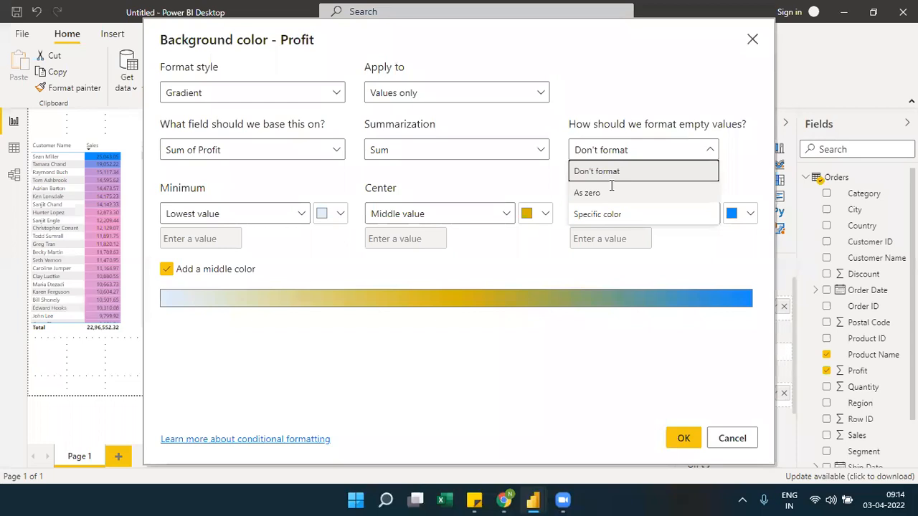
click(611, 191)
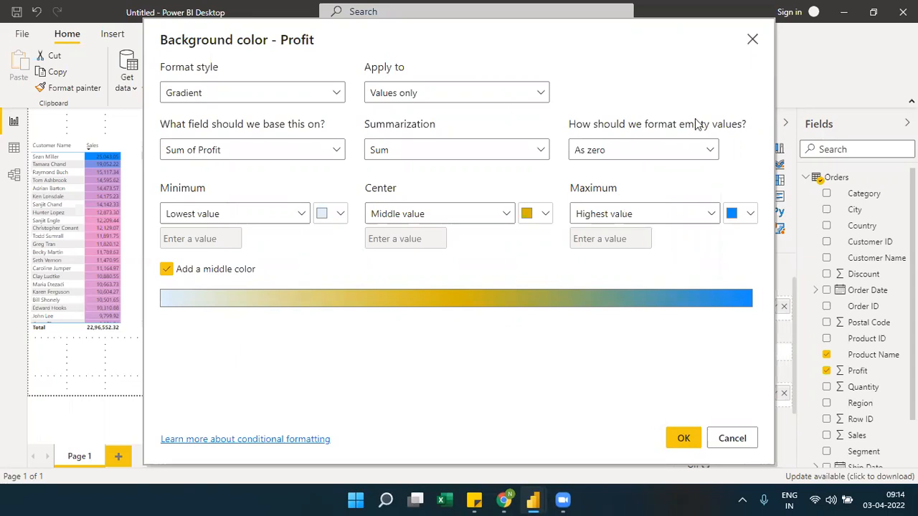
click(707, 150)
click(610, 214)
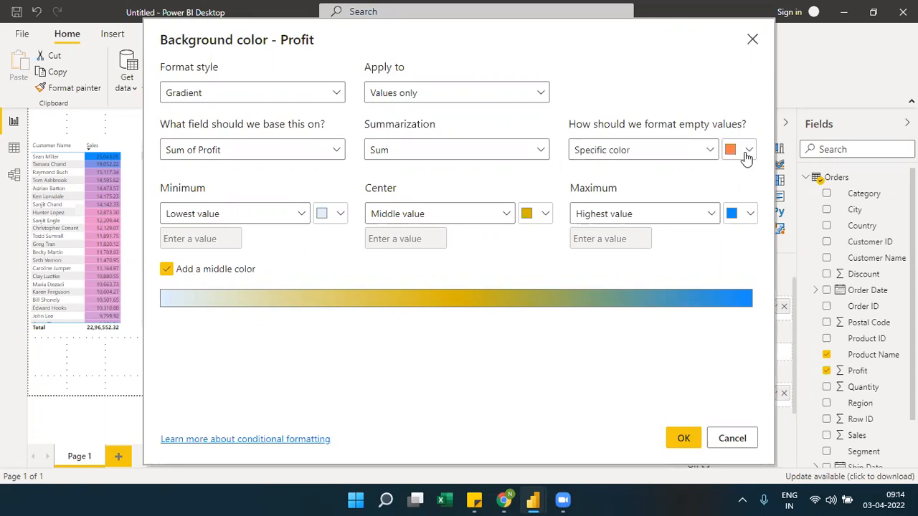
click(695, 157)
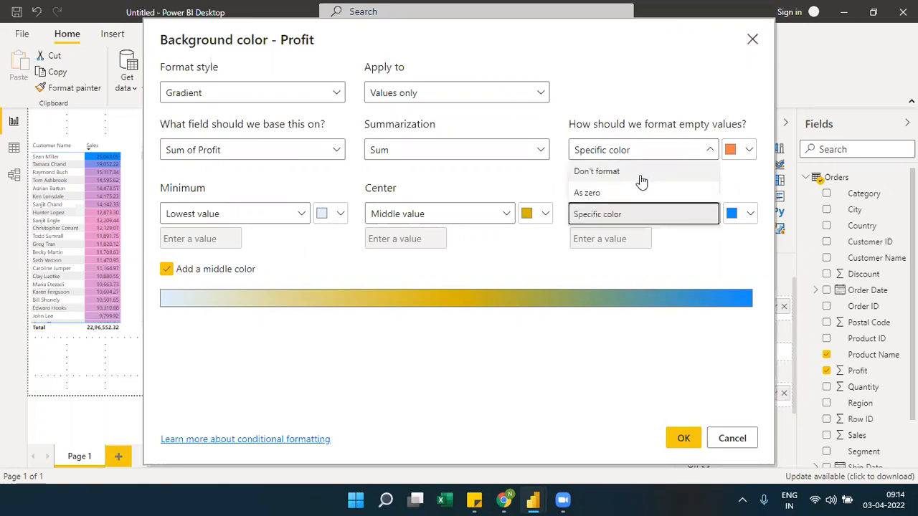
click(642, 172)
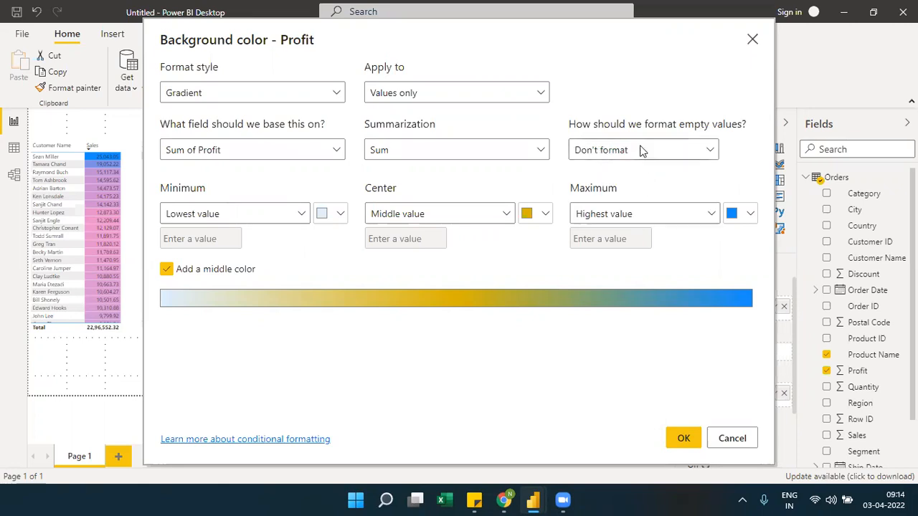
Format empty Profit values as zero, apply the gradient to Values only, and confirm the background color formatting
click(642, 149)
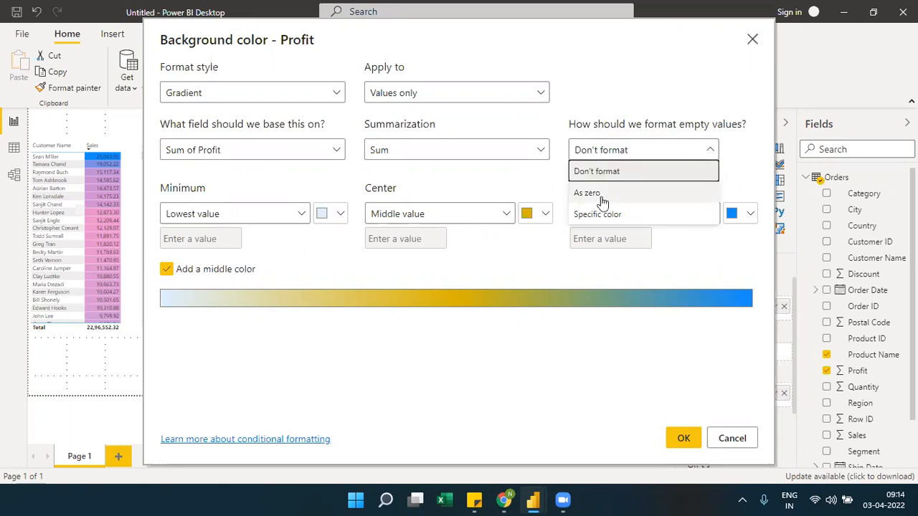
click(602, 199)
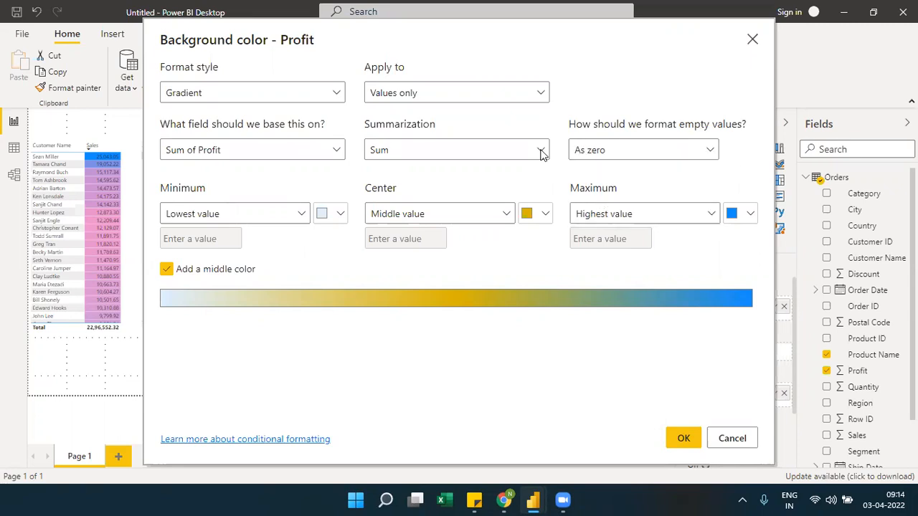
click(504, 92)
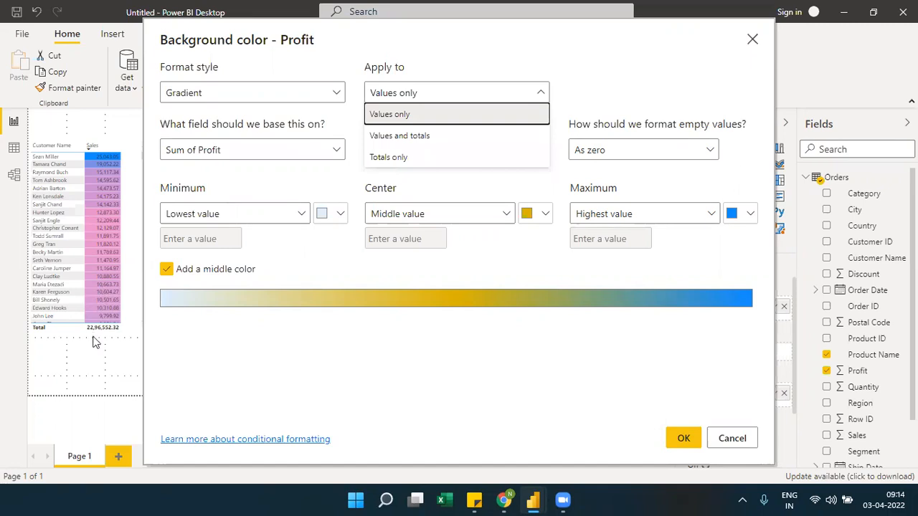
click(388, 114)
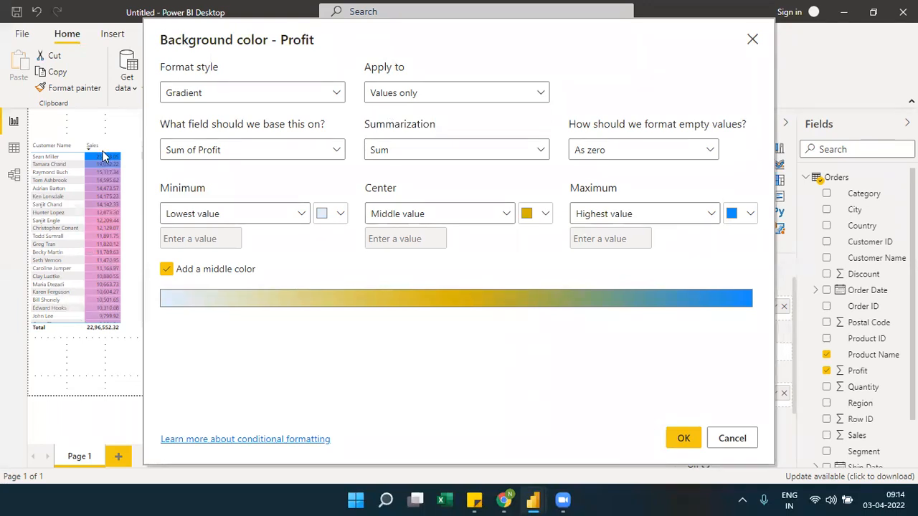
click(674, 439)
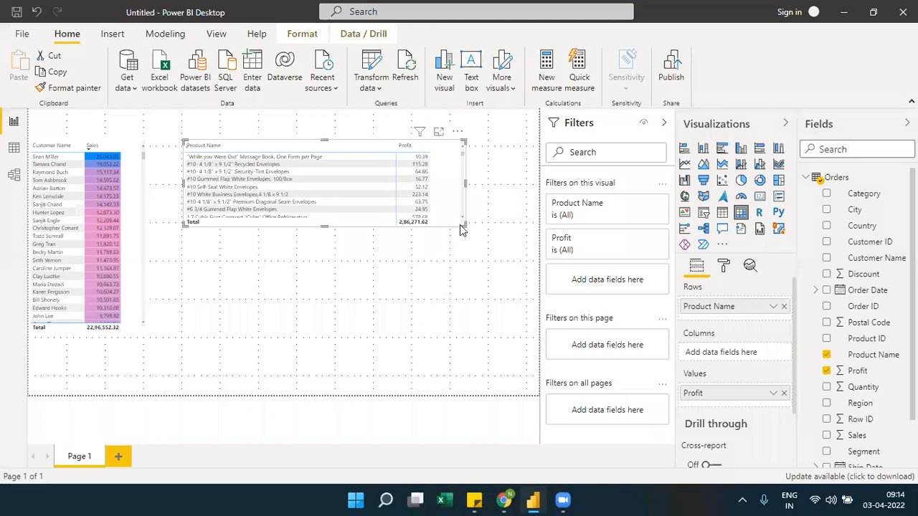
Enlarge the product matrix to the page's lower edge to review its Profit colors, and shrink it back to a short, wide visual
drag(459, 225, 511, 437)
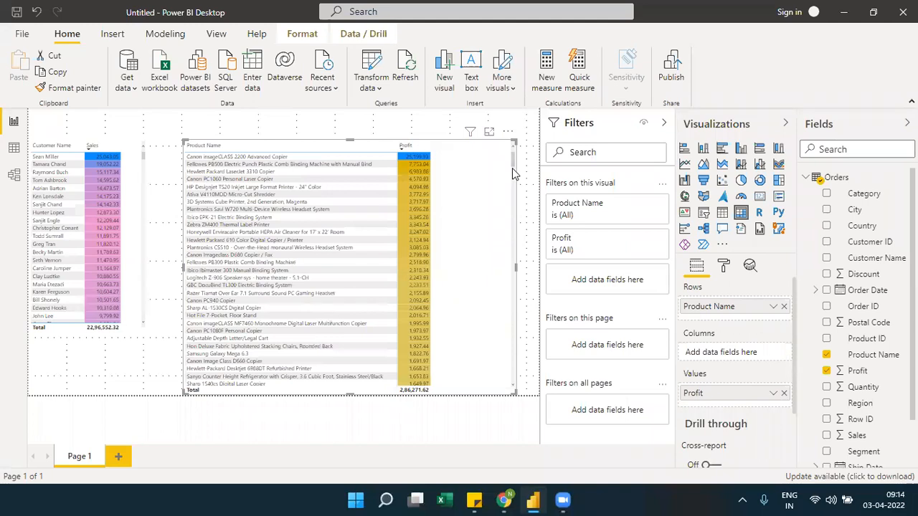
drag(513, 173, 514, 269)
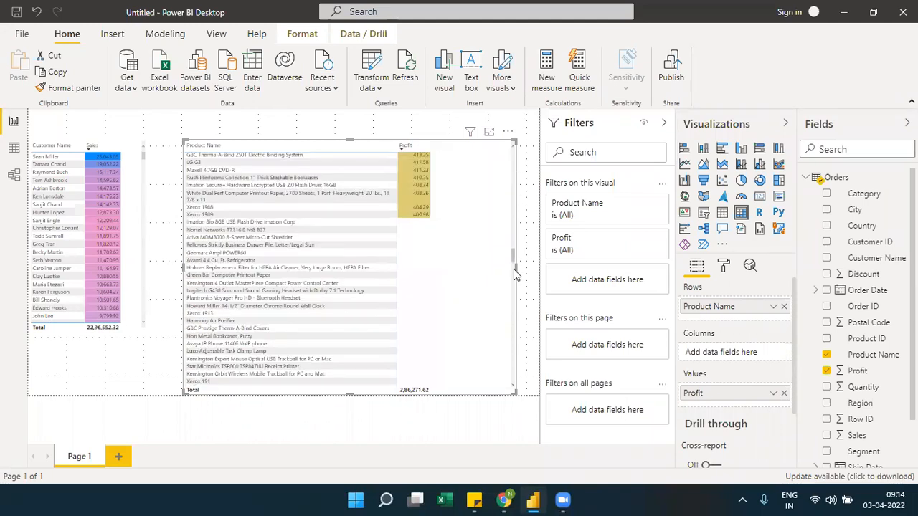
drag(515, 337, 490, 236)
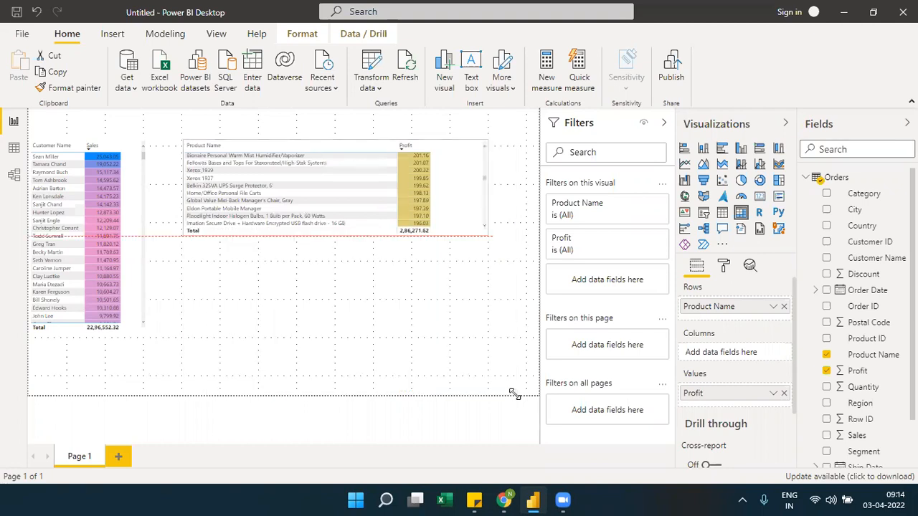
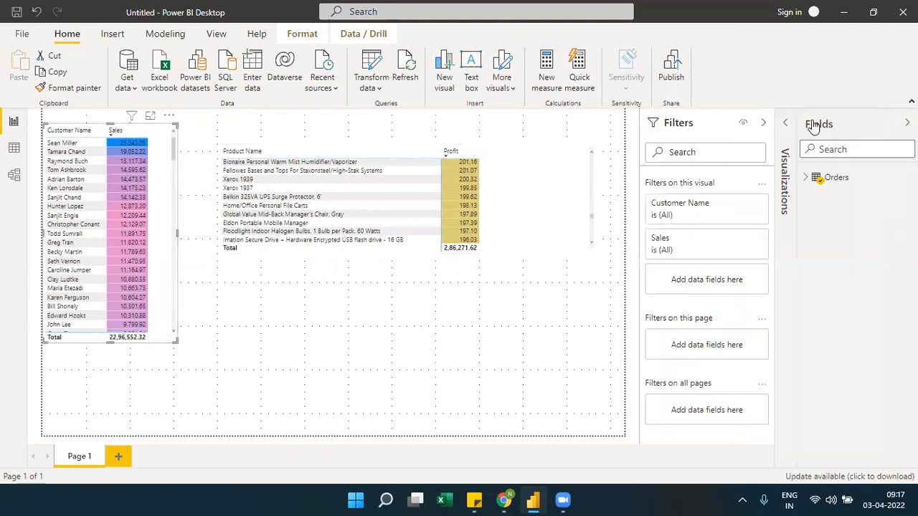
Open the customer table's Sales background color settings and review the base field and the available Summarization options
click(788, 124)
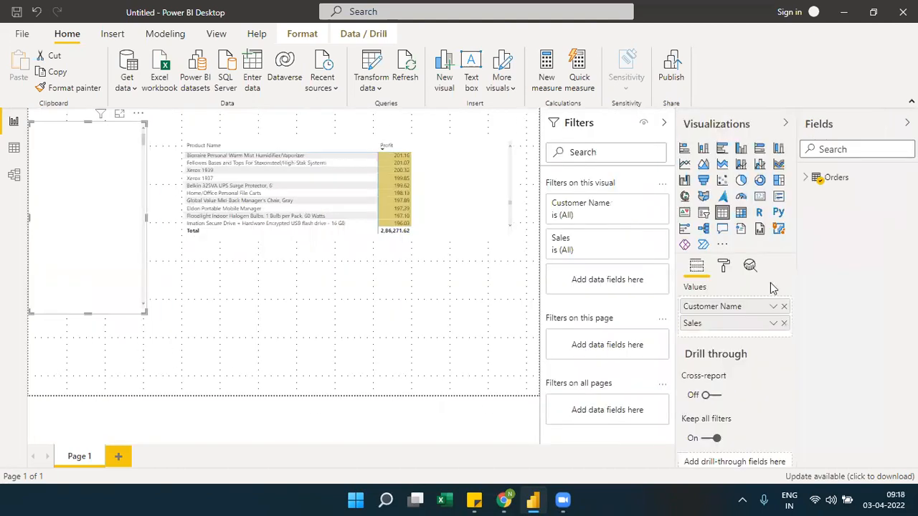
click(773, 325)
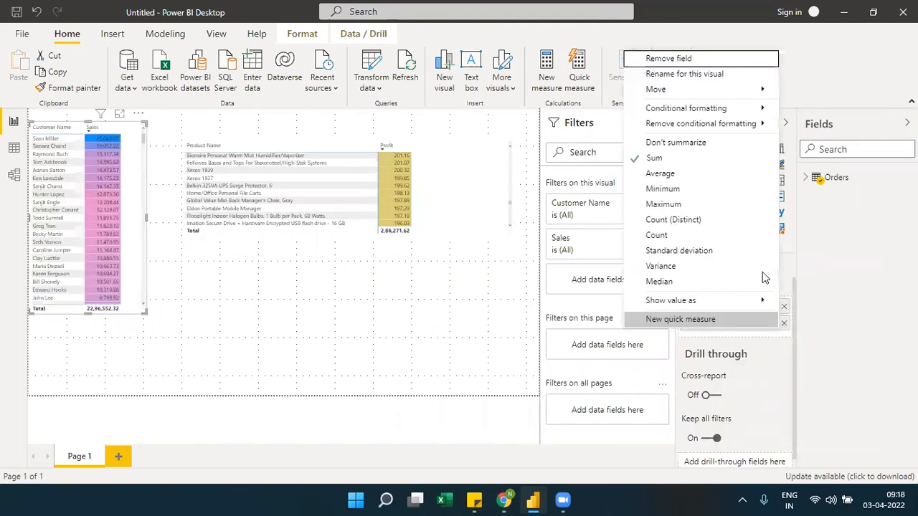
mouse_move(759, 107)
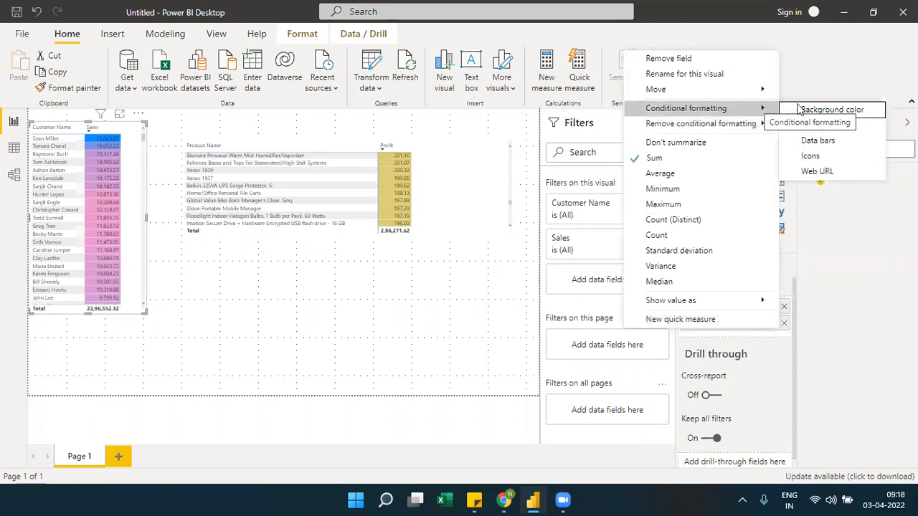
click(799, 107)
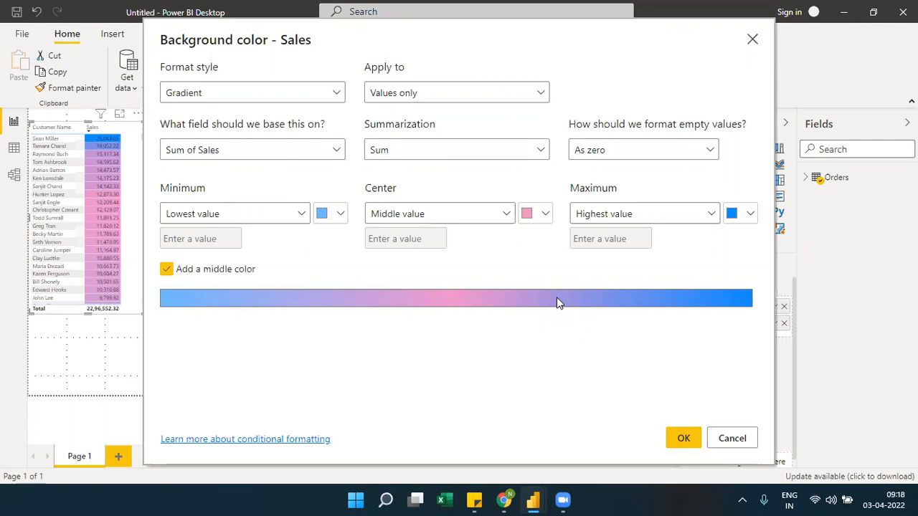
click(333, 150)
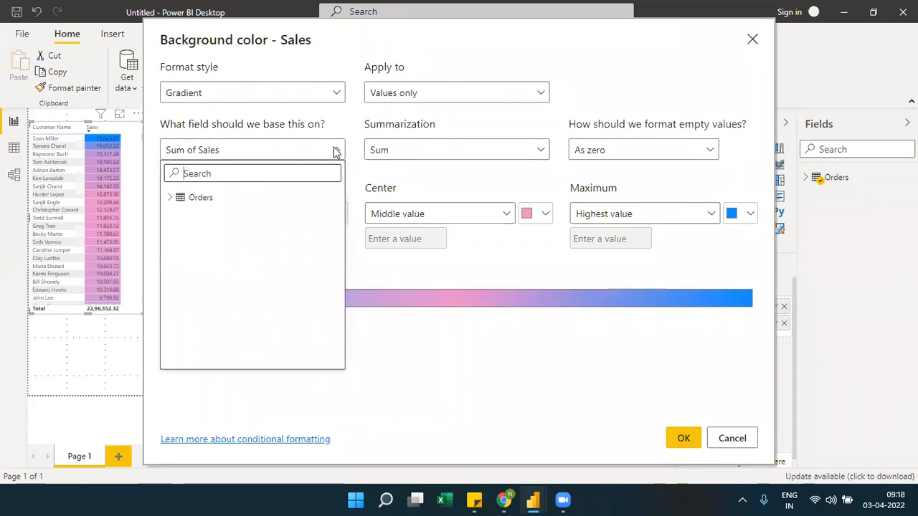
click(334, 151)
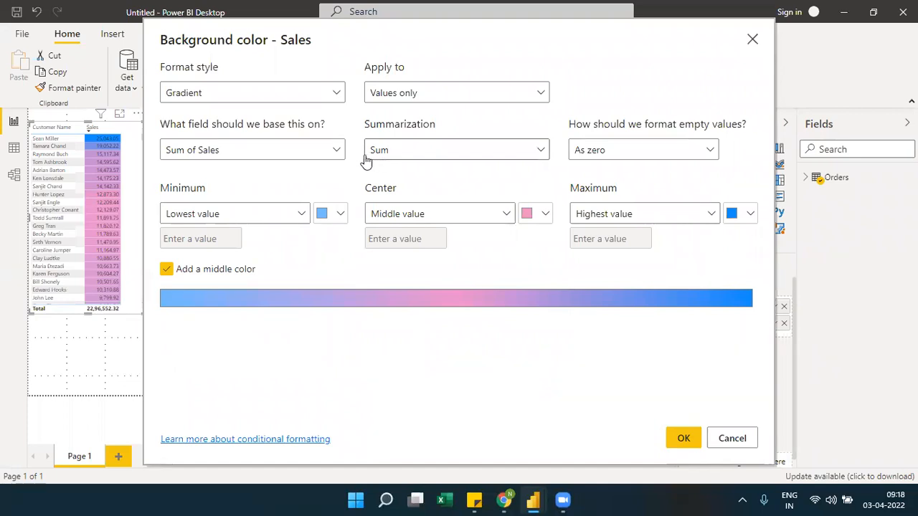
click(395, 157)
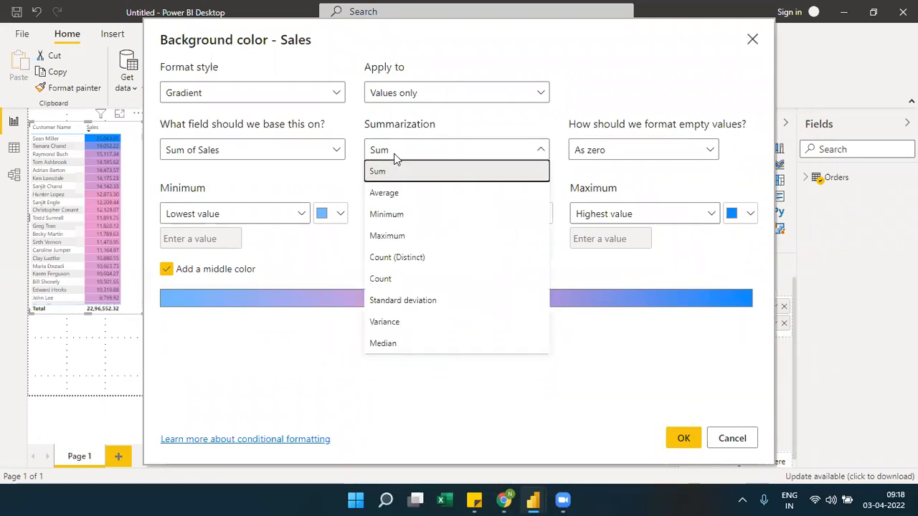
click(395, 157)
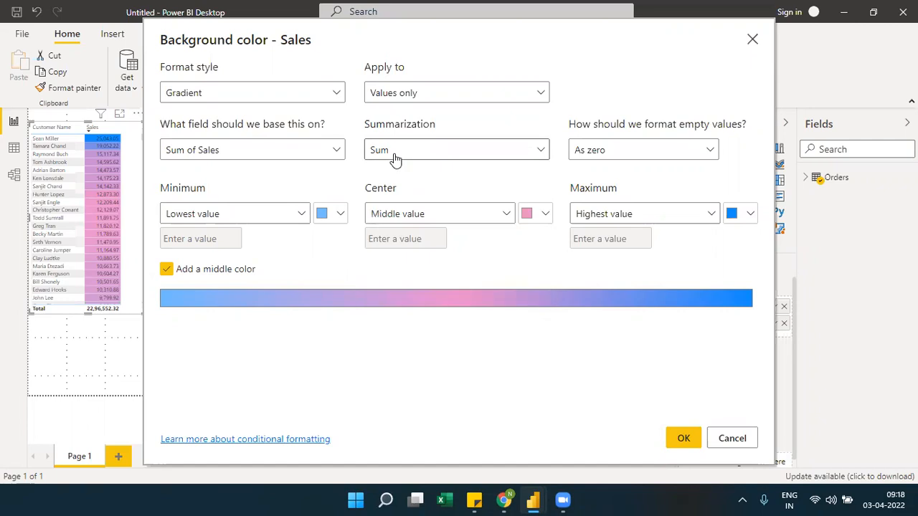
Browse the Orders fields available as the basis for the Sales background color, and close the settings without changes
click(335, 152)
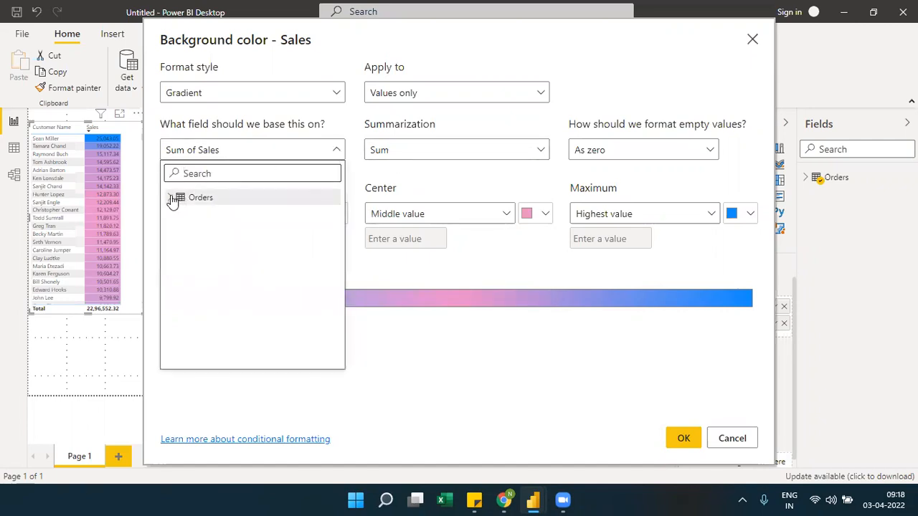
click(170, 198)
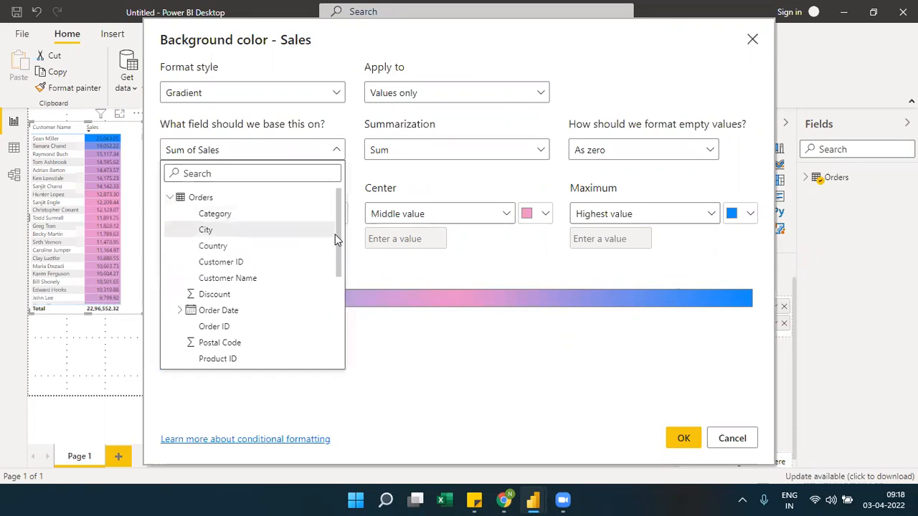
drag(338, 248, 339, 282)
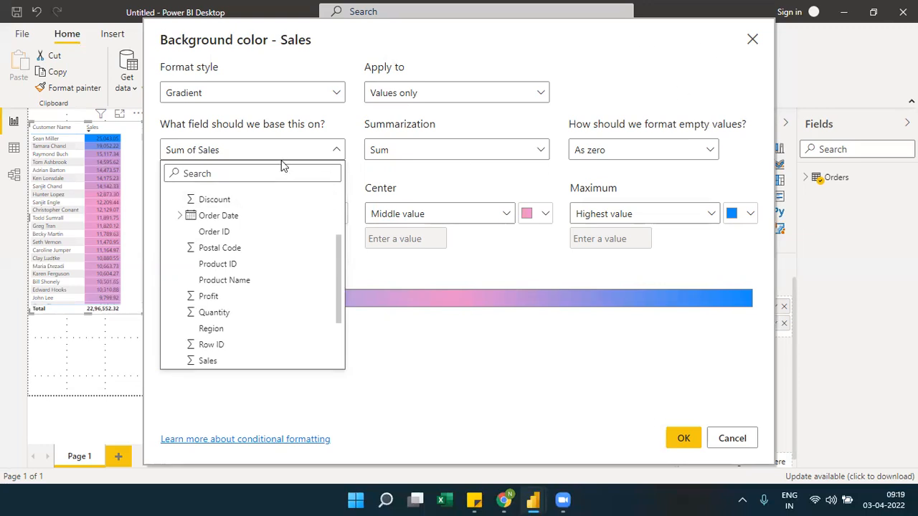
click(336, 150)
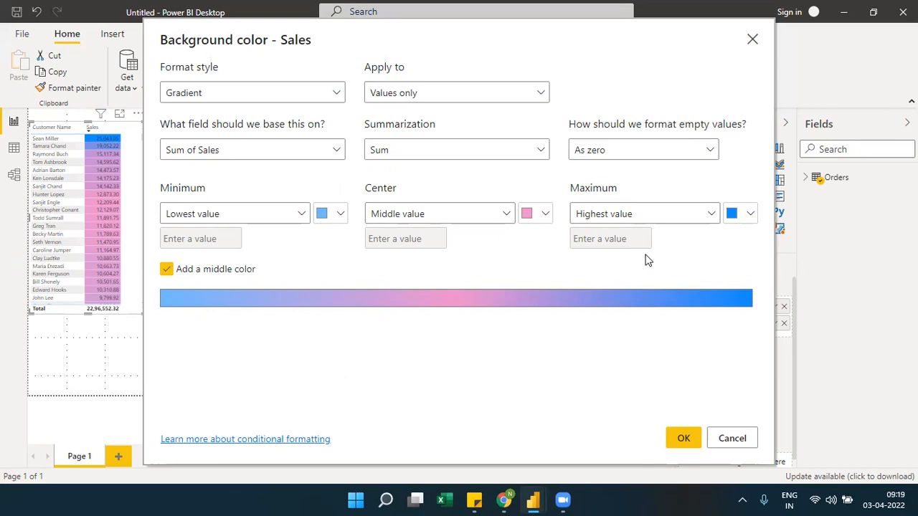
click(752, 38)
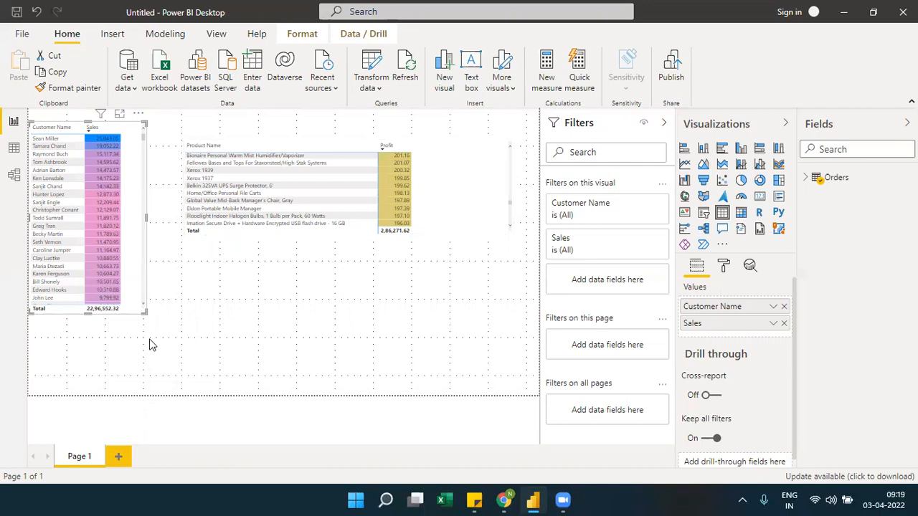
Enlarge the customer Sales table down to the page's lower edge and return the product matrix to its first rows
drag(144, 309, 168, 392)
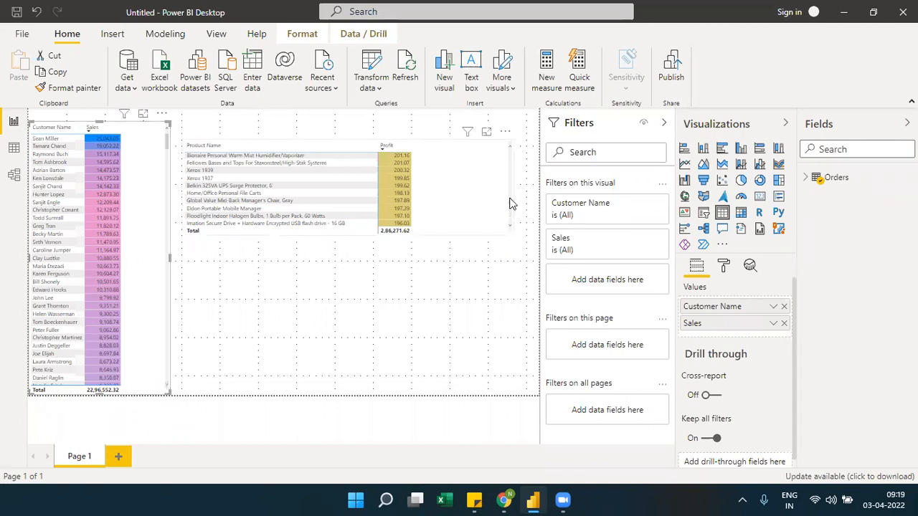
scroll(509, 204, up, 3)
drag(510, 204, 509, 145)
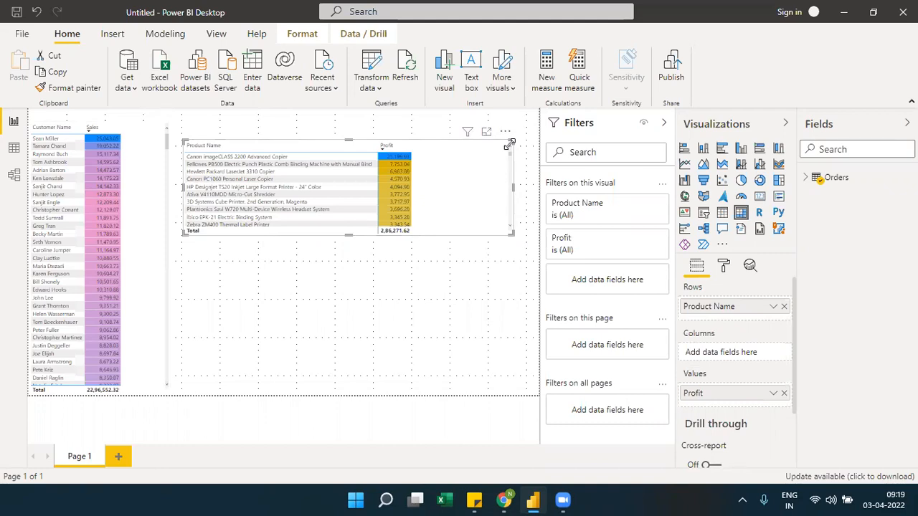
Add a clustered column chart below the product matrix with Sub-Category on the axis and Profit as the values
click(383, 306)
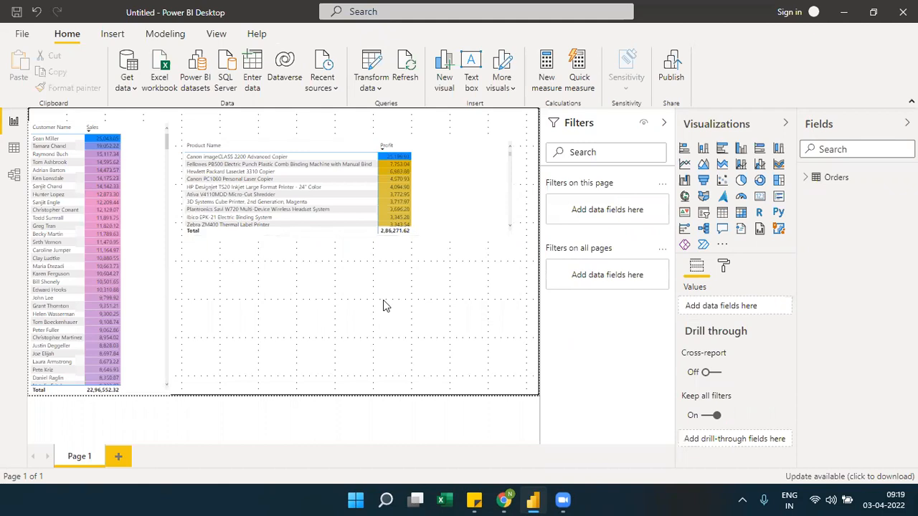
click(741, 152)
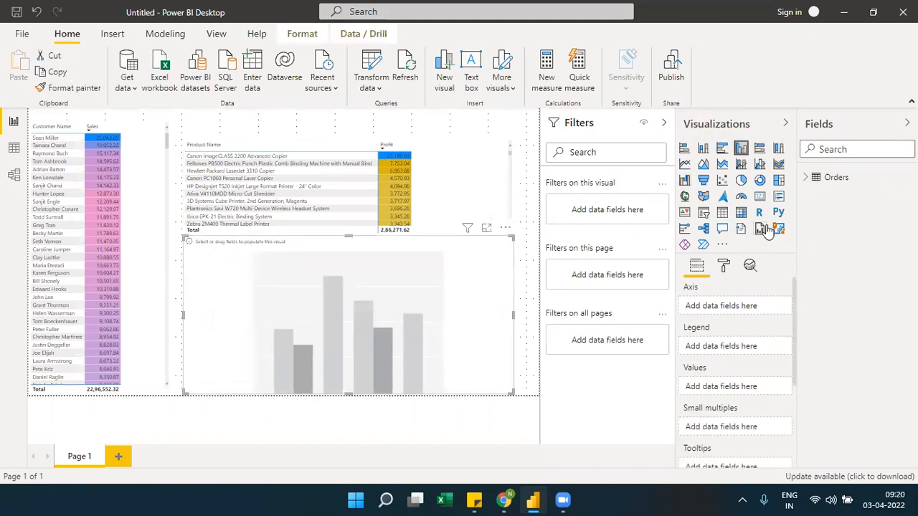
click(806, 181)
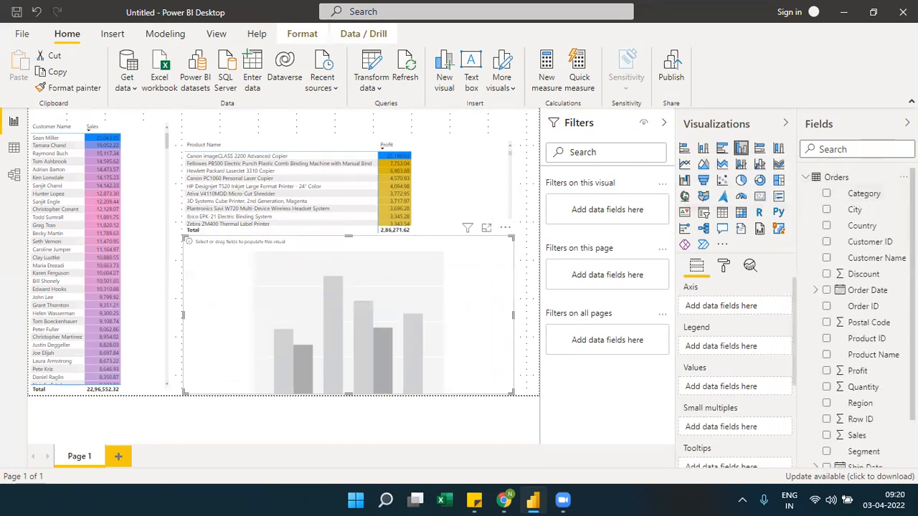
scroll(868, 402, down, 3)
drag(879, 465, 740, 310)
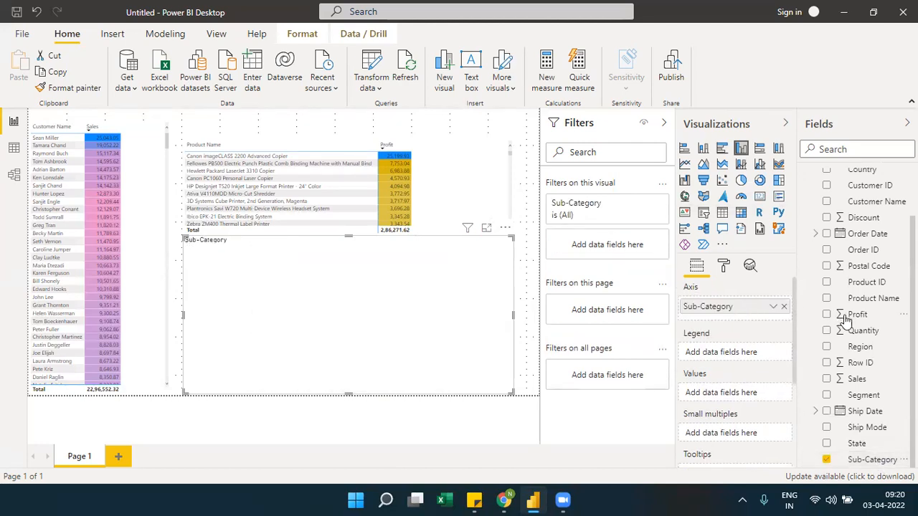
drag(845, 315, 748, 399)
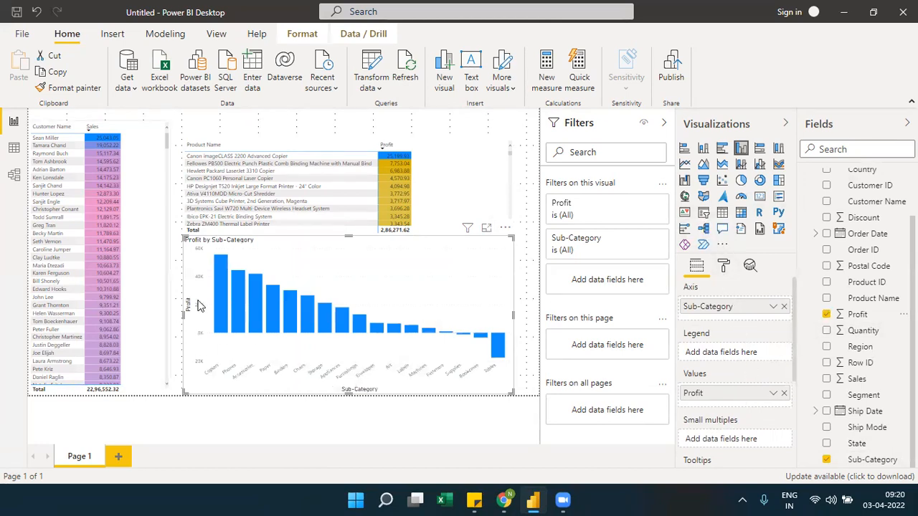
Start conditional formatting of the column chart's default data color and base the gradient on the Profit field
click(722, 267)
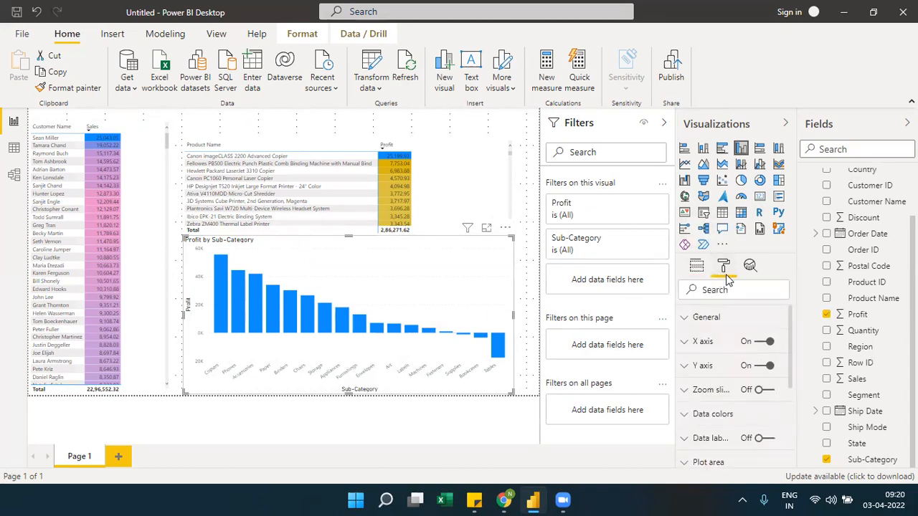
click(688, 422)
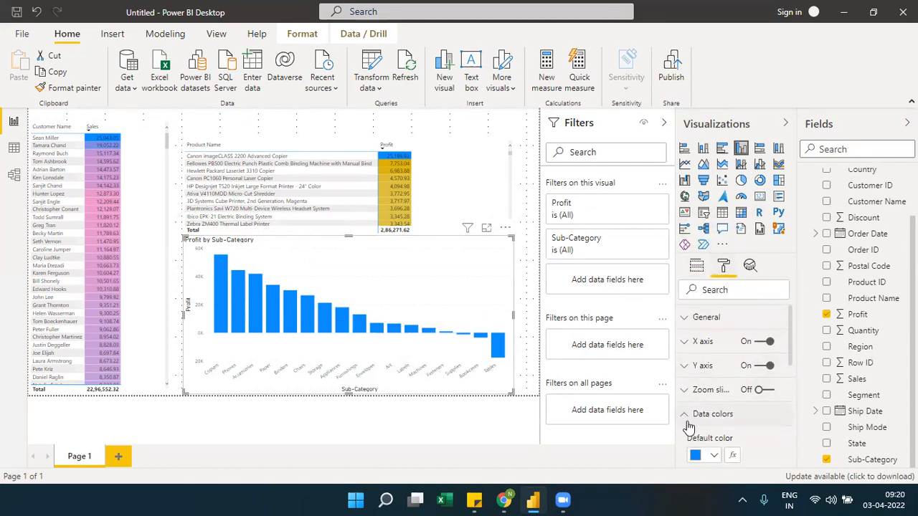
drag(790, 339, 792, 374)
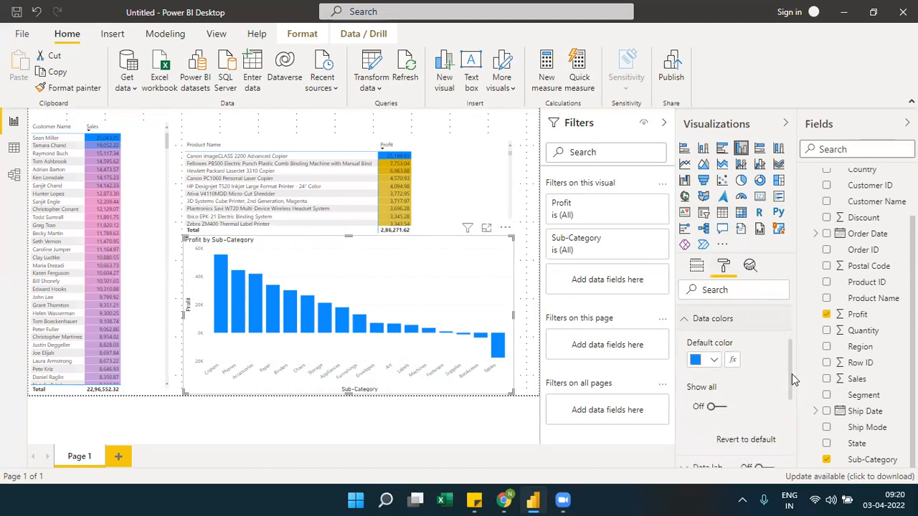
click(732, 360)
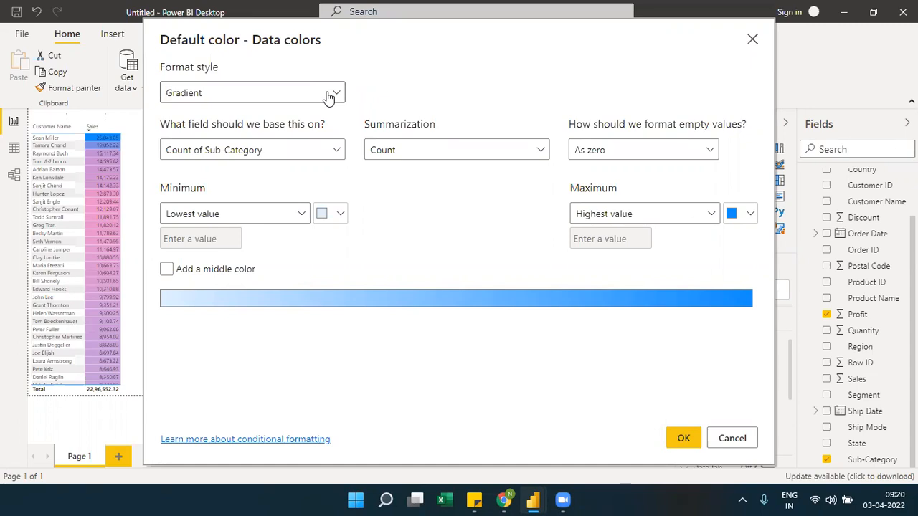
click(261, 152)
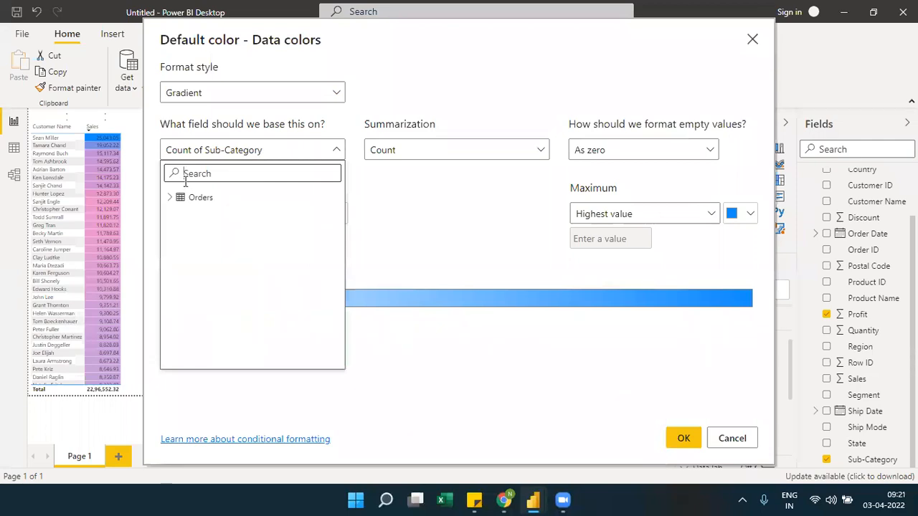
text(prod)
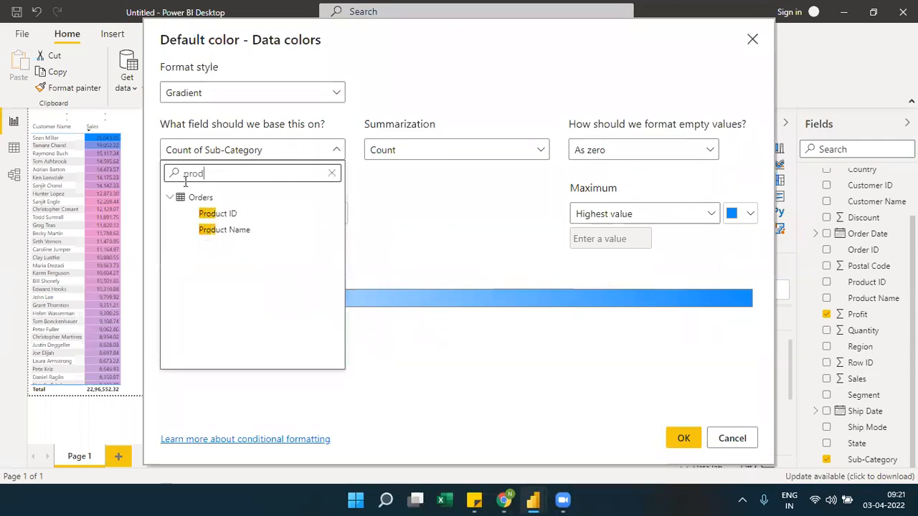
key(BackSpace)
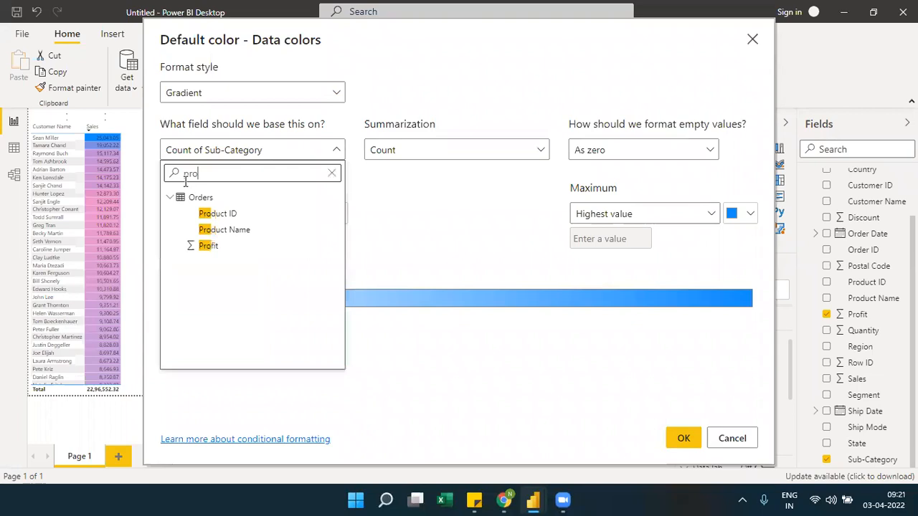
click(208, 246)
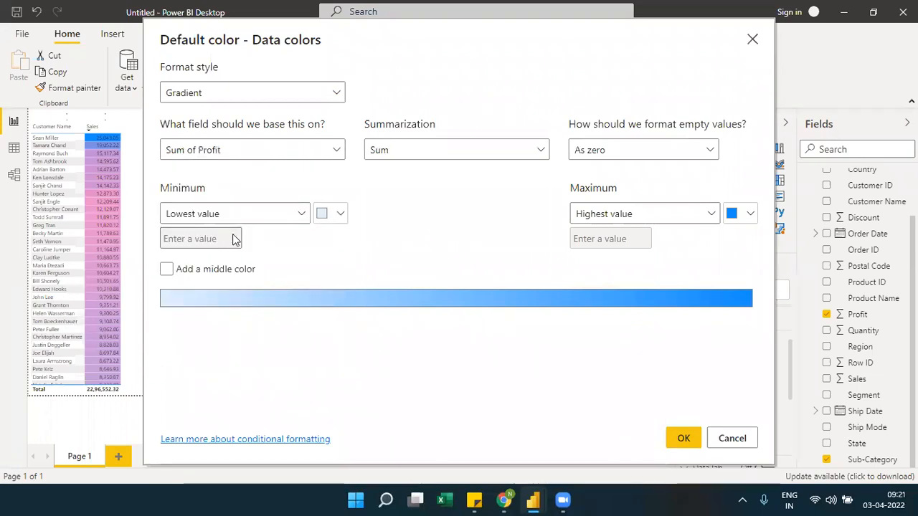
Add a middle color to the column chart's Profit gradient, apply the formatting, and return to the chart's field settings
click(186, 271)
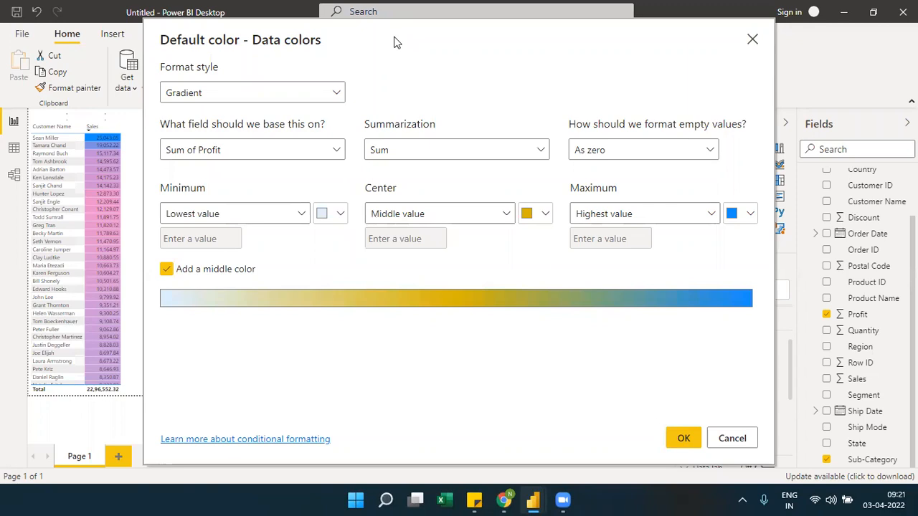
drag(394, 42, 468, 396)
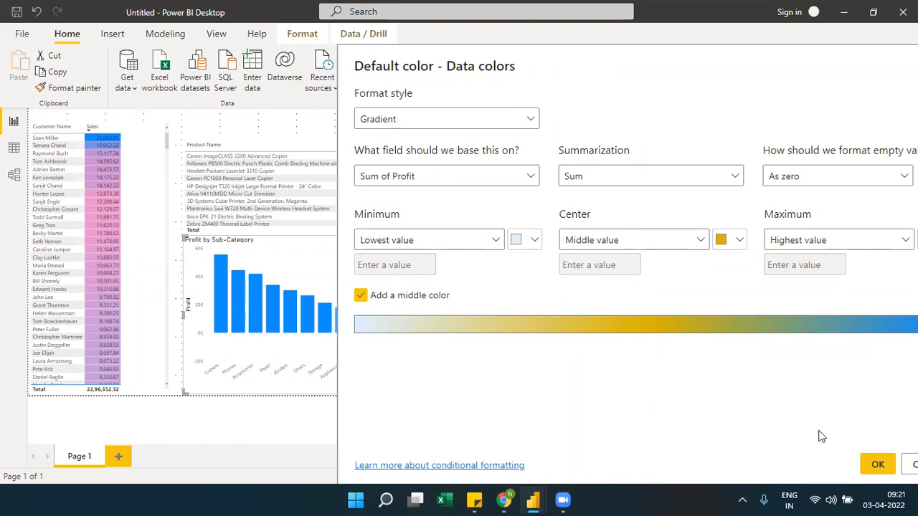
click(873, 464)
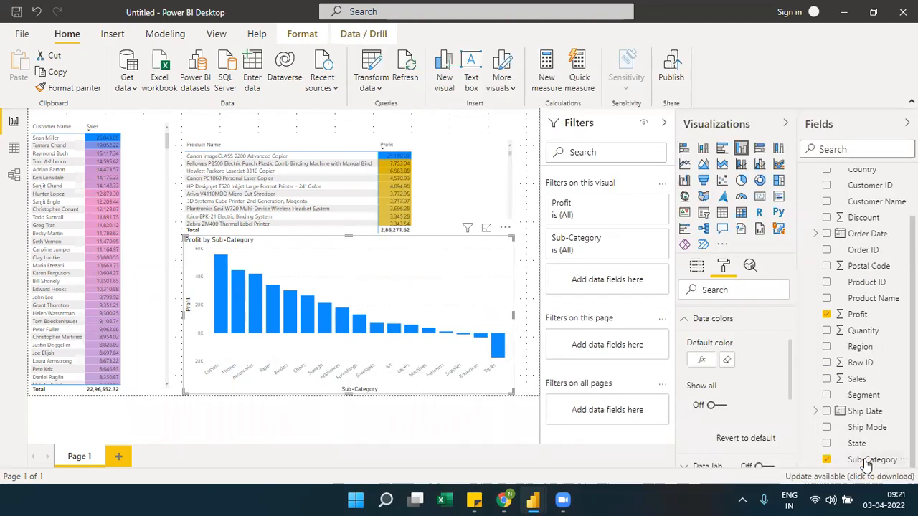
click(698, 269)
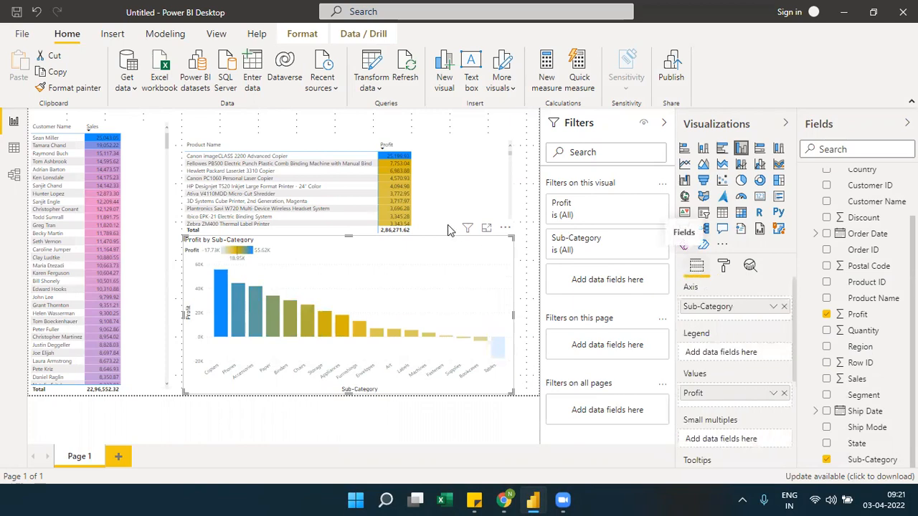
Examine the Profit by Sub-Category chart's gradient in focus mode, return to the report, and inspect the Copiers column
click(487, 230)
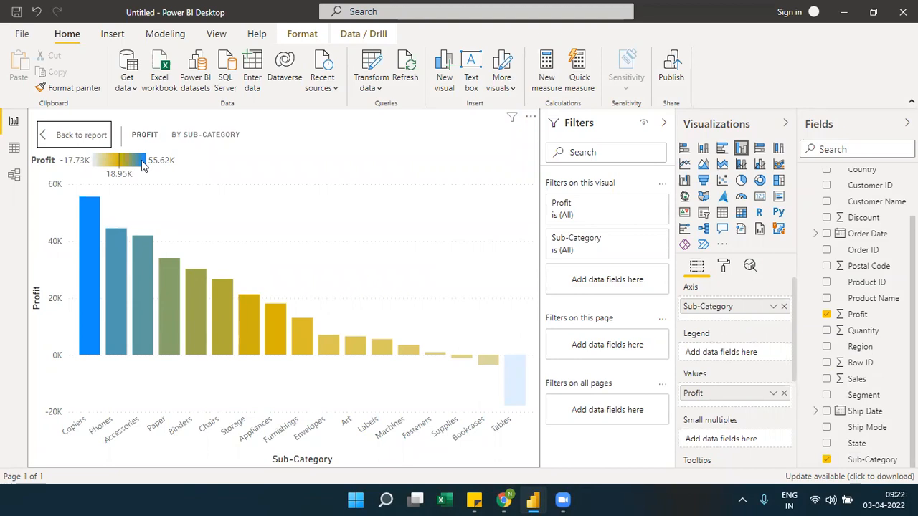
click(86, 142)
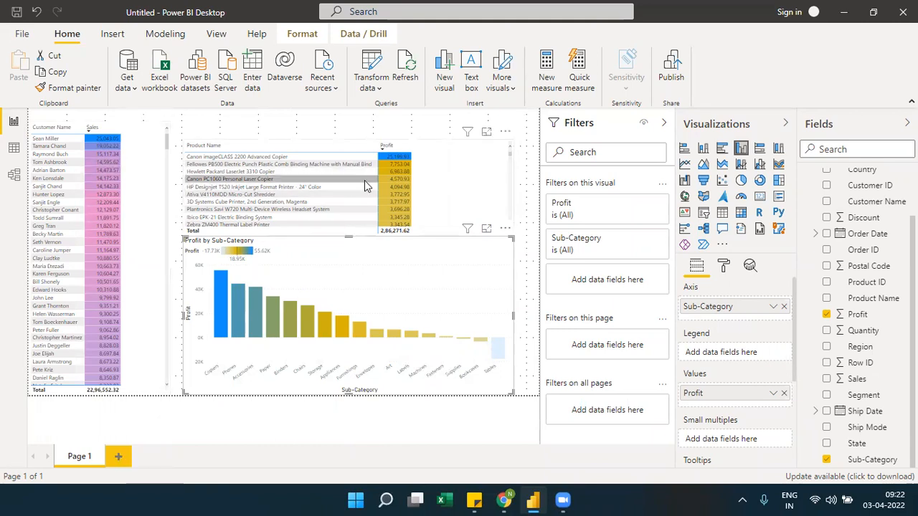
mouse_move(219, 285)
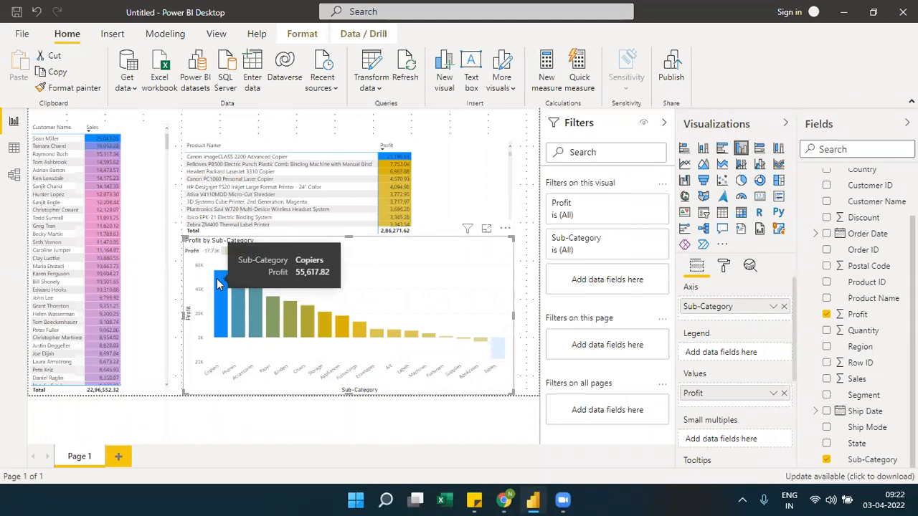
On a new report page, place and enlarge a table visual listing Region and Profit
click(119, 457)
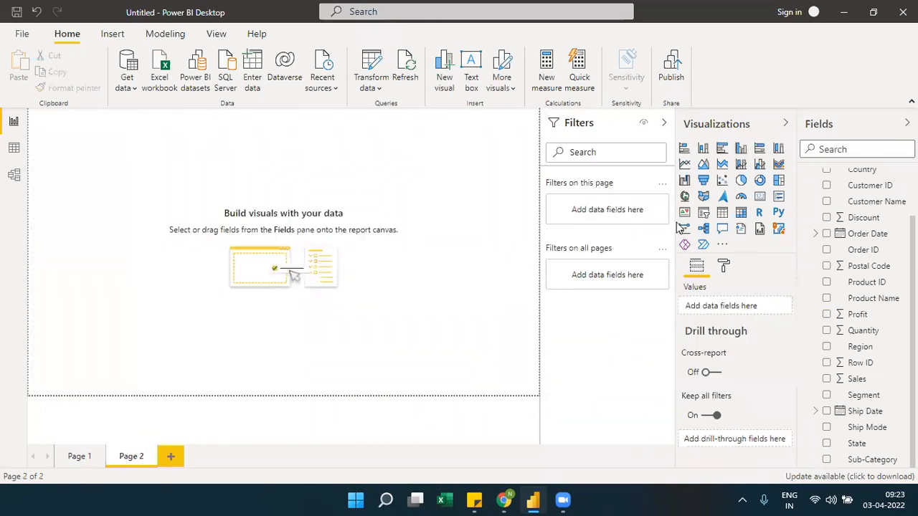
click(722, 212)
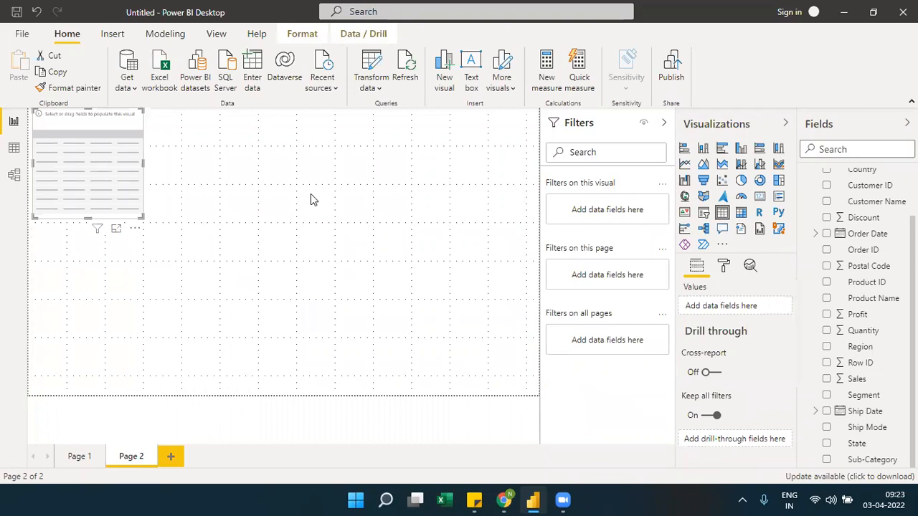
drag(110, 172, 178, 194)
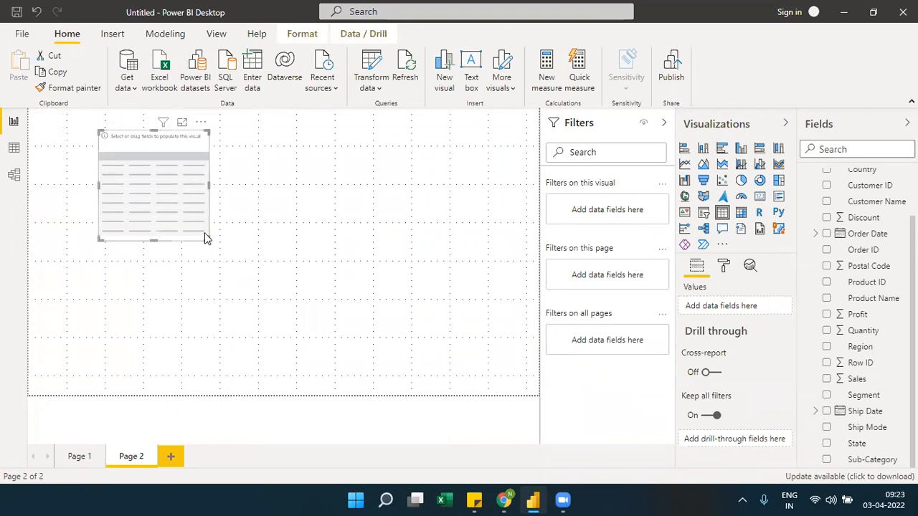
drag(206, 239, 293, 249)
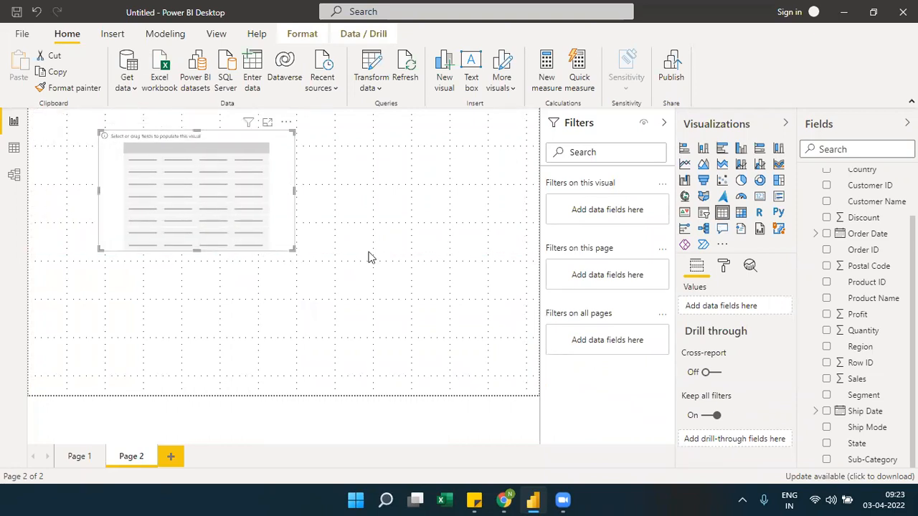
drag(861, 346, 752, 308)
drag(842, 314, 748, 321)
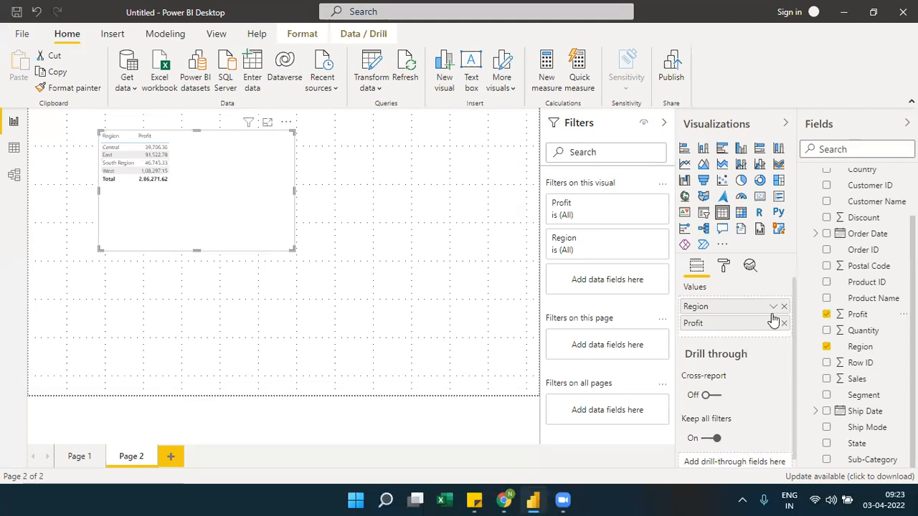
Examine the Gradient, Rules and Field value format styles for the Region column's background color, and close the settings without applying them
click(773, 307)
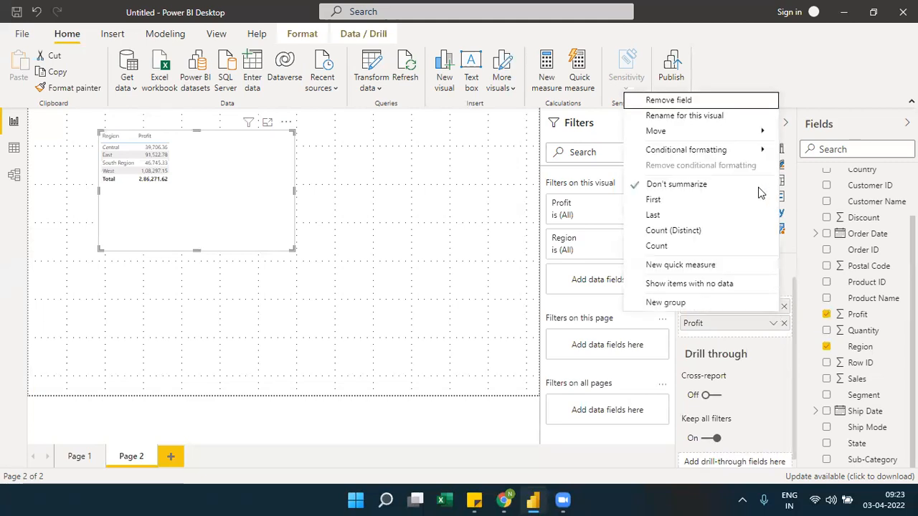
mouse_move(756, 154)
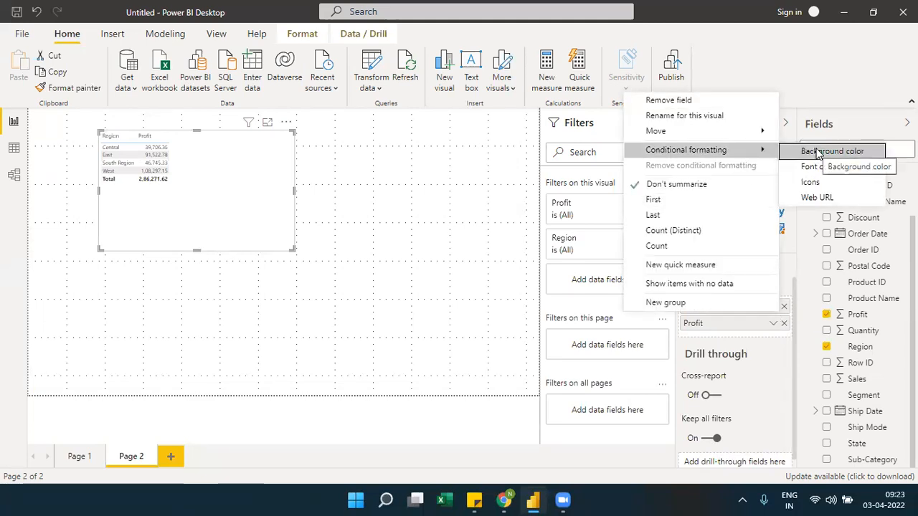
click(715, 332)
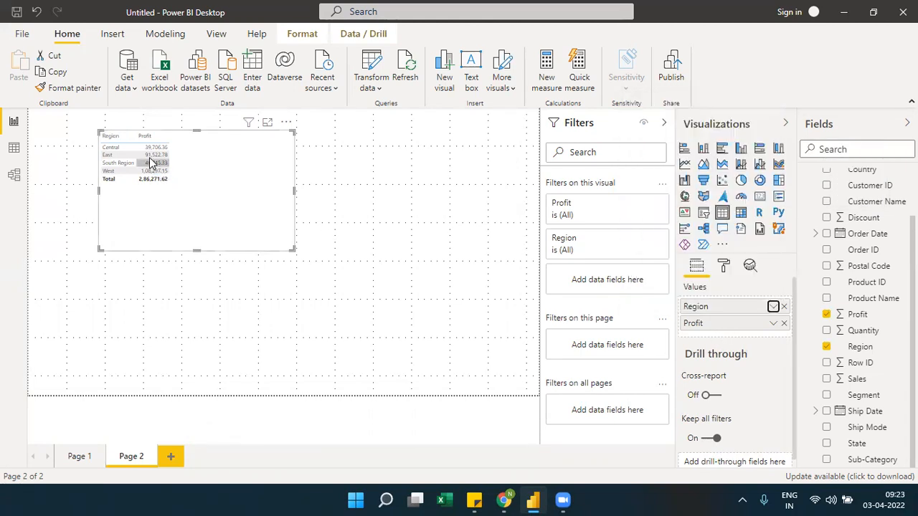
click(772, 307)
mouse_move(767, 152)
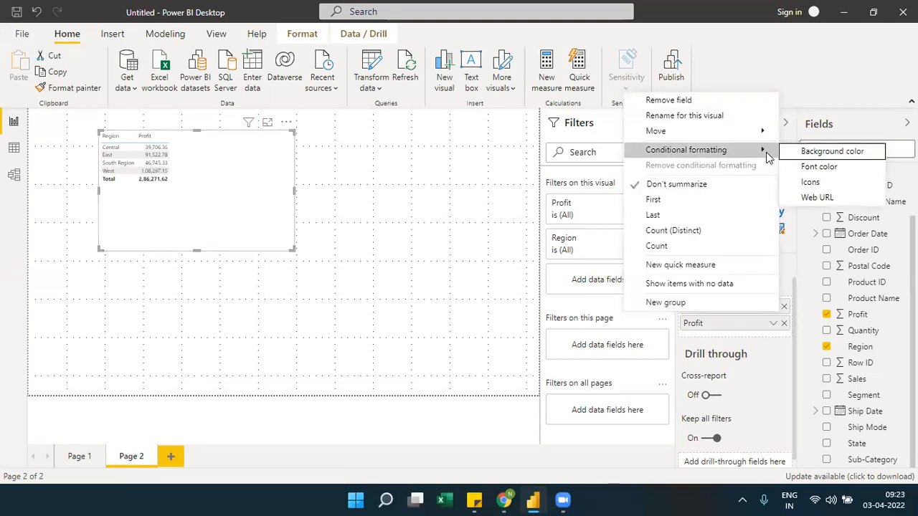
click(801, 153)
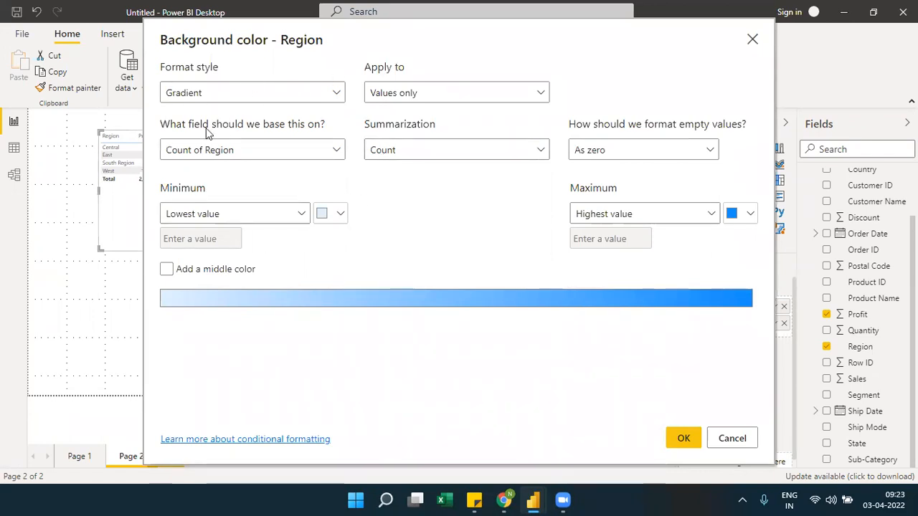
click(337, 93)
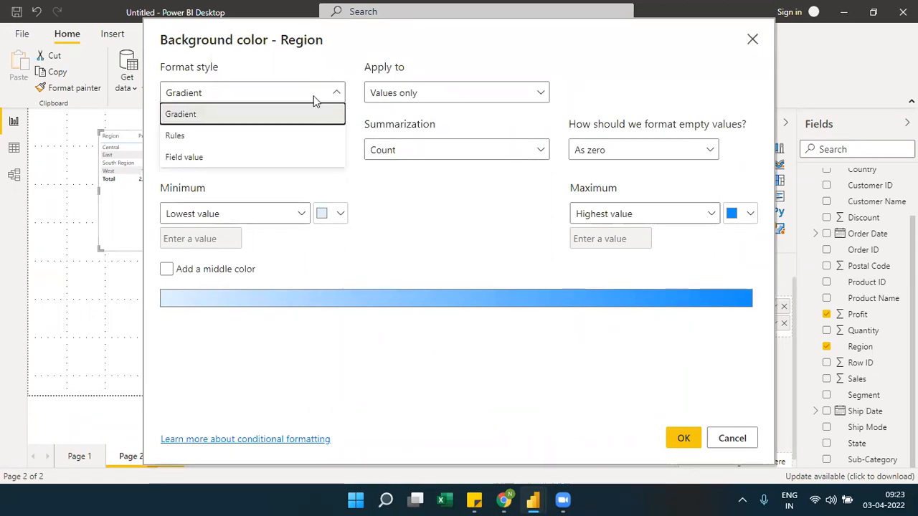
click(181, 143)
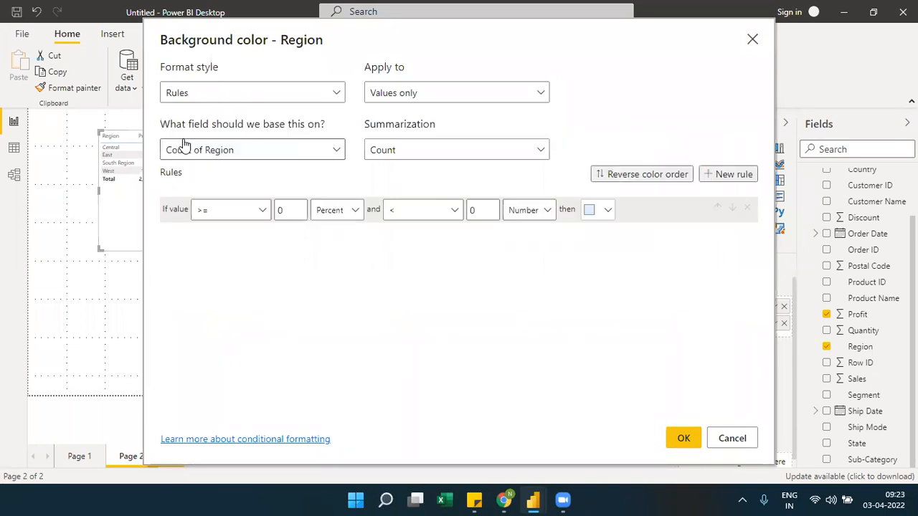
click(281, 106)
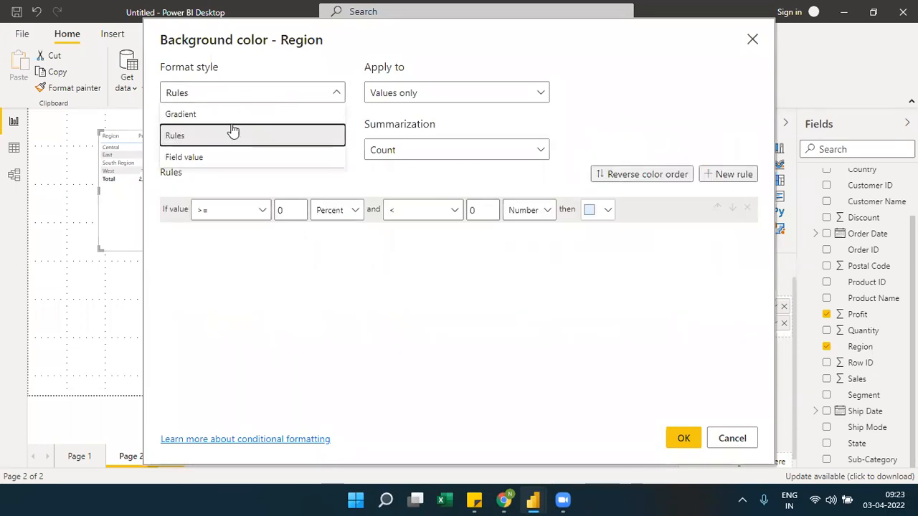
click(185, 156)
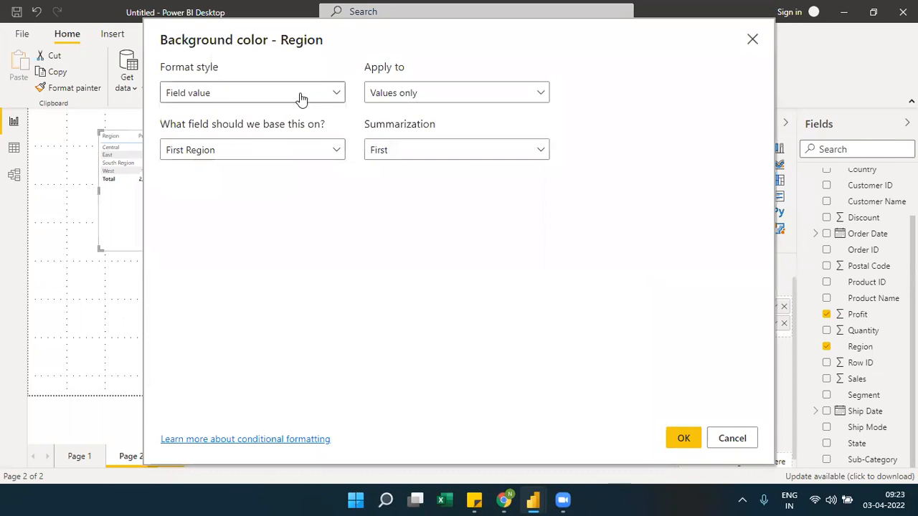
click(323, 105)
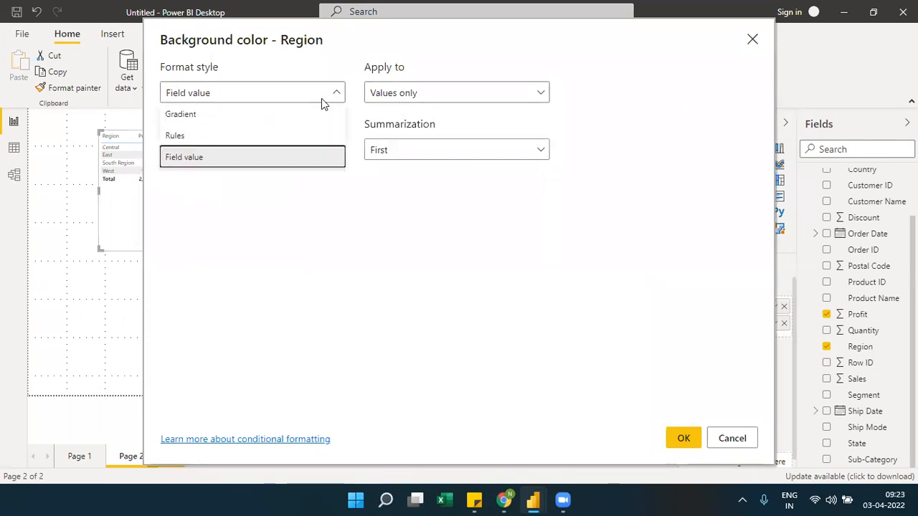
click(753, 42)
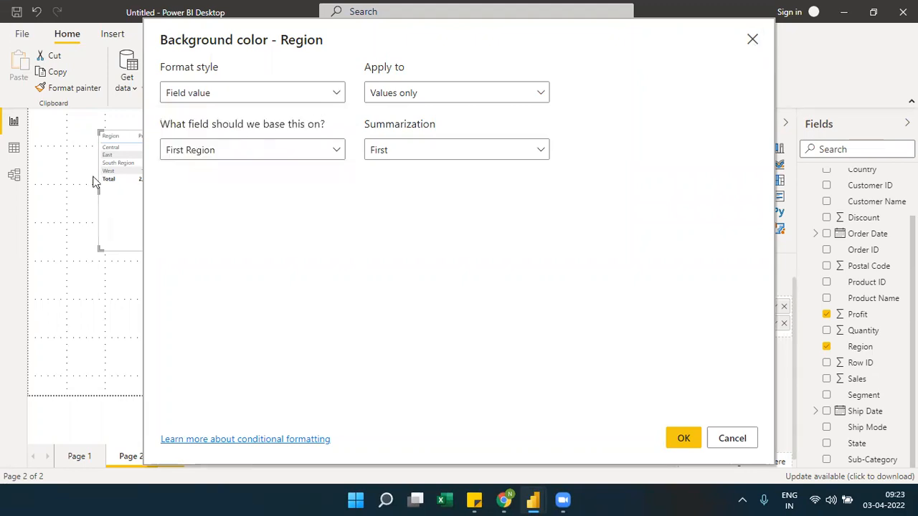
click(238, 101)
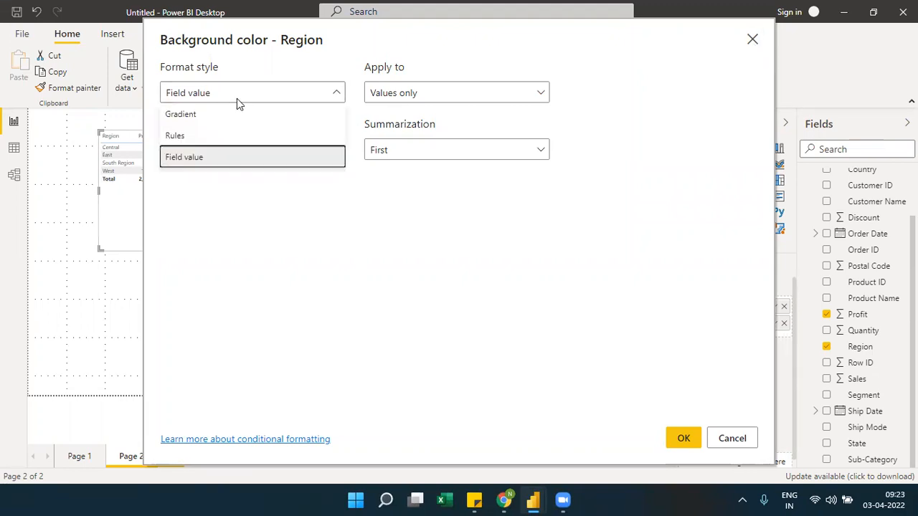
click(207, 113)
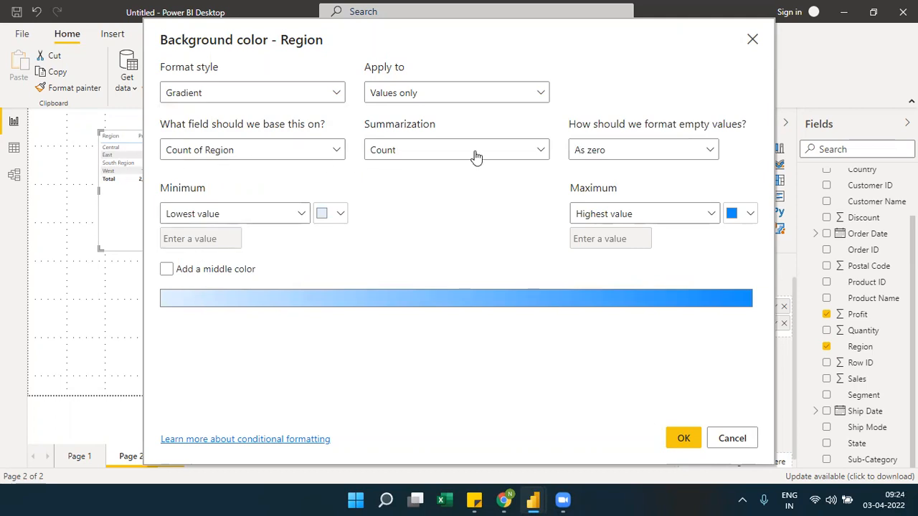
click(751, 41)
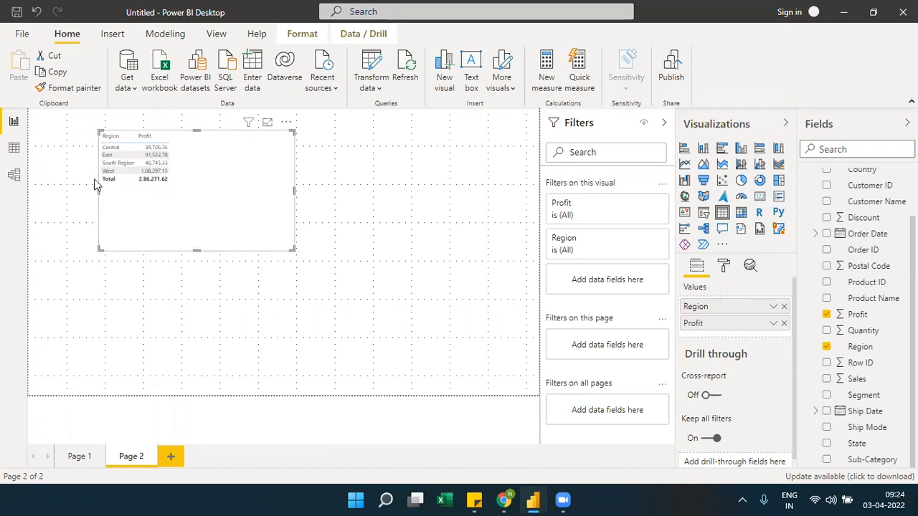
Show the Region table in focus mode and set the Profit column's background color formatting to the Rules style
click(268, 122)
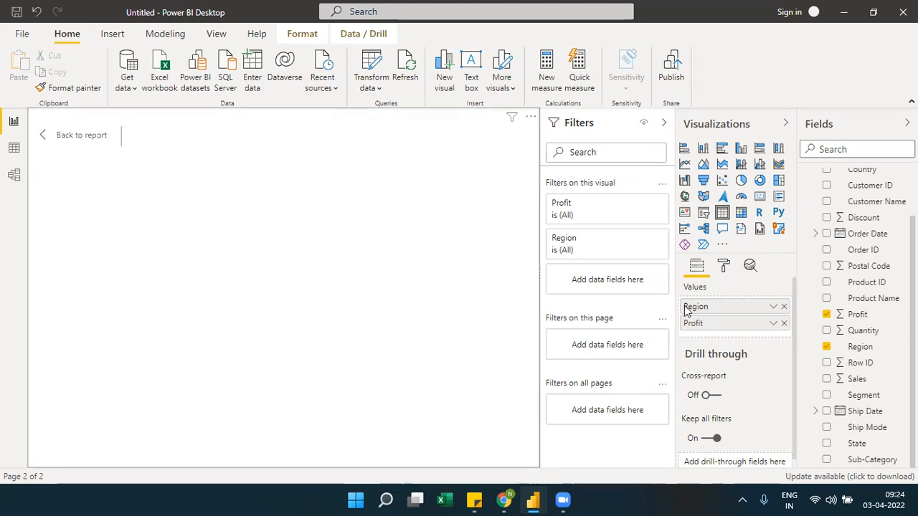
click(774, 324)
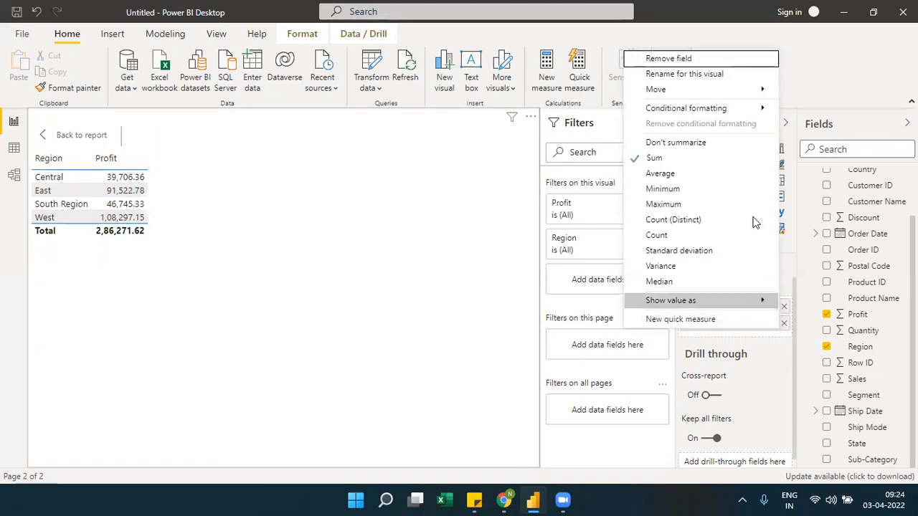
mouse_move(753, 108)
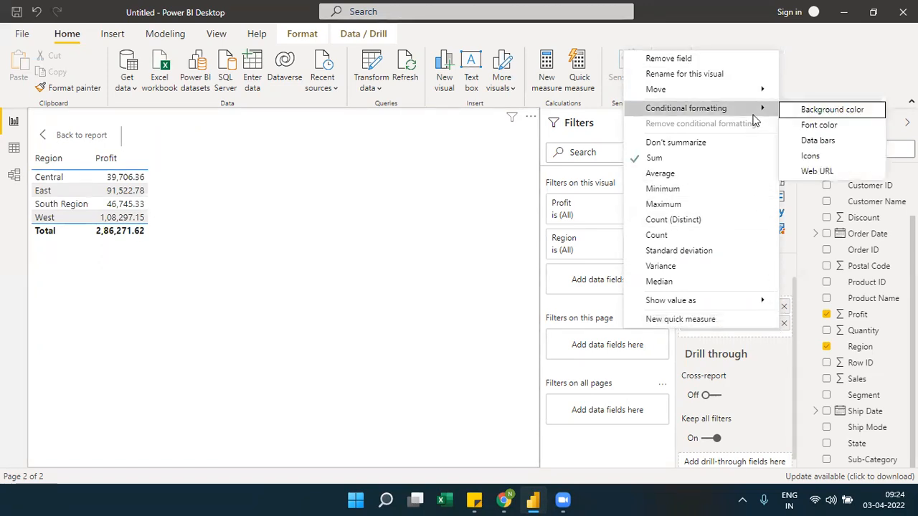
click(826, 115)
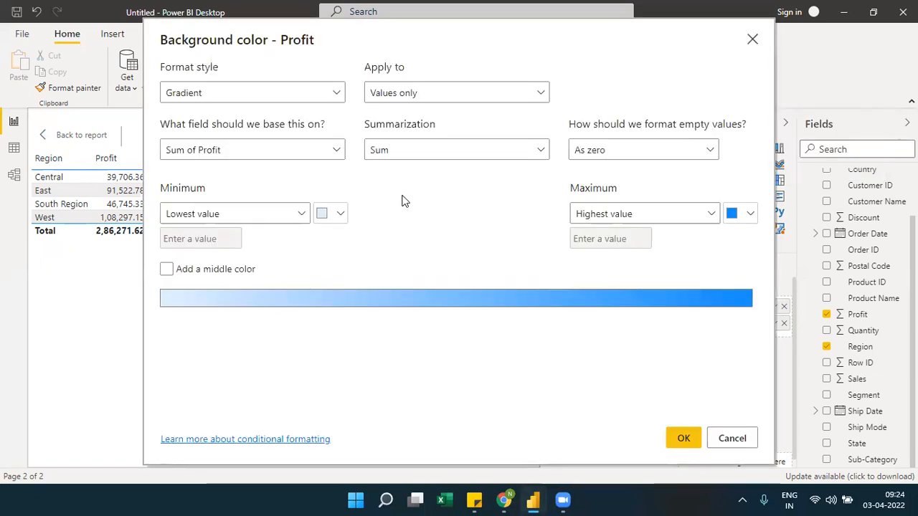
click(334, 100)
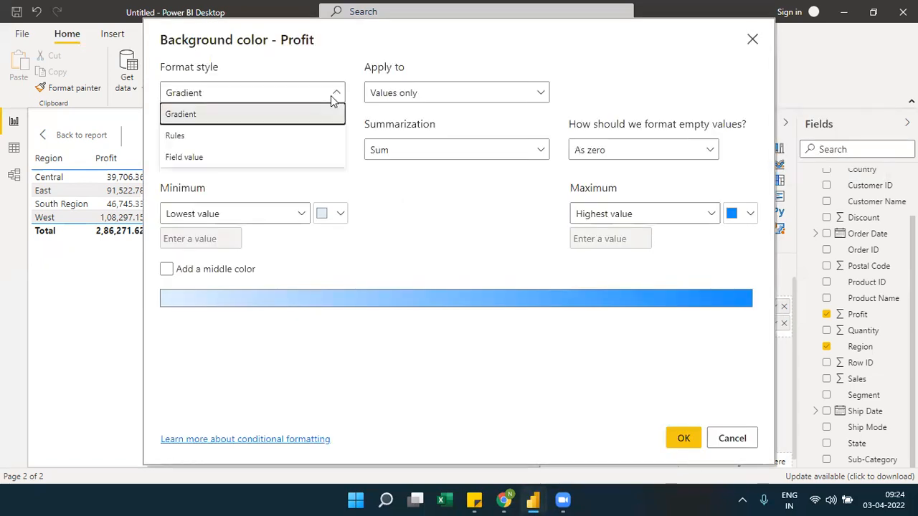
click(195, 140)
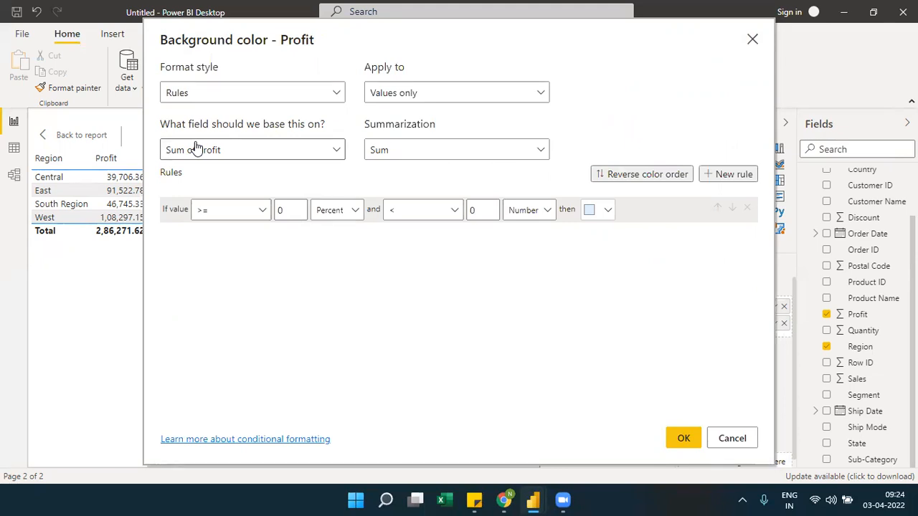
Define the first Profit rule to color numbers from 0 to below 90000 orange
click(334, 209)
click(331, 231)
click(476, 209)
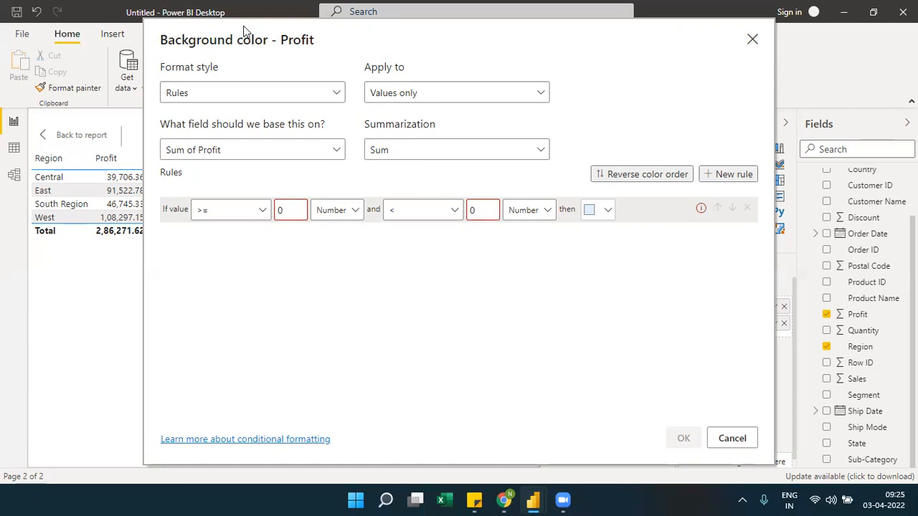
drag(244, 34, 304, 38)
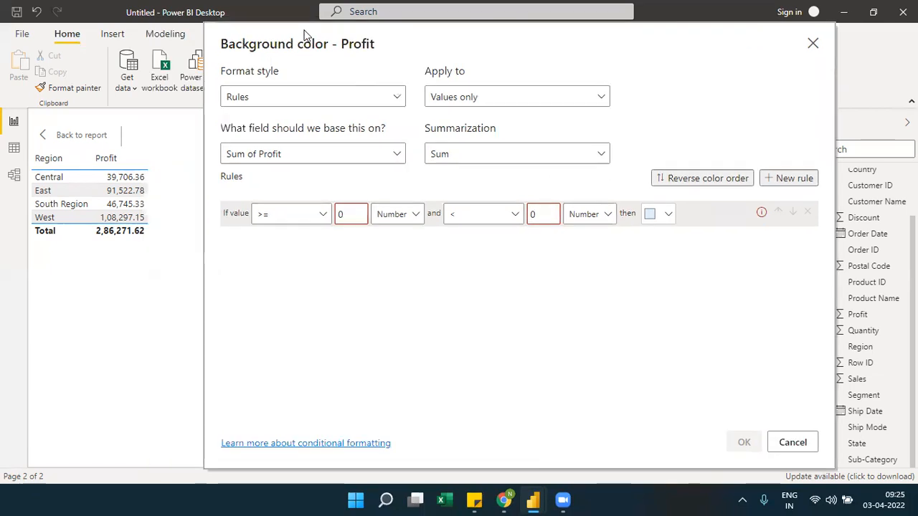
click(542, 212)
text(90000)
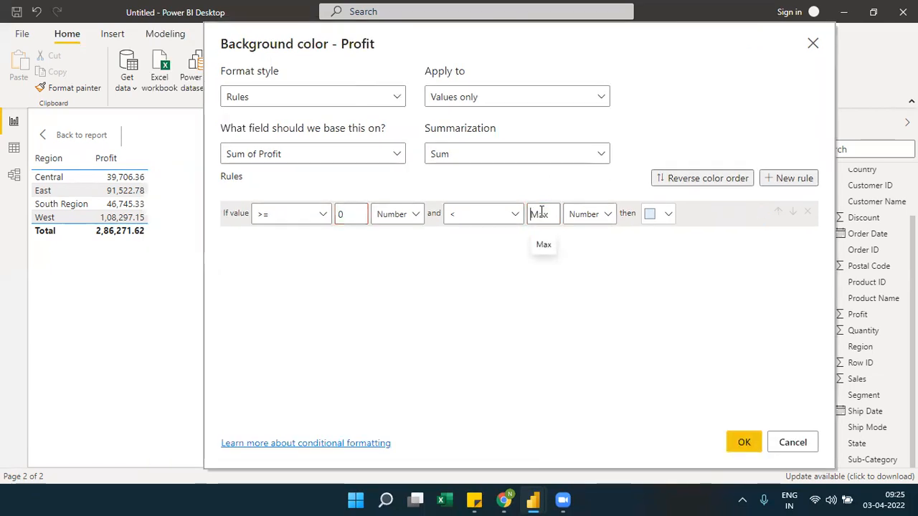
click(658, 214)
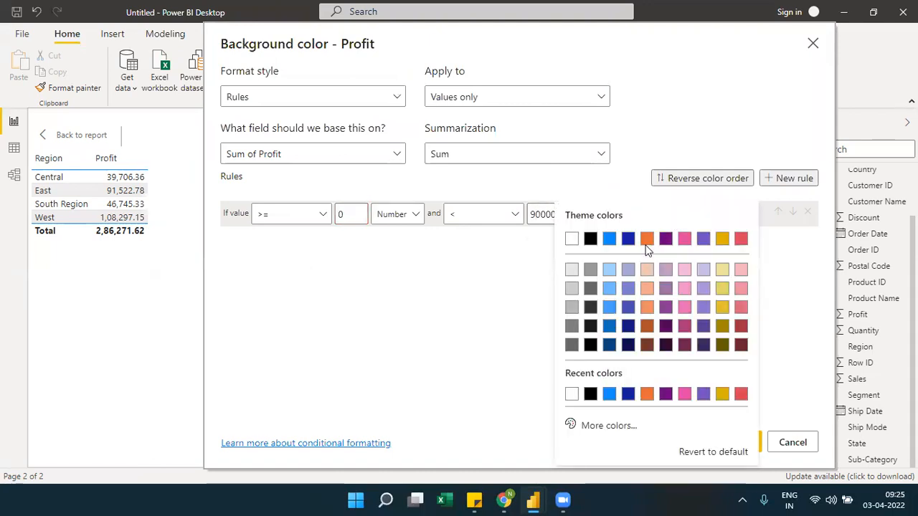
click(646, 244)
Add a second Profit rule covering numbers from 90000 to below 100000
click(787, 178)
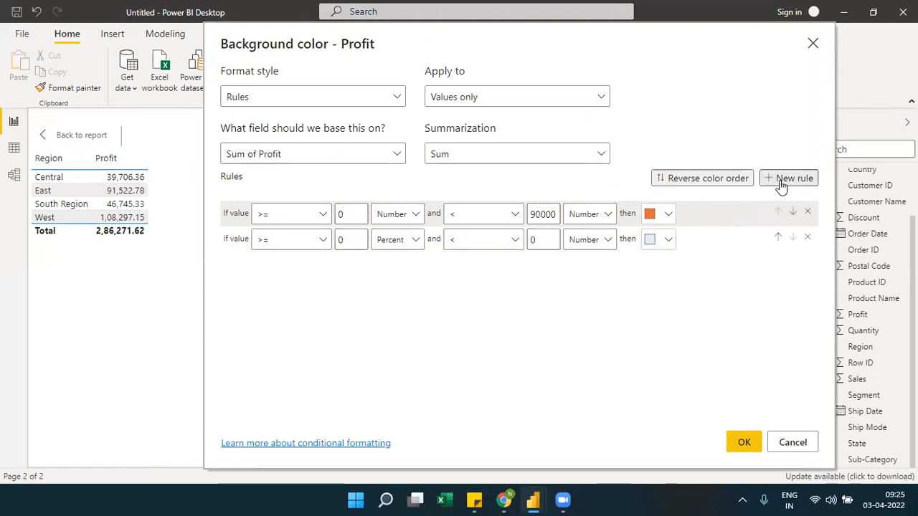
click(348, 241)
key(BackSpace)
text(90000)
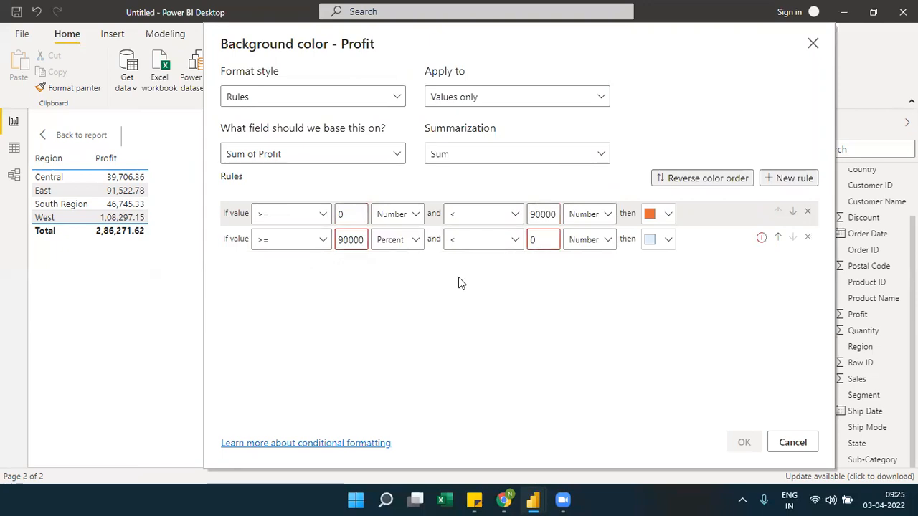
click(387, 247)
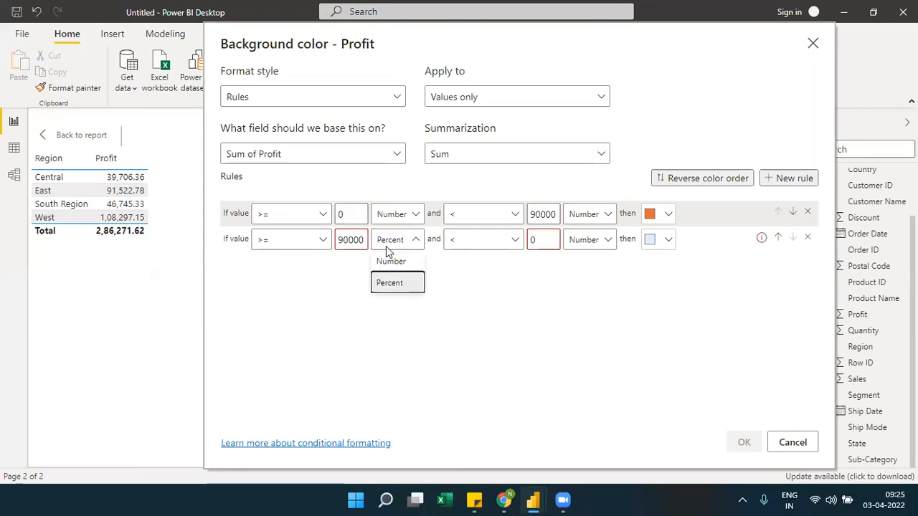
click(390, 261)
click(538, 238)
key(BackSpace)
text(100000)
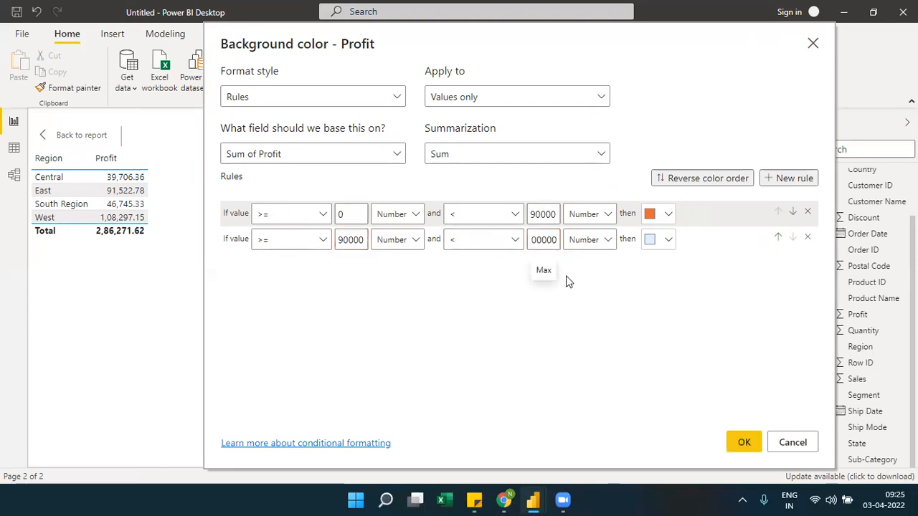
Set the second rule's background color to the custom green #0CDB16
click(669, 239)
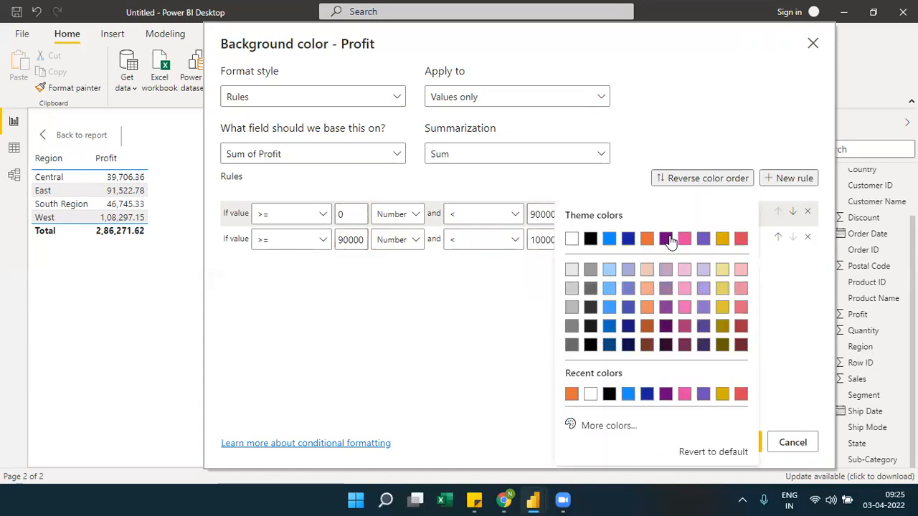
click(609, 425)
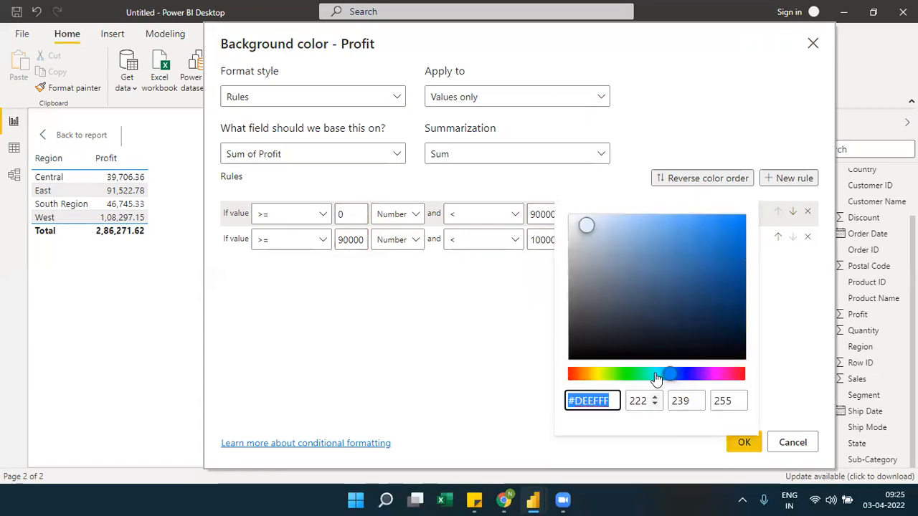
click(615, 374)
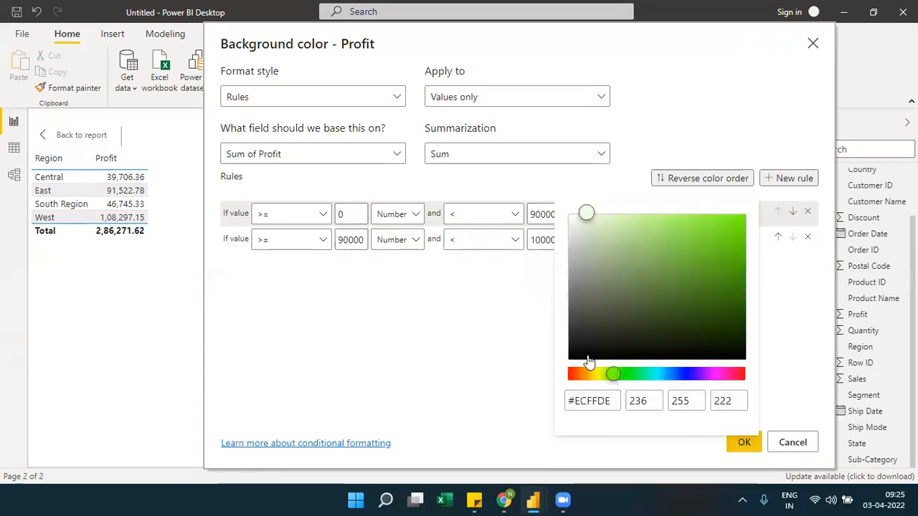
click(804, 356)
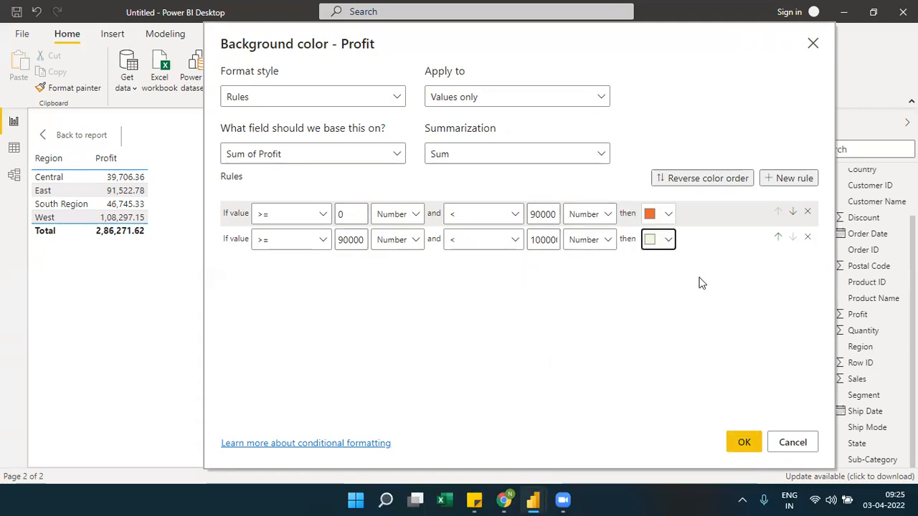
click(667, 241)
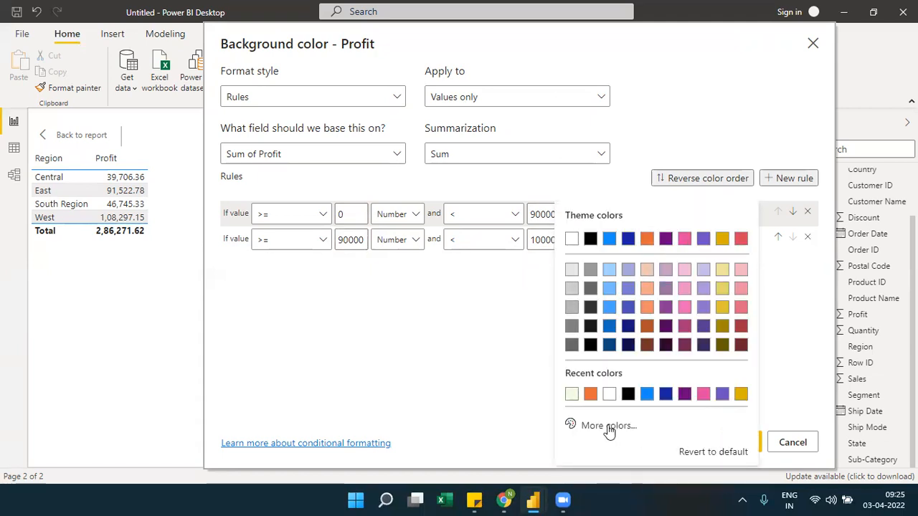
click(609, 428)
click(627, 375)
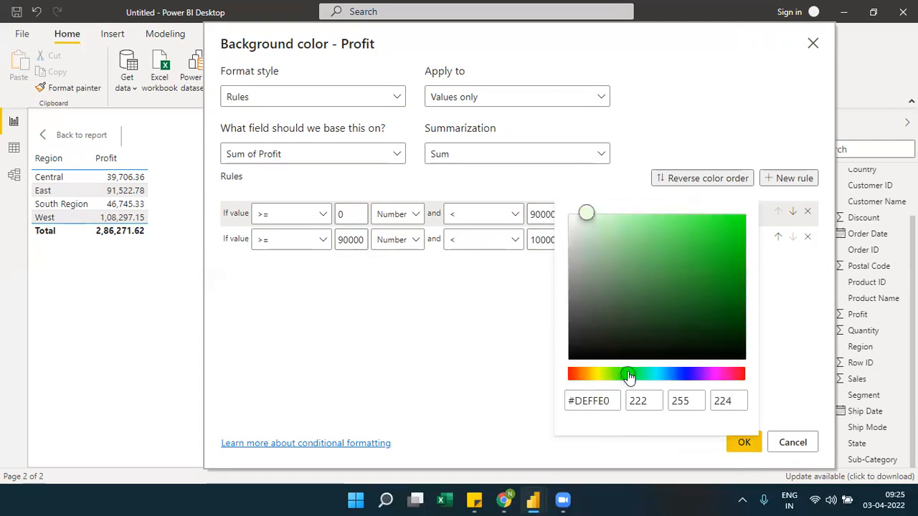
click(730, 234)
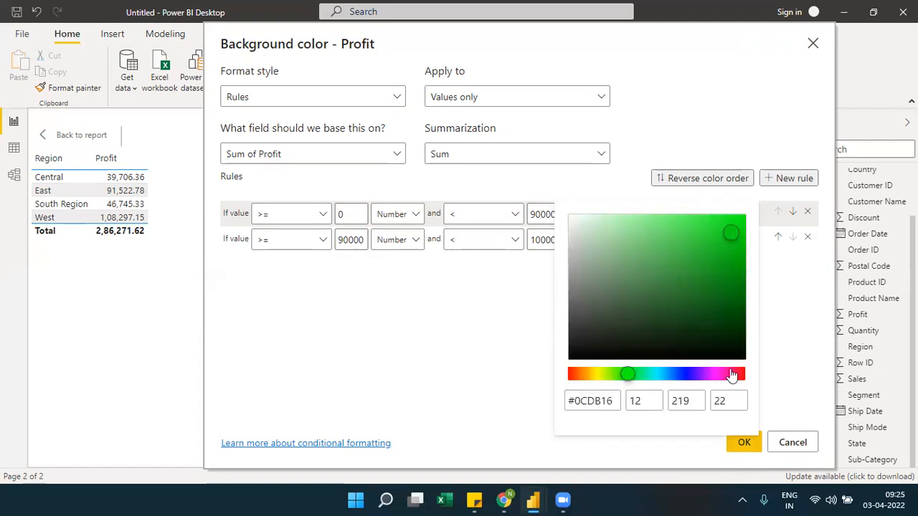
click(785, 402)
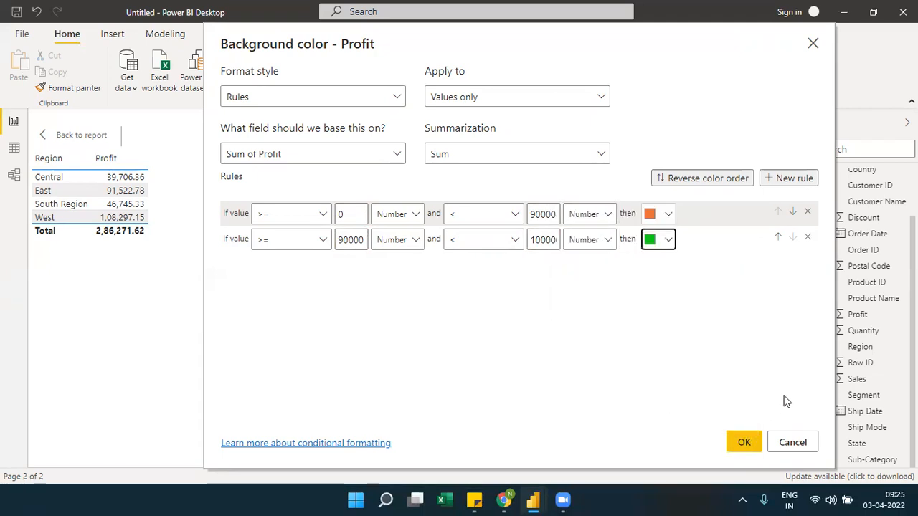
Add a third Profit rule with a minimum of 100000 and a higher maximum value
click(789, 180)
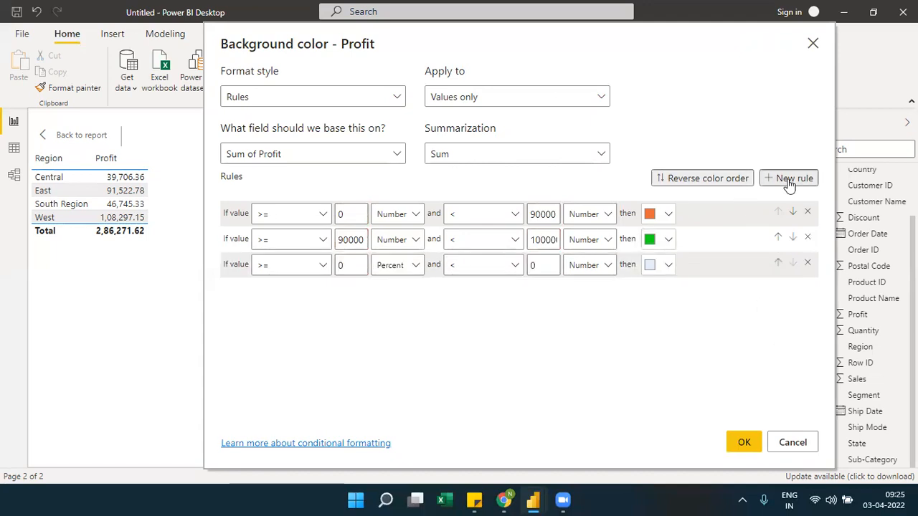
double_click(350, 265)
text(100000)
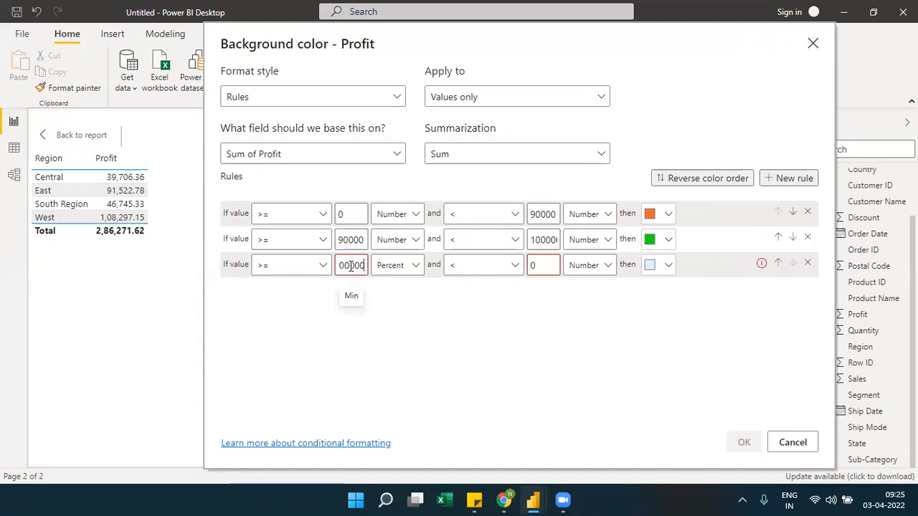
double_click(542, 239)
key(ctrl+c)
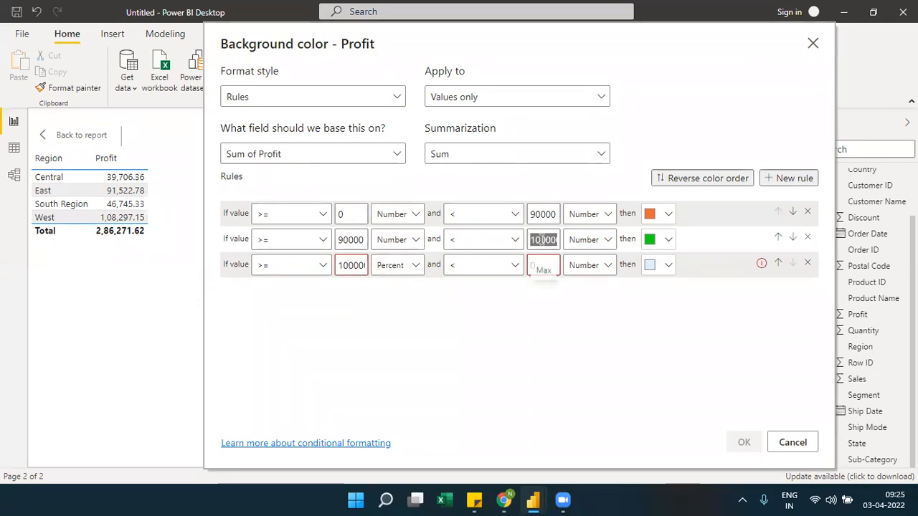
click(353, 266)
double_click(354, 265)
key(ctrl+v)
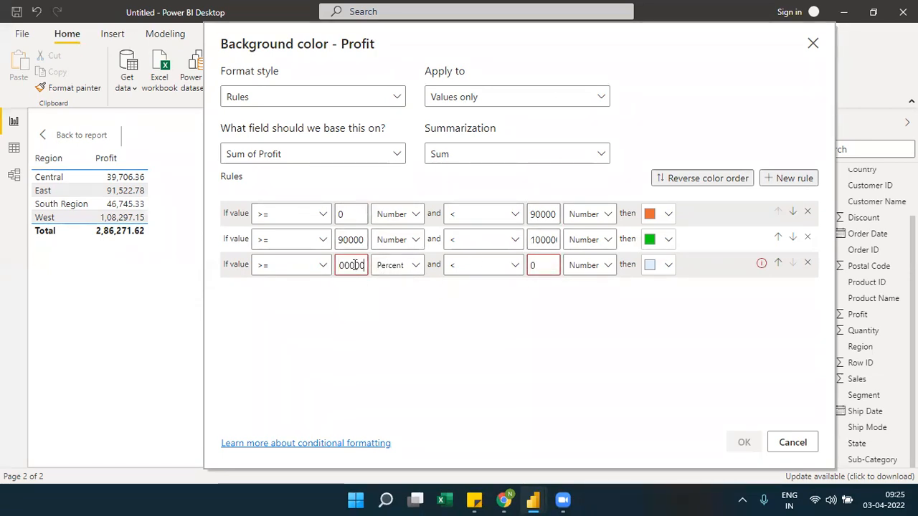
click(538, 265)
key(BackSpace)
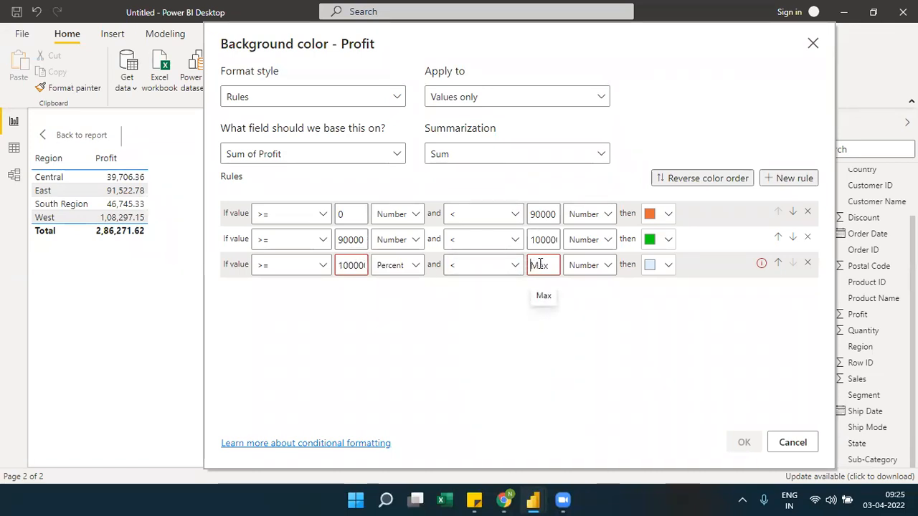
key(ctrl+v)
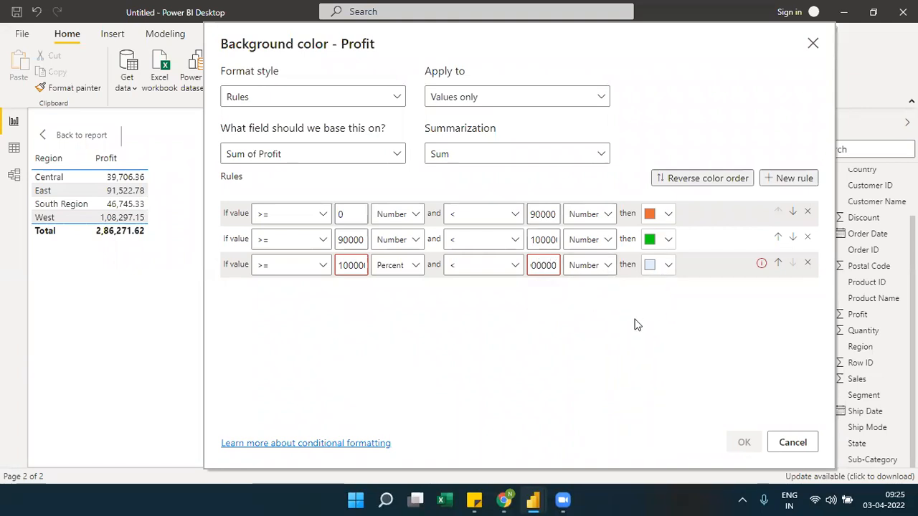
Switch the third rule's minimum from percent to number and color the rule dark blue
click(417, 267)
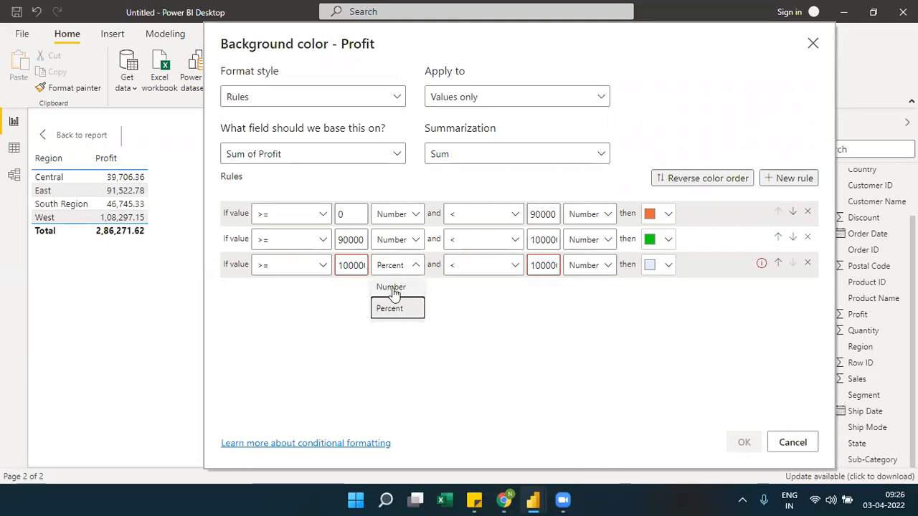
click(392, 287)
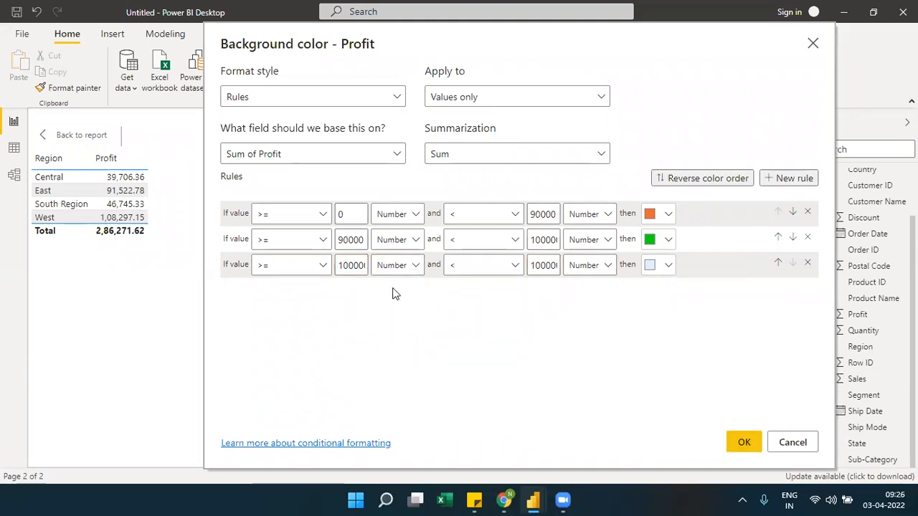
click(668, 267)
click(683, 216)
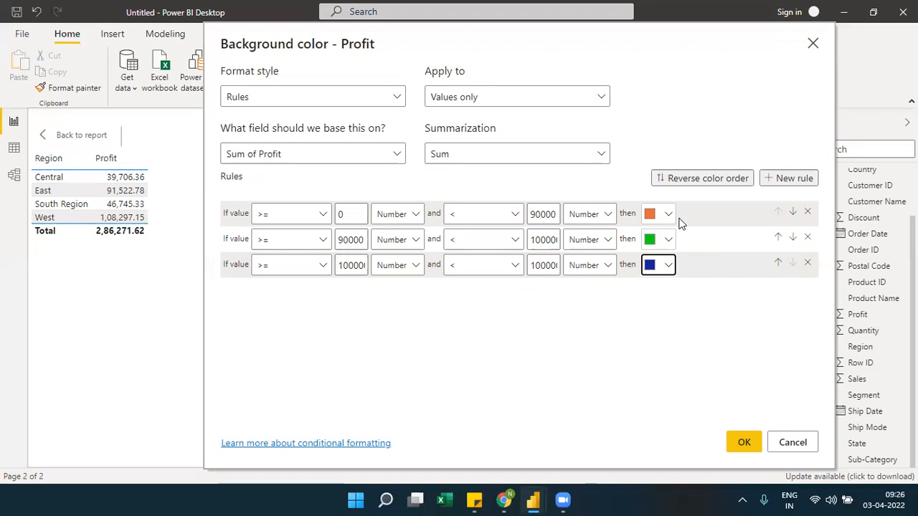
Check the summarization and base field choices, apply the three Profit color rules, and return to the report page
click(590, 156)
click(592, 153)
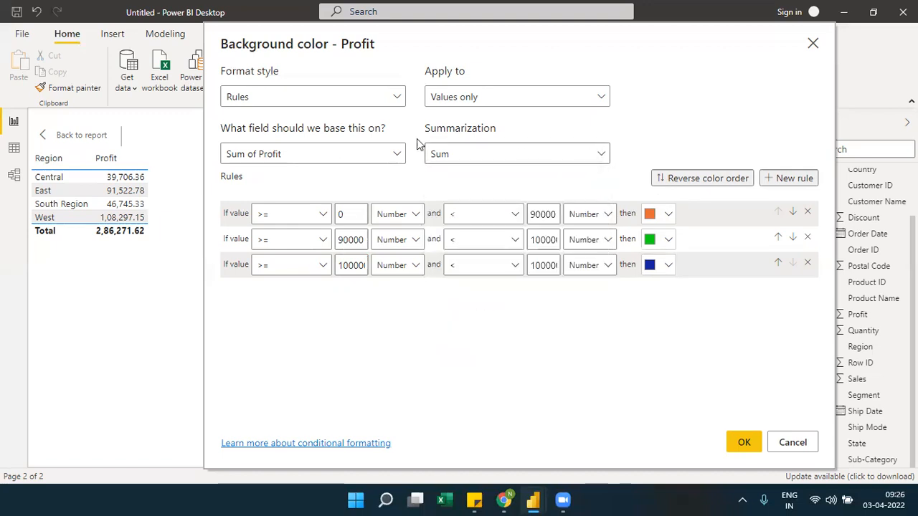
click(389, 157)
click(388, 159)
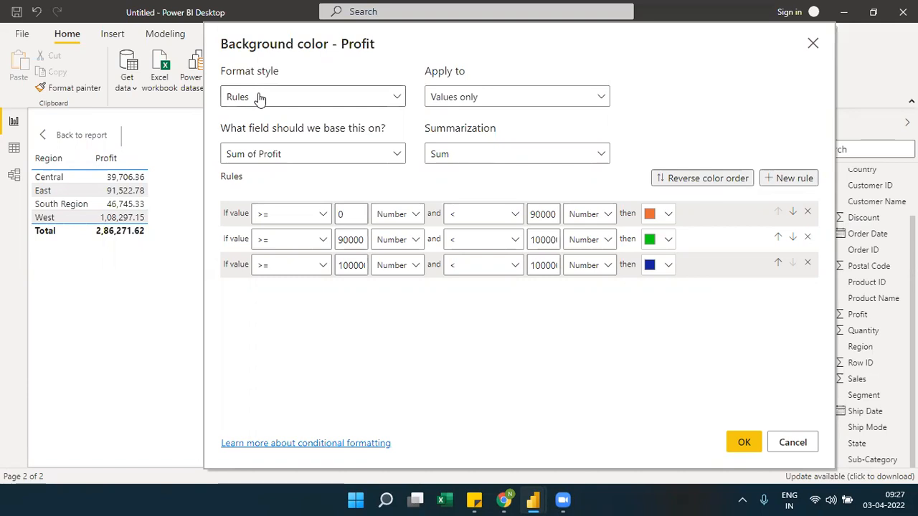
click(739, 444)
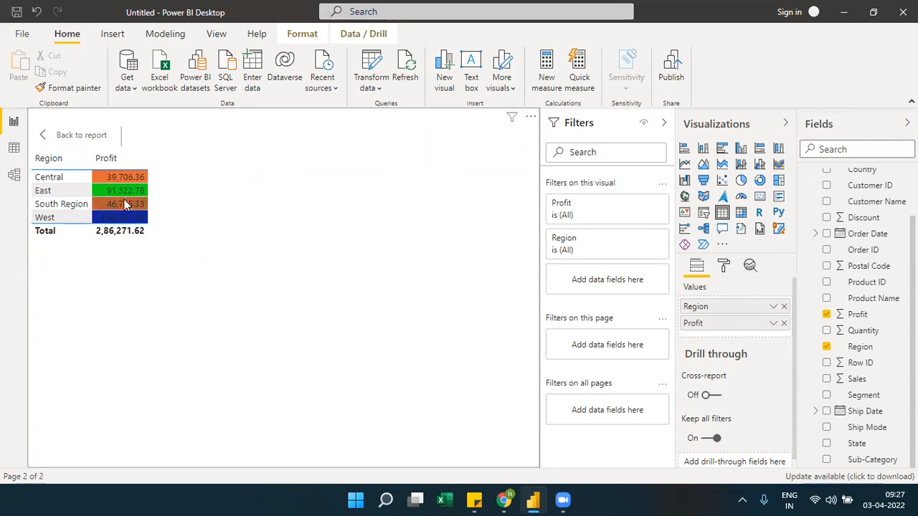
click(81, 136)
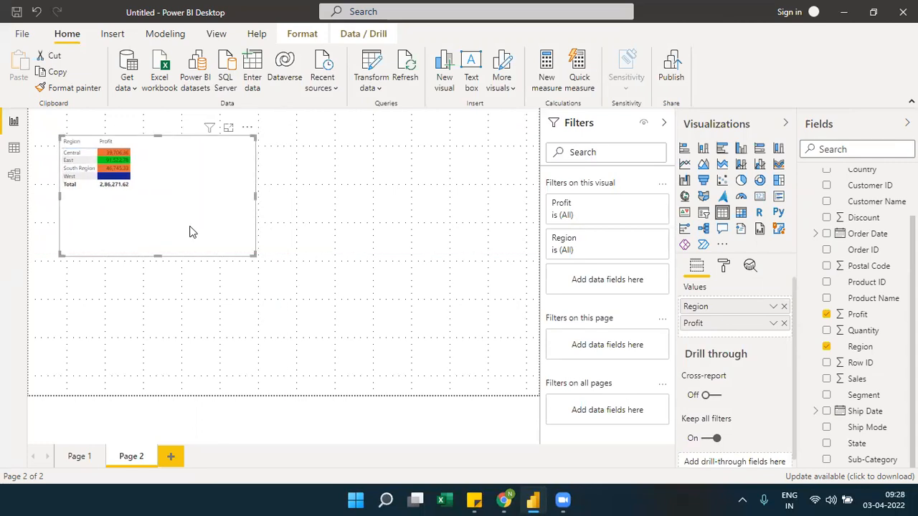
Narrow the Region and Profit table and place a duplicate of it beside the original
drag(252, 254, 169, 249)
key(ctrl+c)
click(257, 184)
key(ctrl+v)
drag(140, 198, 322, 204)
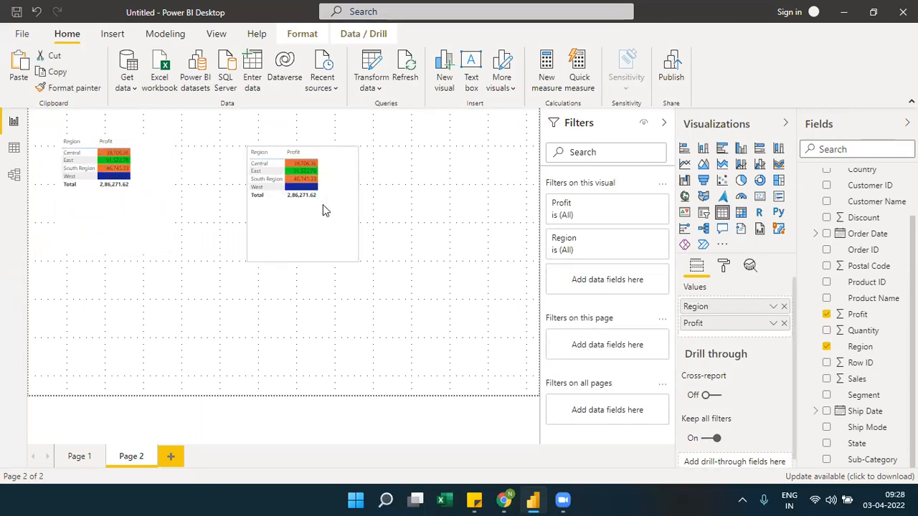
Convert the duplicated table to a matrix and review its Profit background color rules without changing them
click(741, 214)
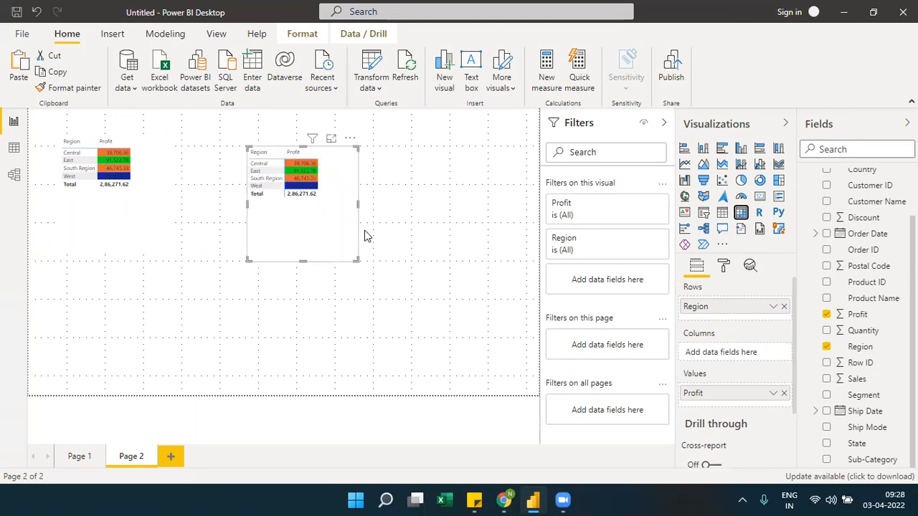
click(774, 394)
mouse_move(764, 194)
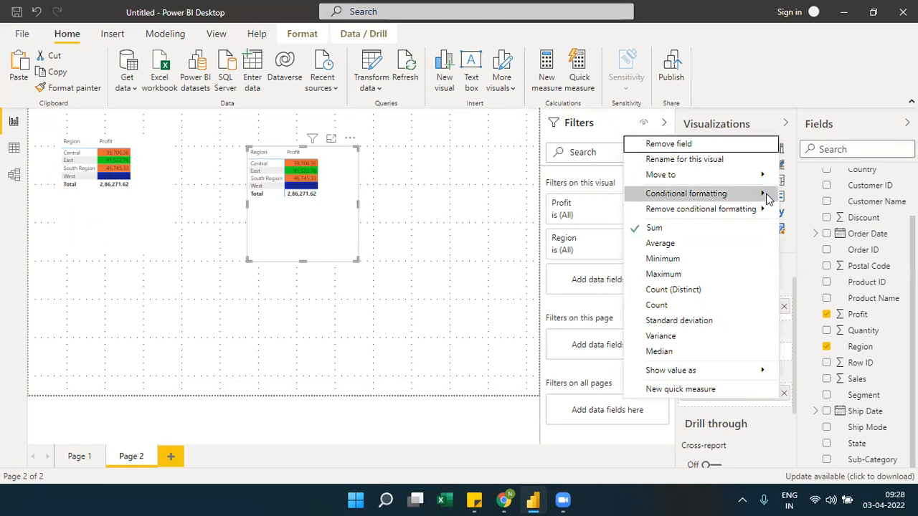
click(796, 196)
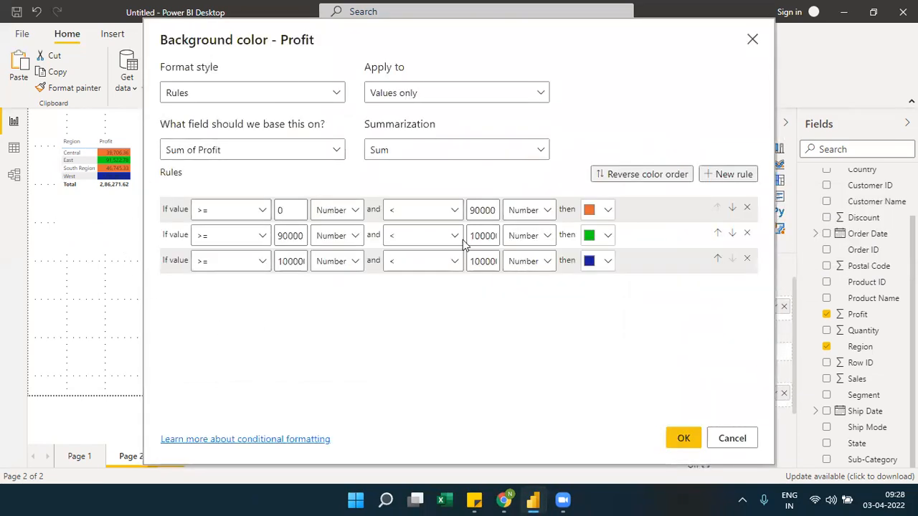
click(752, 38)
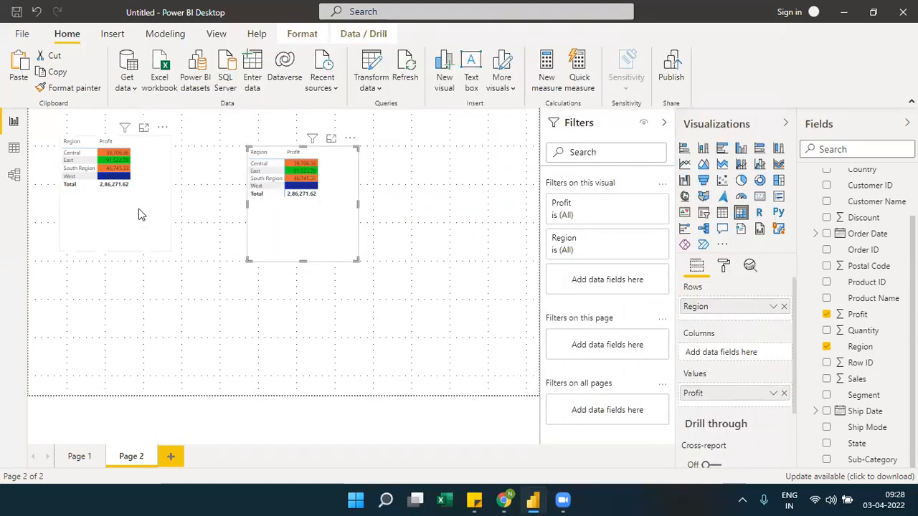
Place and enlarge a clustered column chart below the tables, with Segment on the axis and Profit as values
click(193, 310)
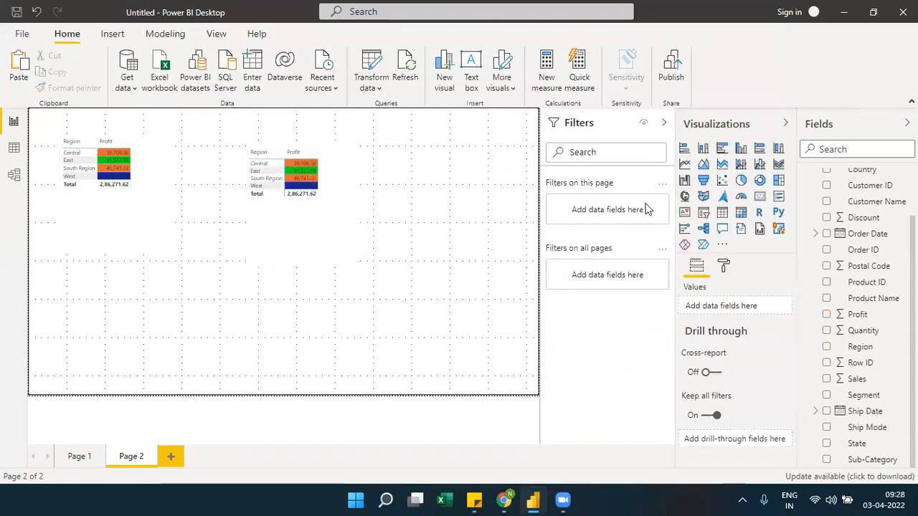
click(740, 148)
drag(158, 321, 269, 291)
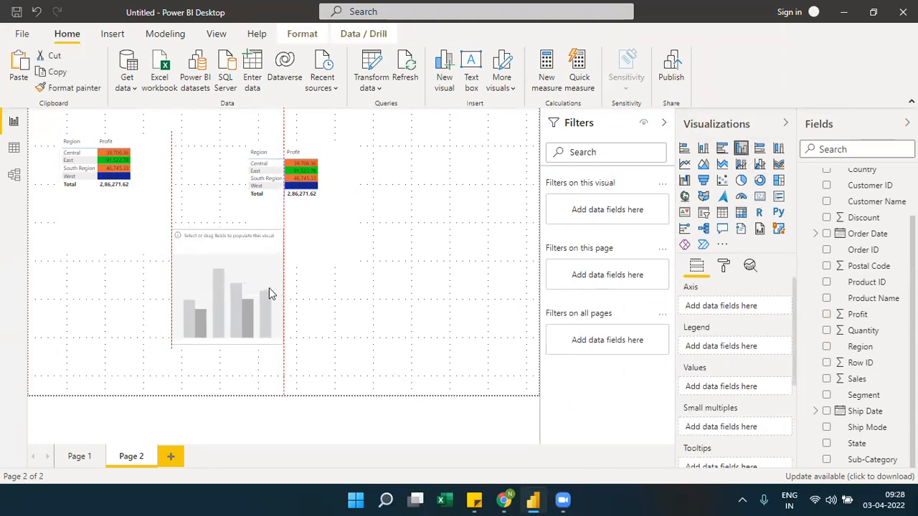
drag(280, 344, 490, 380)
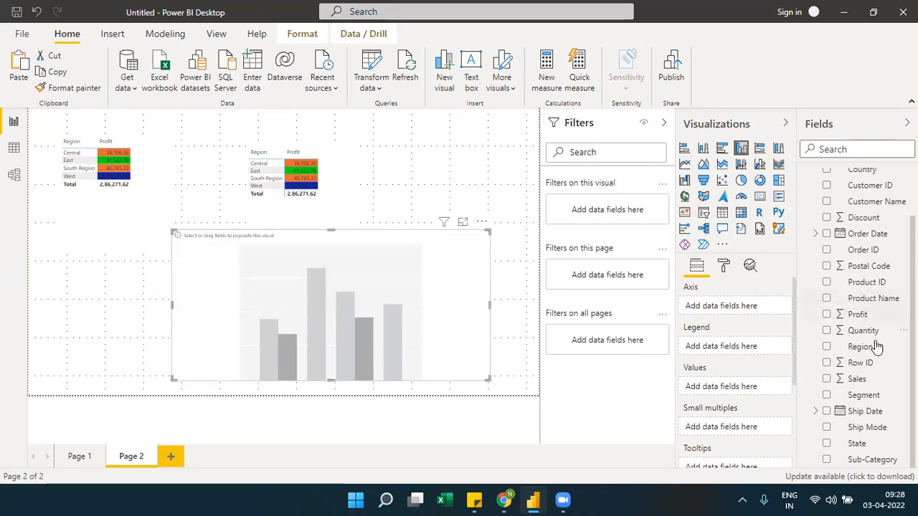
drag(864, 395, 753, 308)
drag(855, 316, 738, 399)
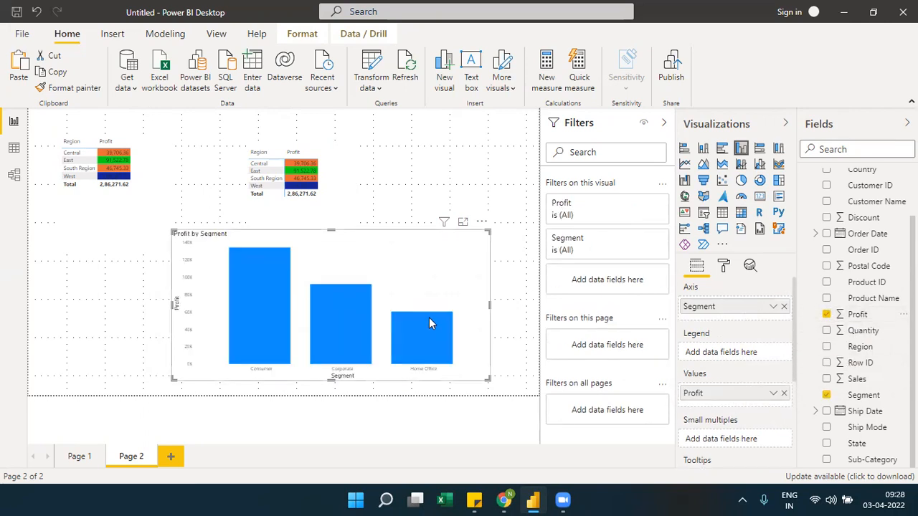
Show the data color formatting options of the Profit by Segment column chart
click(723, 267)
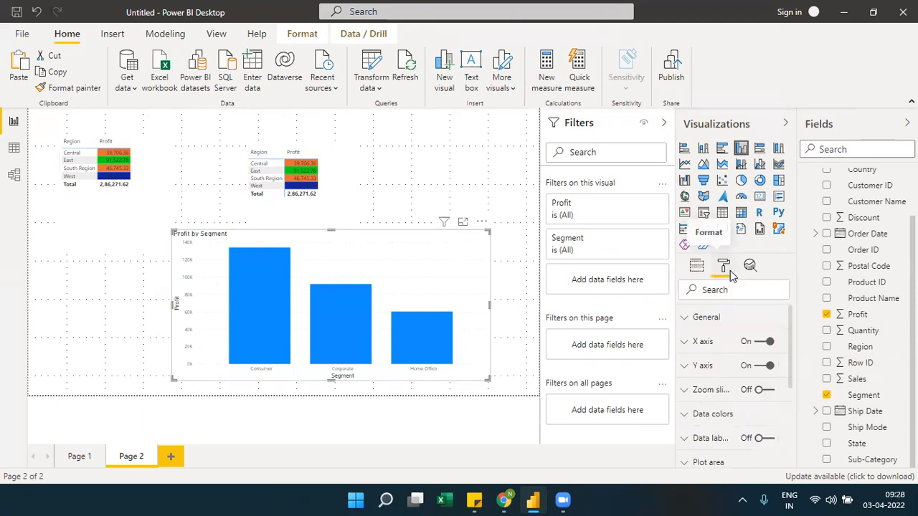
click(708, 414)
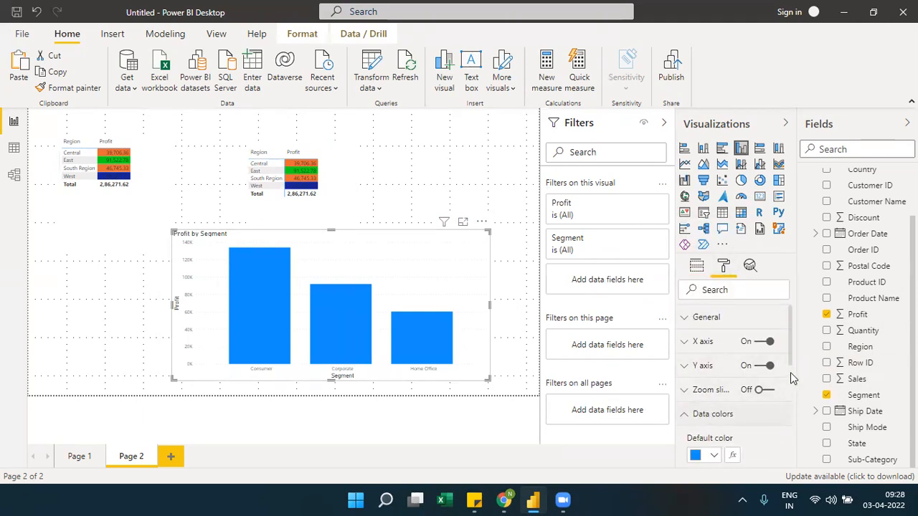
scroll(790, 373, down, 3)
click(733, 329)
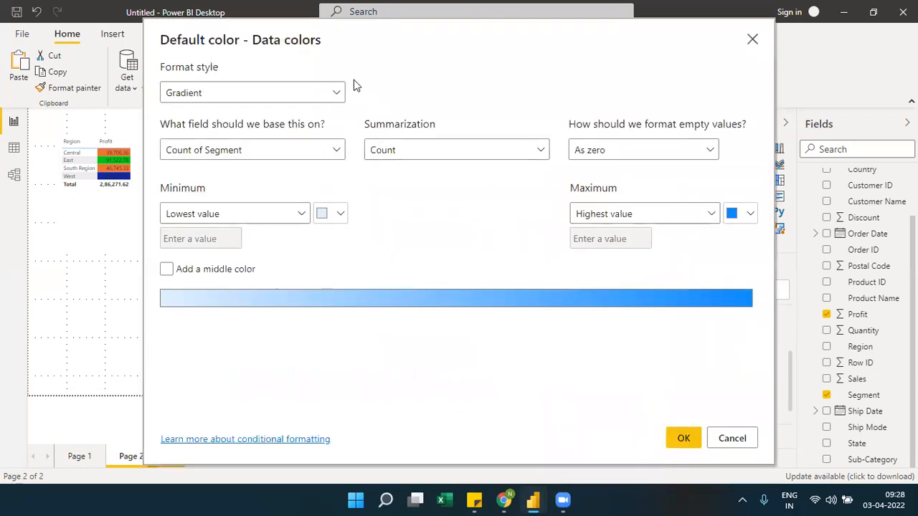
click(334, 93)
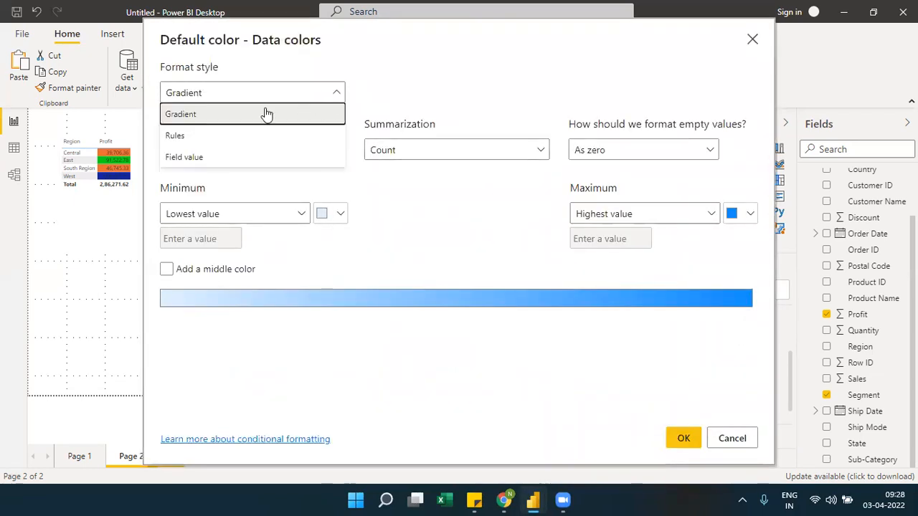
click(207, 136)
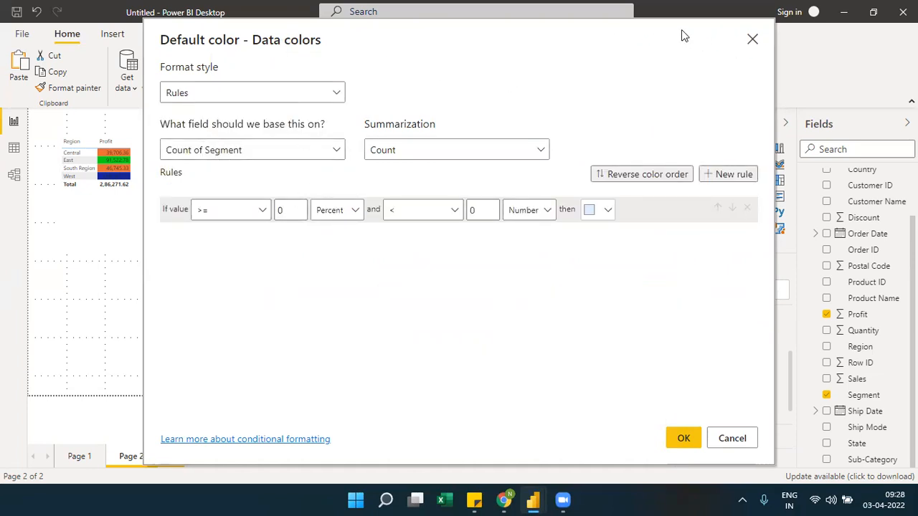
drag(681, 43, 917, 199)
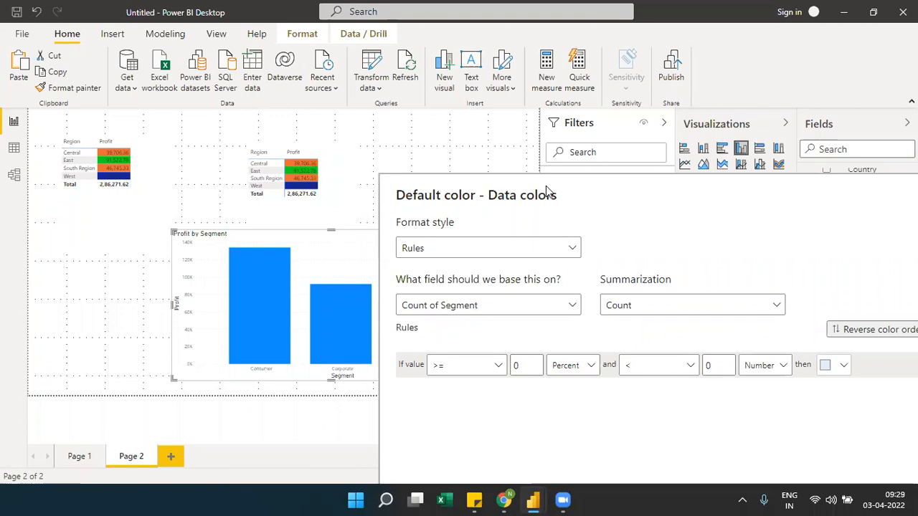
drag(546, 186, 322, 70)
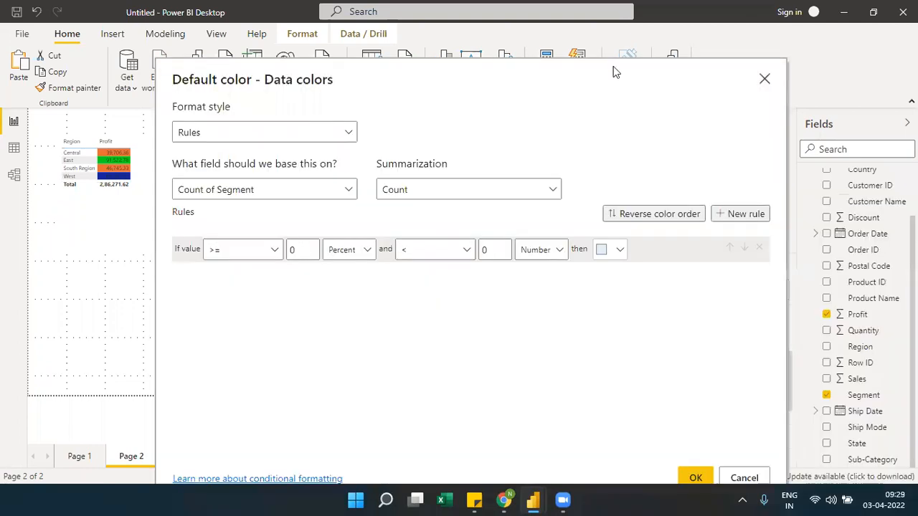
click(764, 79)
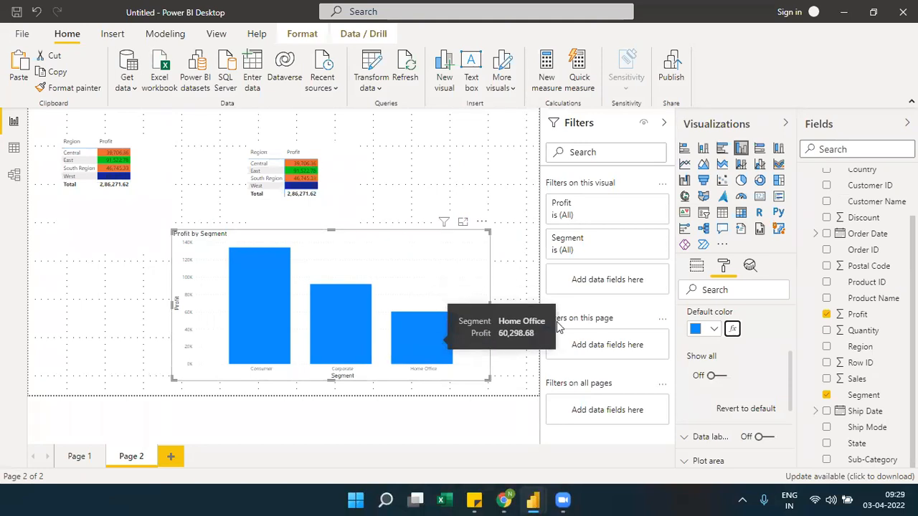
Open conditional formatting for the chart's default color, base it on Sum of Profit, and set the format style to Rules
click(733, 329)
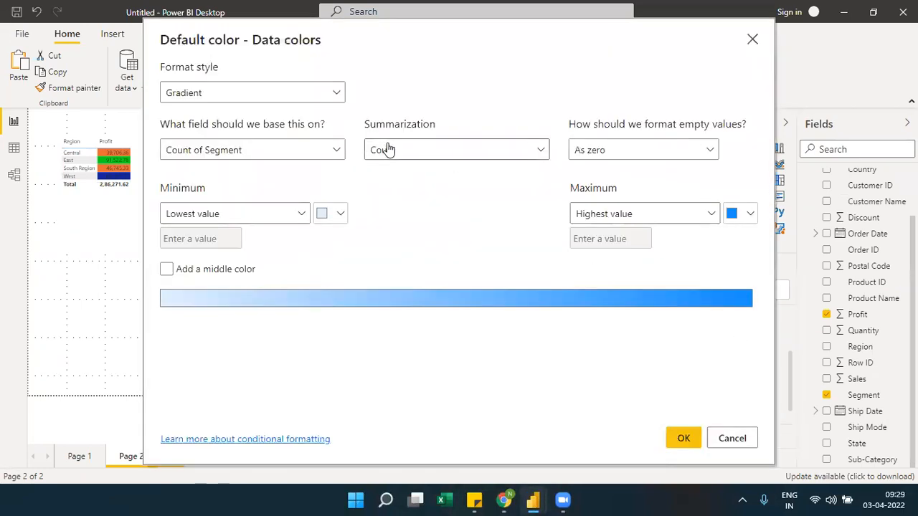
click(324, 148)
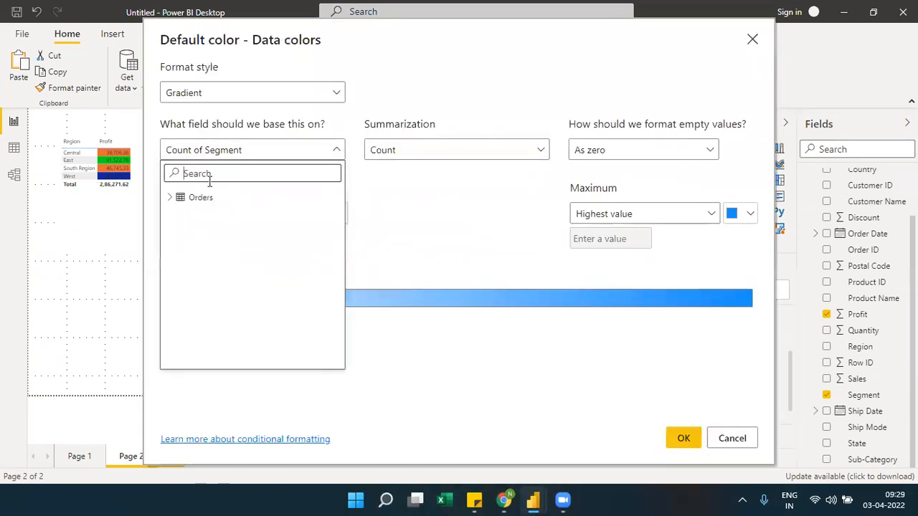
click(172, 198)
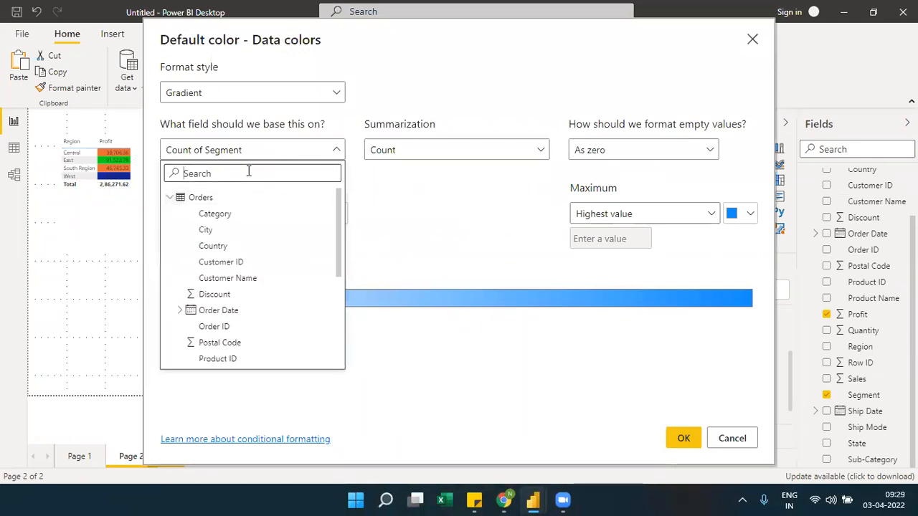
text(prof)
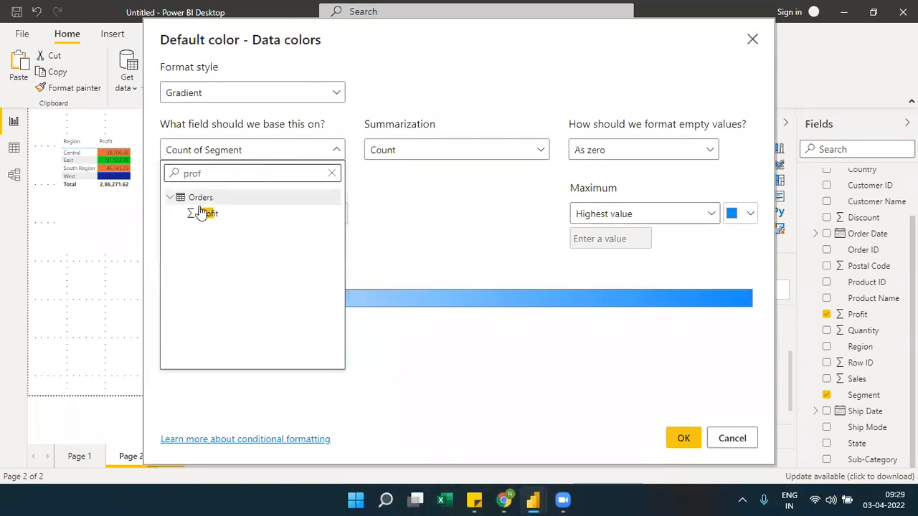
click(201, 213)
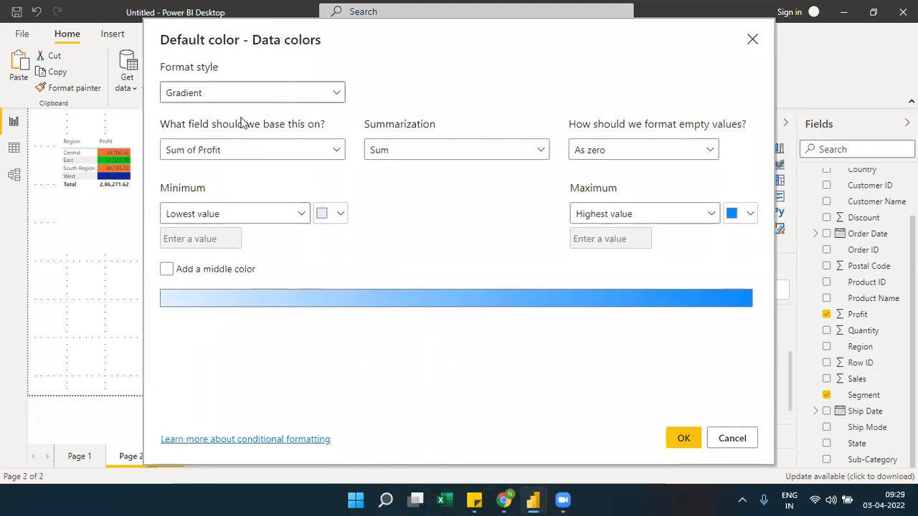
click(336, 94)
click(337, 95)
click(337, 95)
click(209, 141)
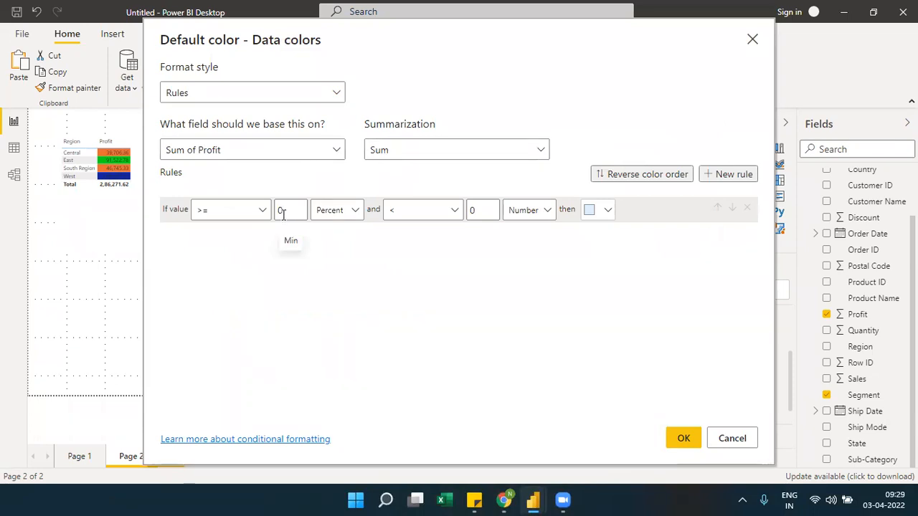
Set the first rule to color values from 0 Percent to below 61000 Number pink
click(475, 214)
key(BackSpace)
text(61000)
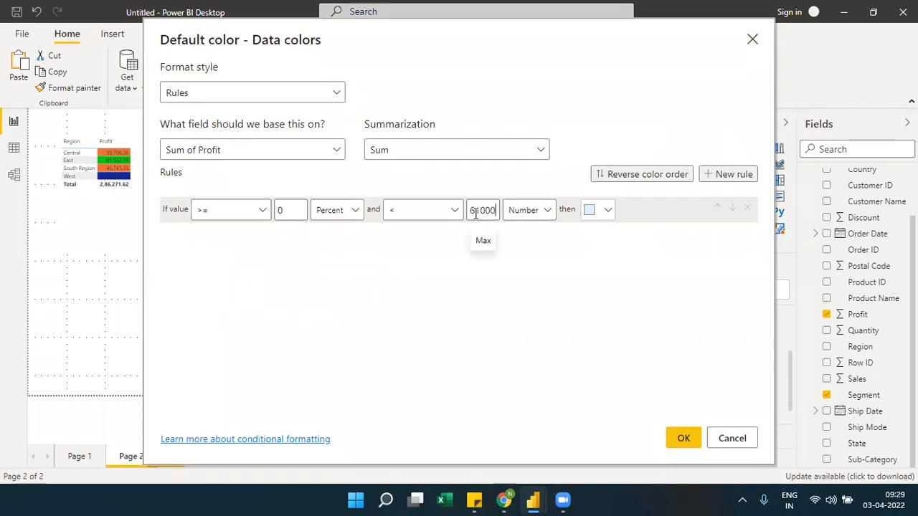
click(601, 210)
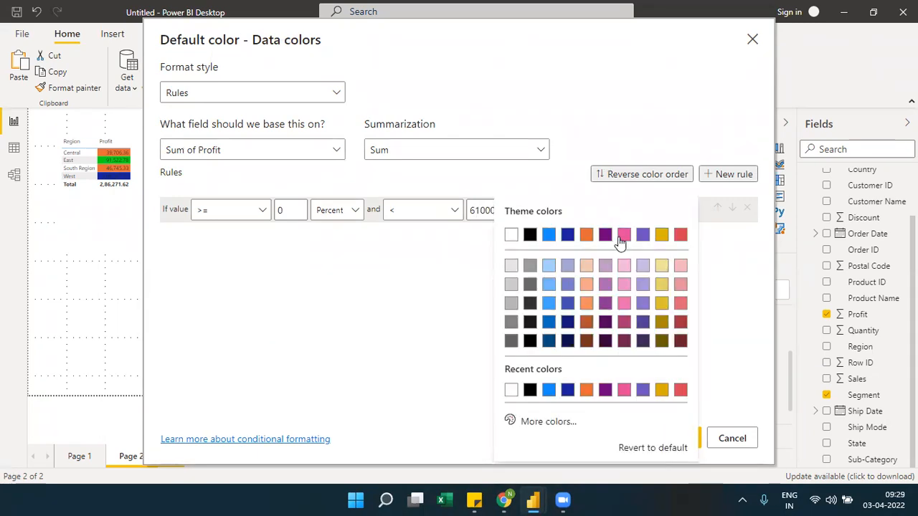
click(624, 235)
Add a second rule coloring values from 61000 to below 100000, both as Number, red, and apply the rules to the chart
click(732, 179)
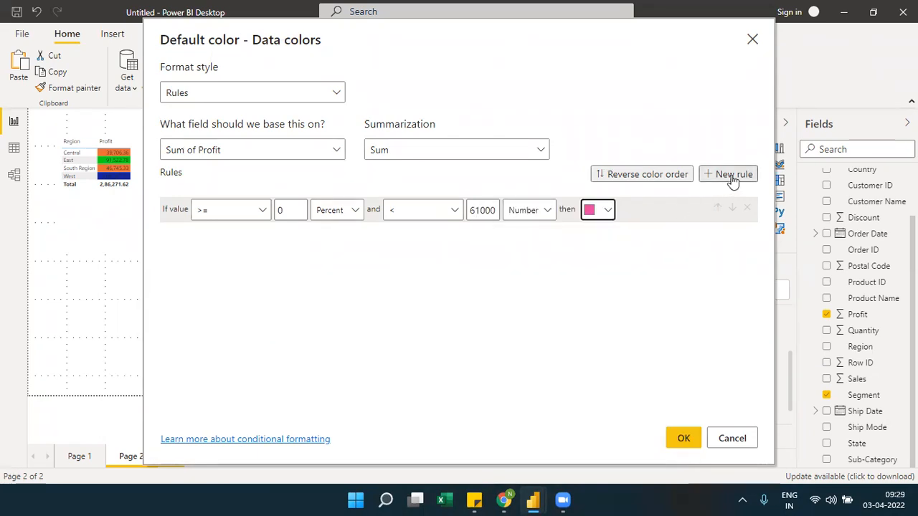
click(290, 235)
key(BackSpace)
text(61)
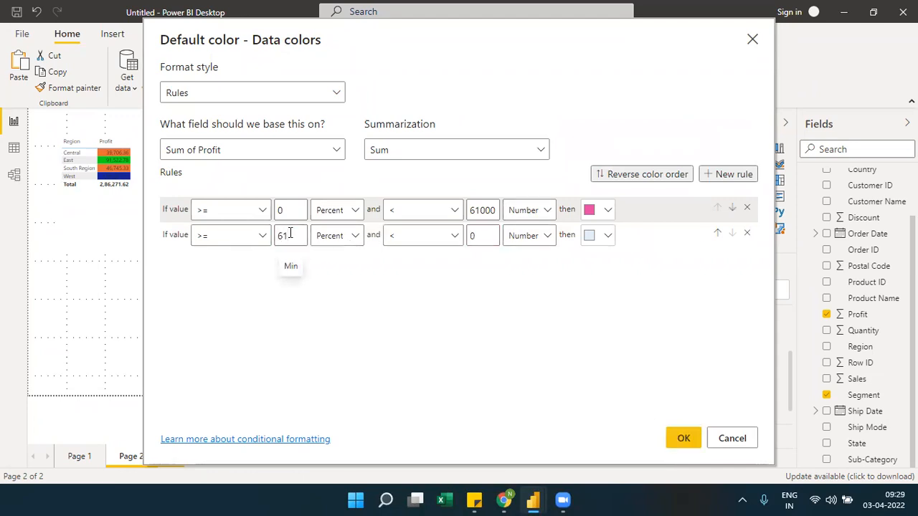
text(000)
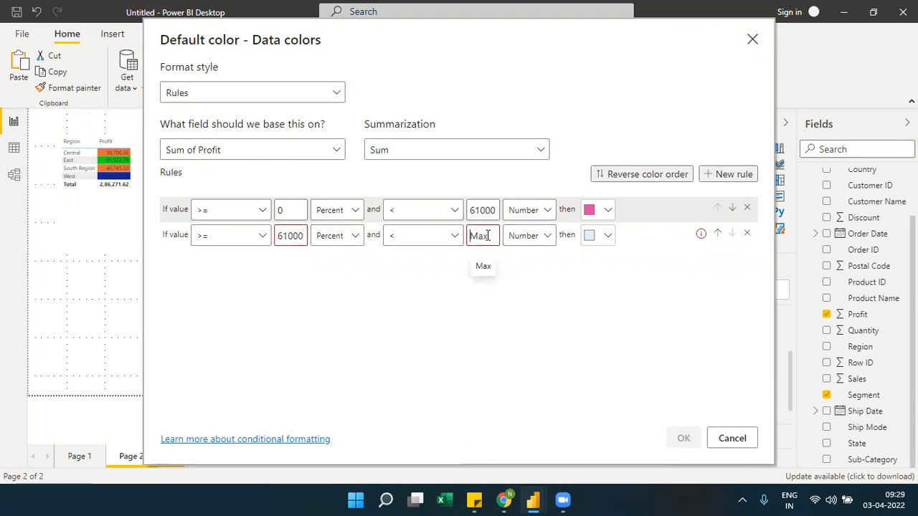
text(100000)
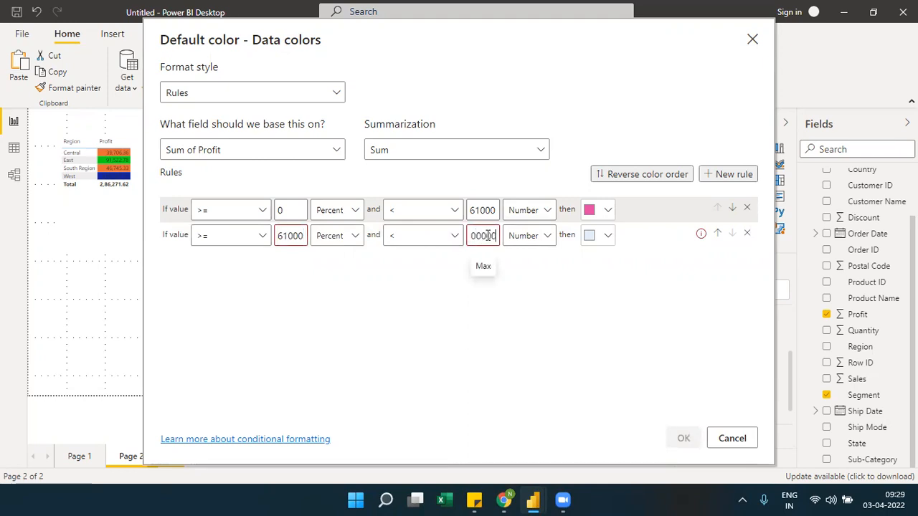
click(605, 236)
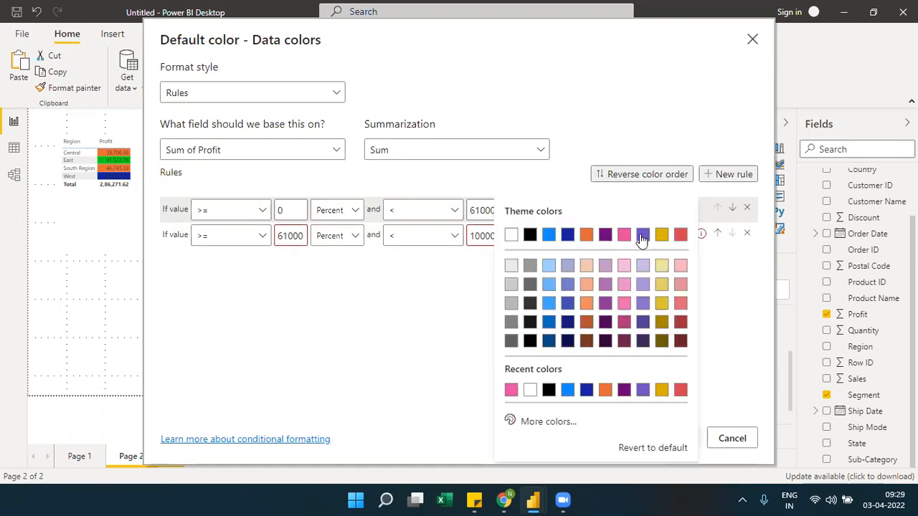
click(679, 234)
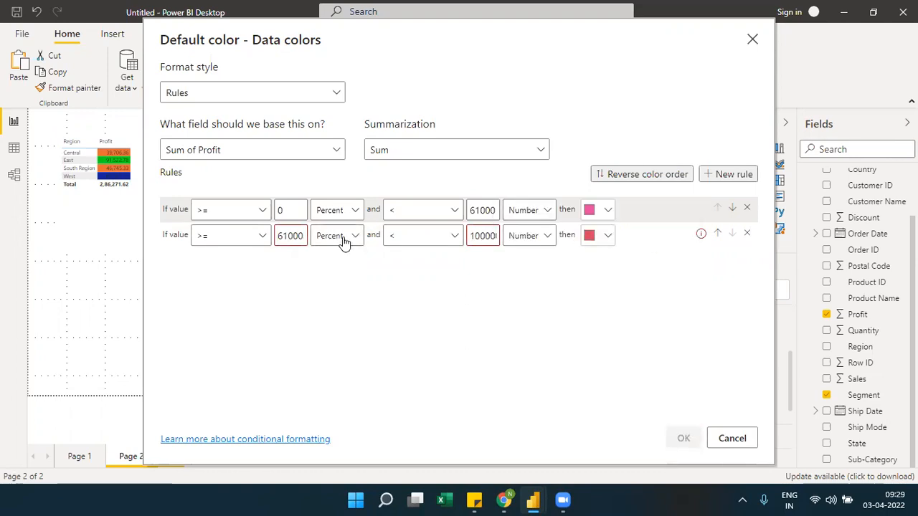
click(343, 240)
click(331, 257)
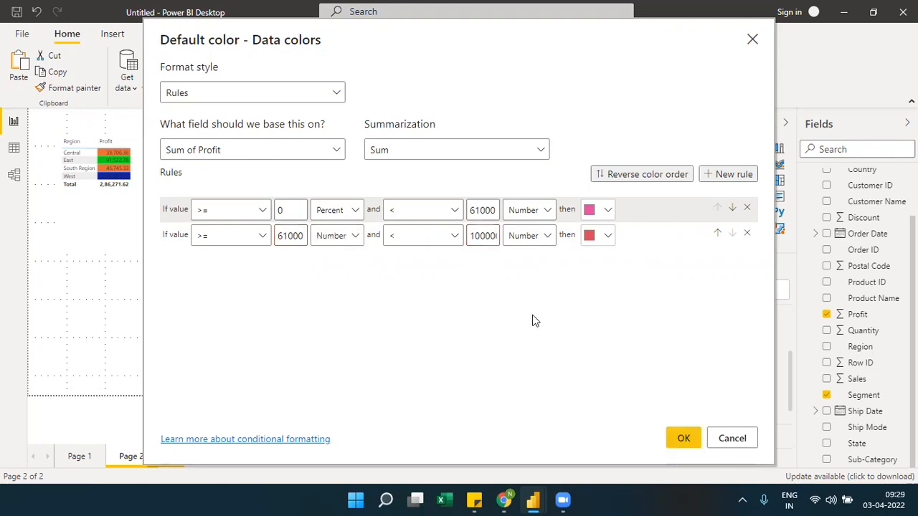
click(689, 438)
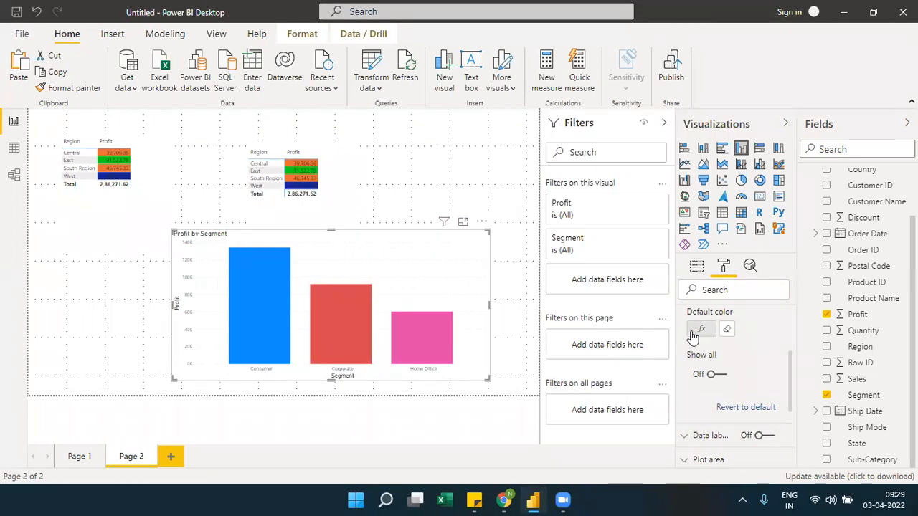
Examine the column chart's data color settings for the option that clears its conditional formatting
click(333, 175)
mouse_move(302, 215)
mouse_down()
mouse_move(303, 266)
mouse_move(303, 219)
mouse_up()
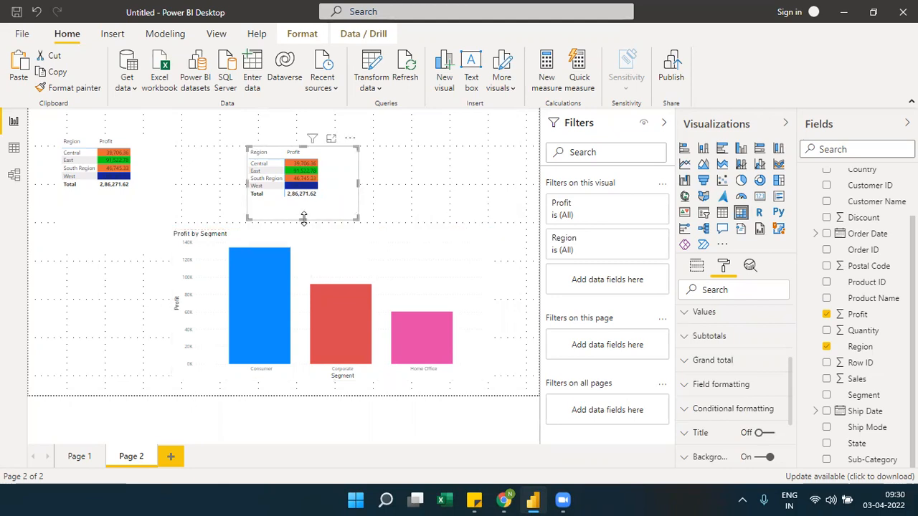
click(433, 256)
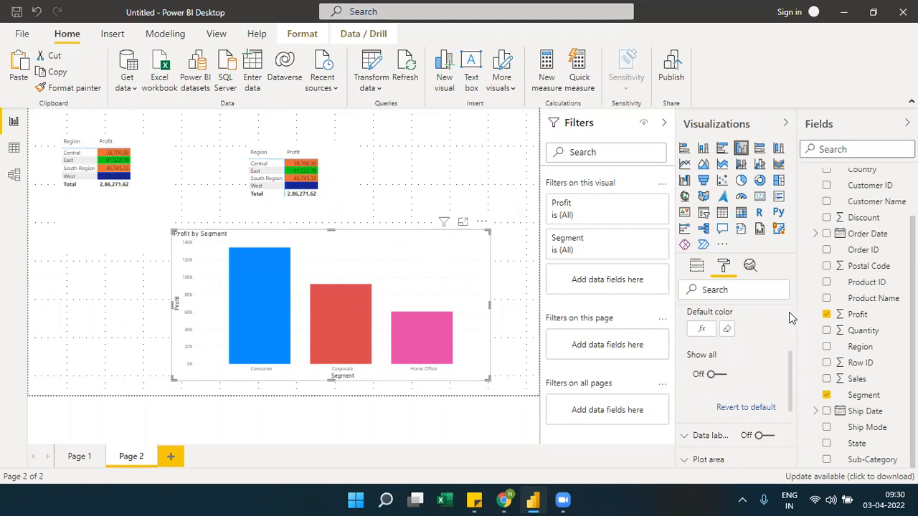
scroll(789, 312, up, 3)
scroll(790, 333, down, 1)
scroll(790, 337, down, 1)
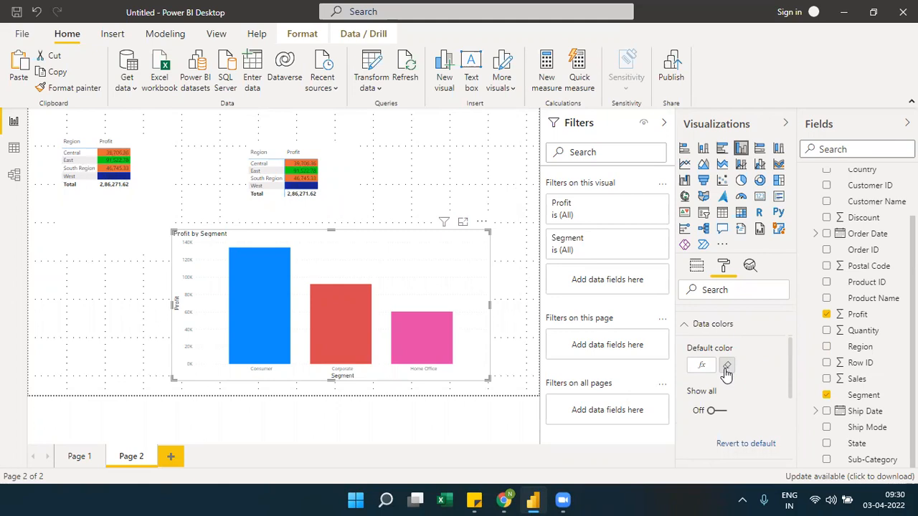
Remove the background color conditional formatting from the Profit values in the matrix
click(356, 176)
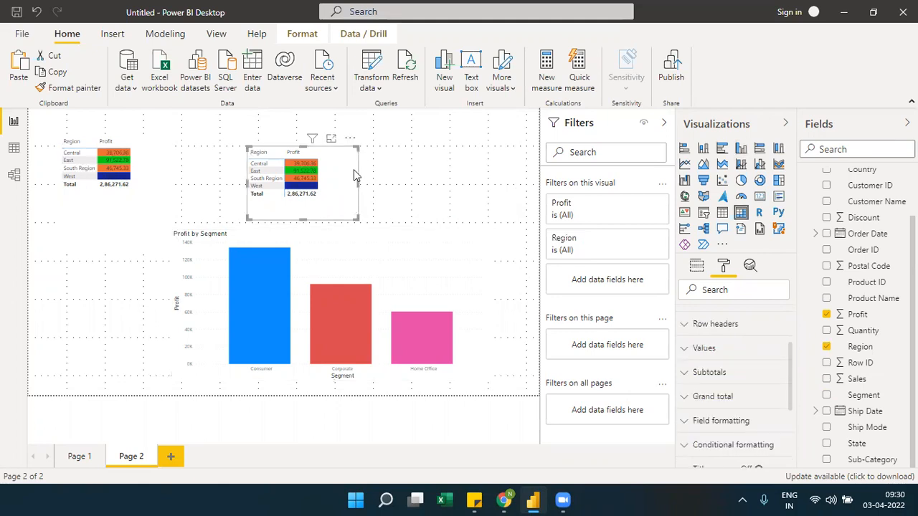
click(690, 268)
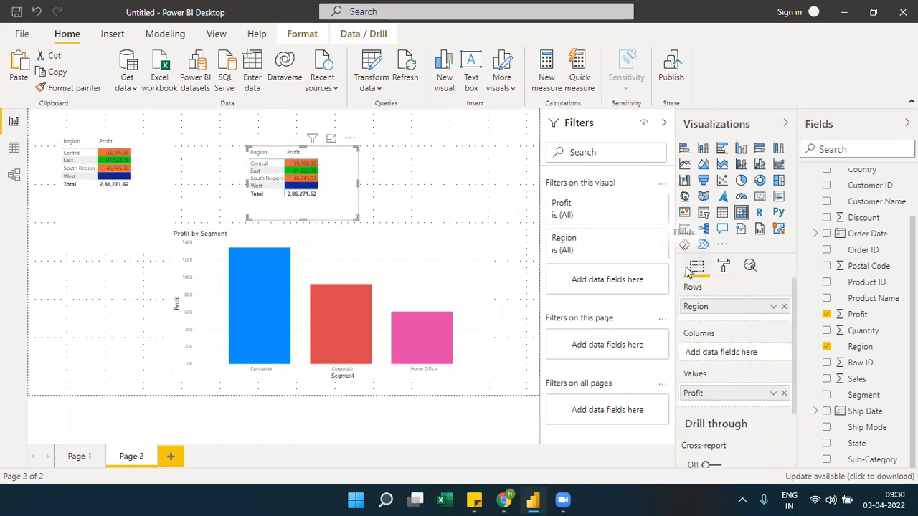
click(774, 394)
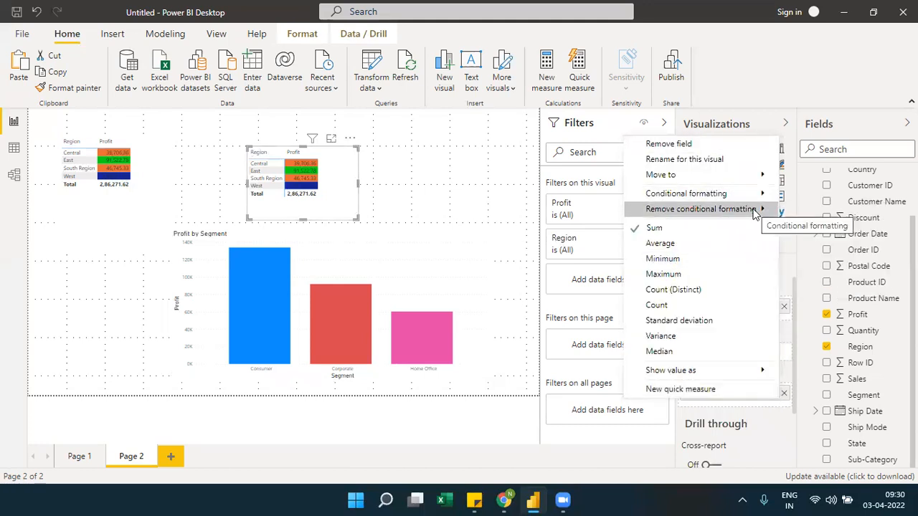
mouse_move(754, 214)
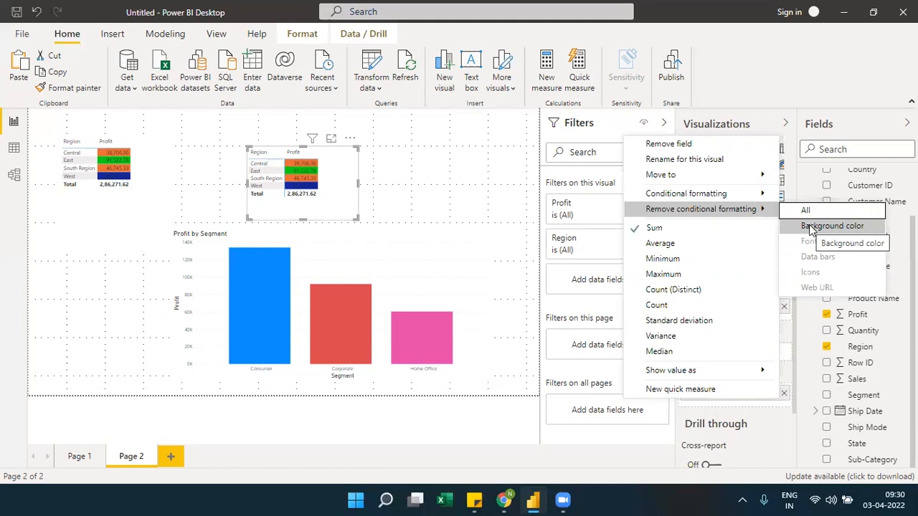
click(811, 226)
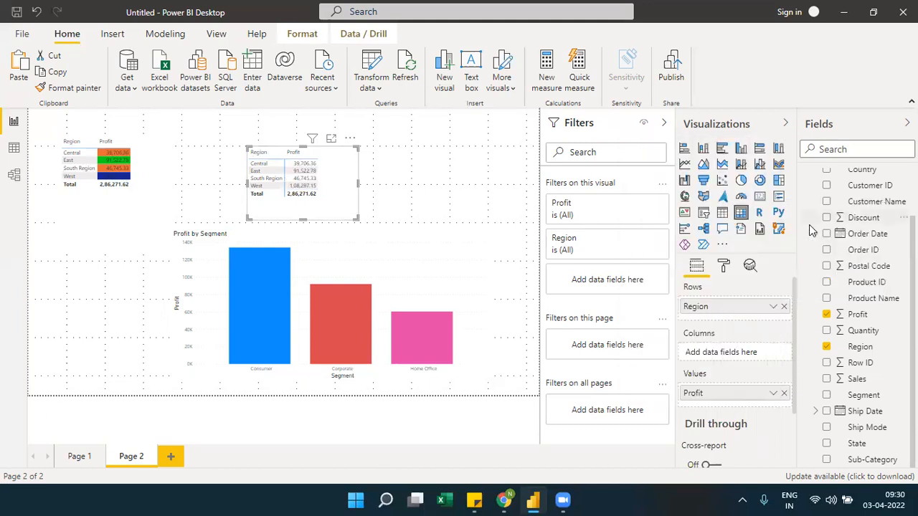
Collapse the Filters pane, review the formatted visuals on Page 1, and return to Page 2
click(566, 127)
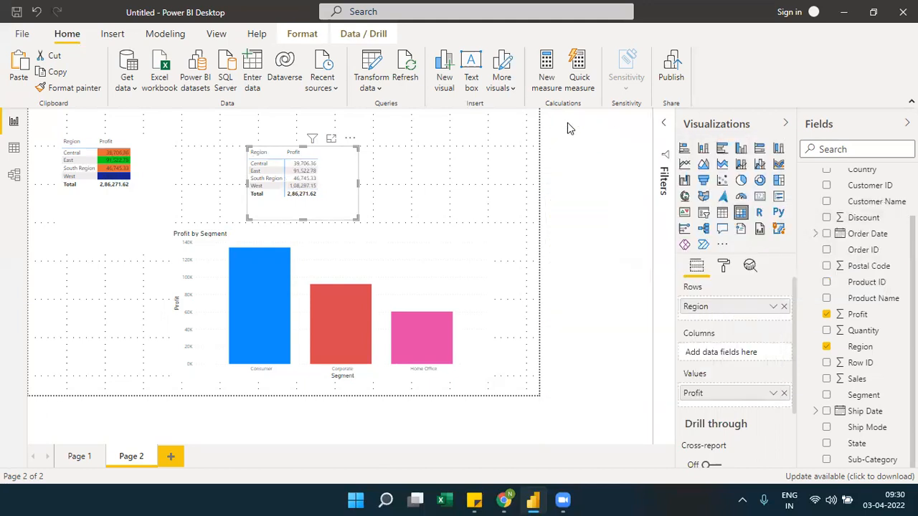
click(78, 456)
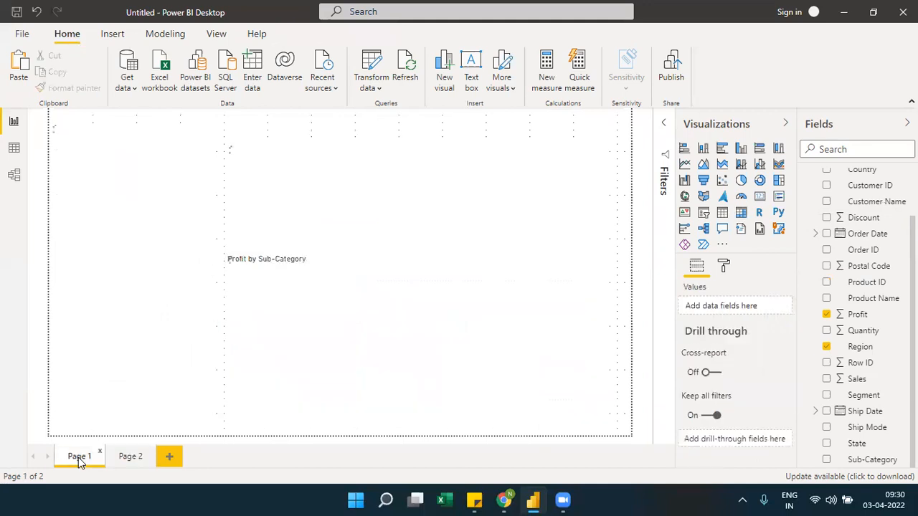
click(130, 459)
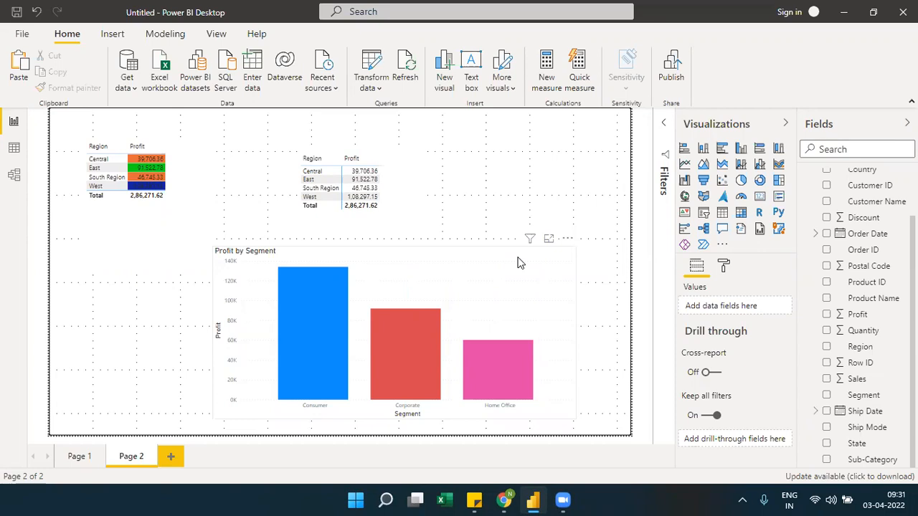
click(407, 181)
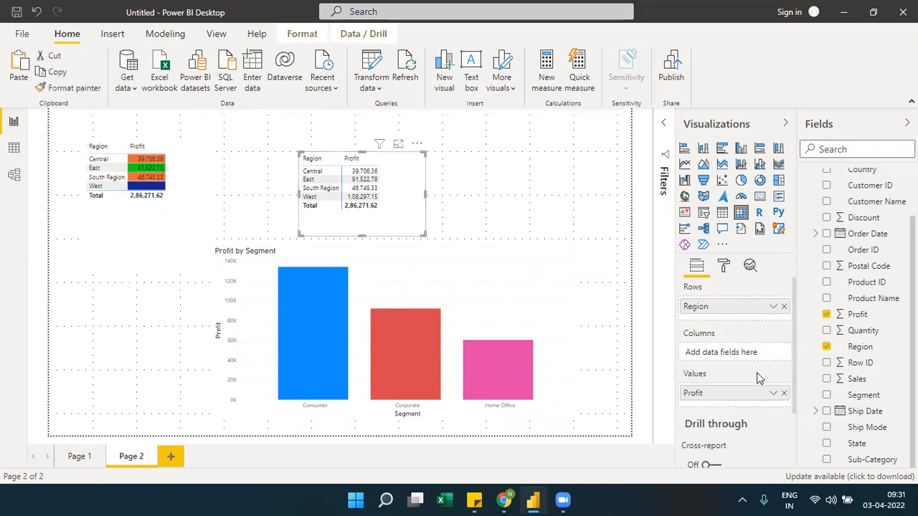
click(771, 393)
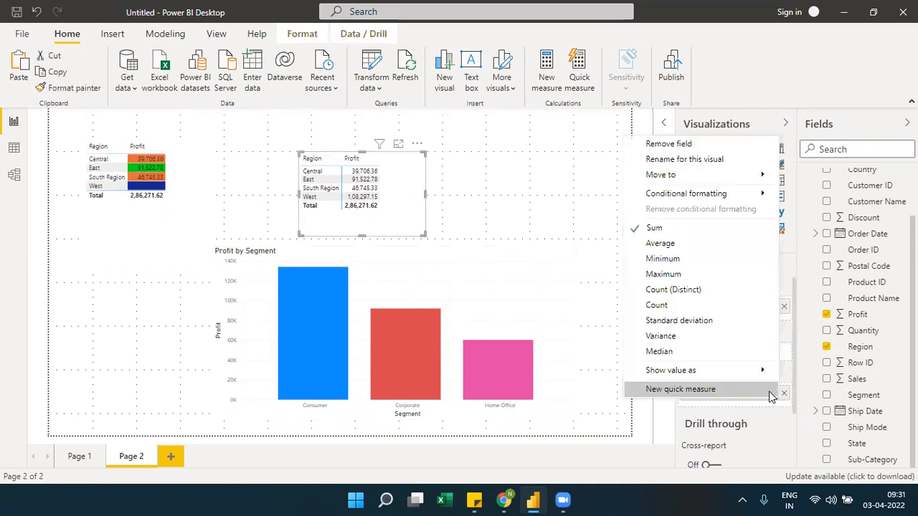
mouse_move(746, 195)
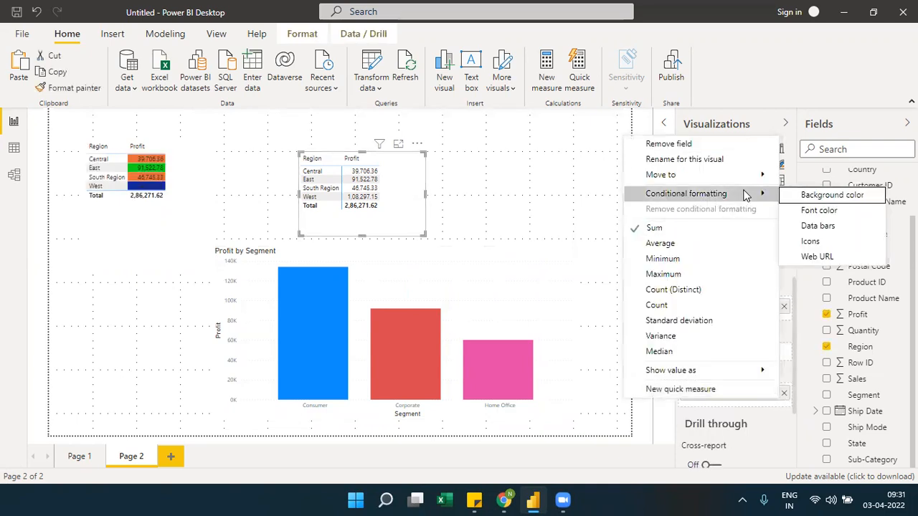
click(800, 195)
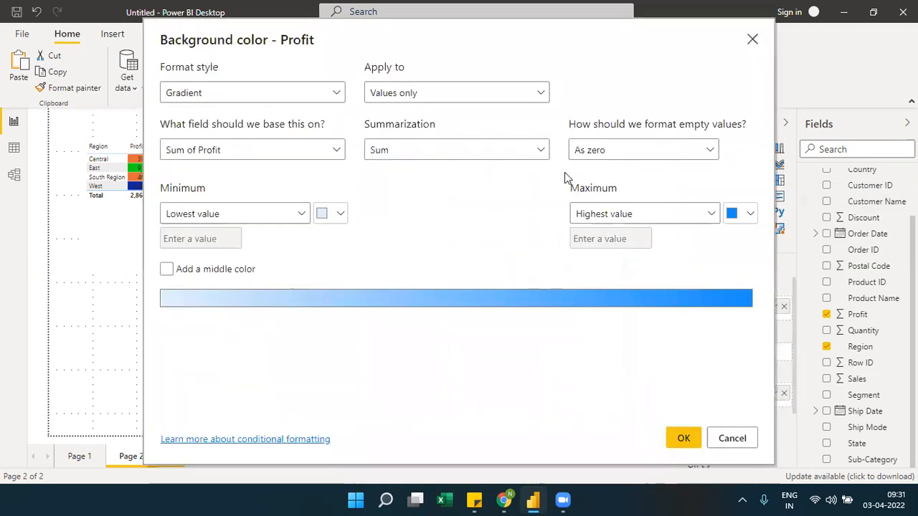
click(328, 94)
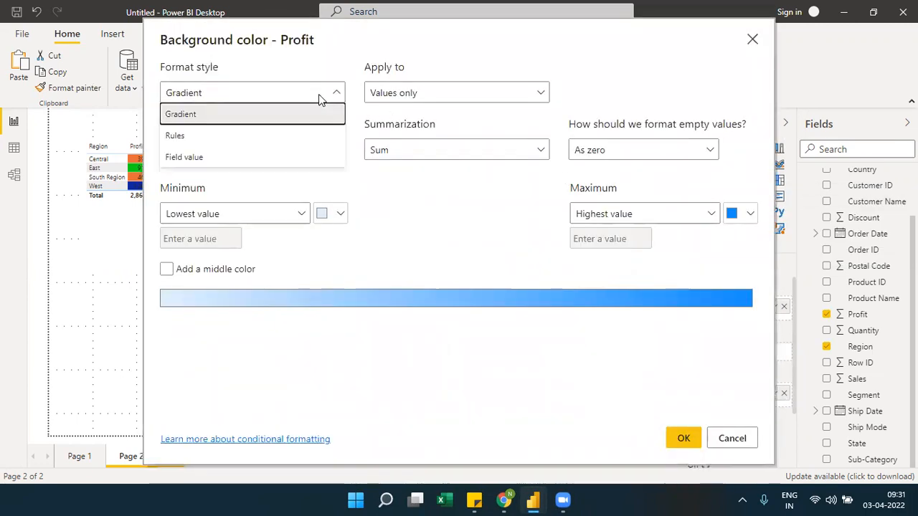
click(195, 135)
click(239, 101)
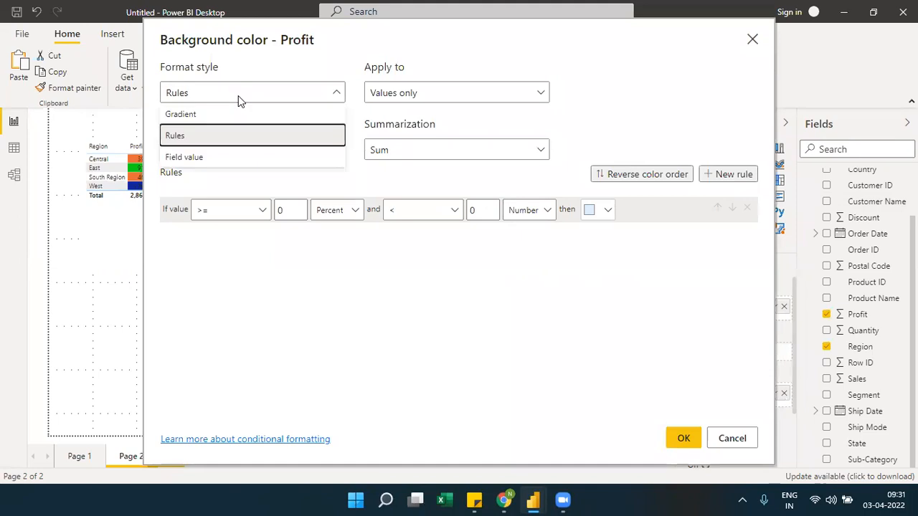
click(203, 158)
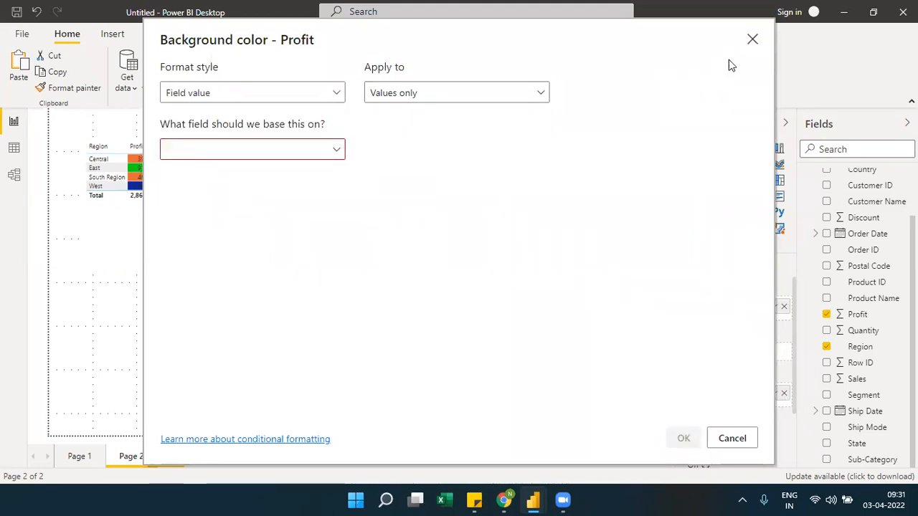
click(751, 39)
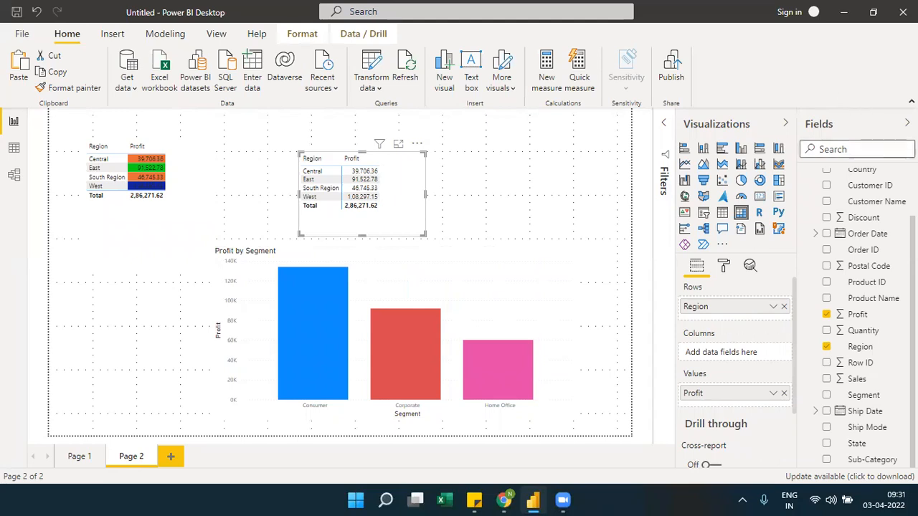
Create a measure in the Orders table and begin its formula with the condition if(sum(Orders[Profit])>50000
scroll(856, 215, up, 2)
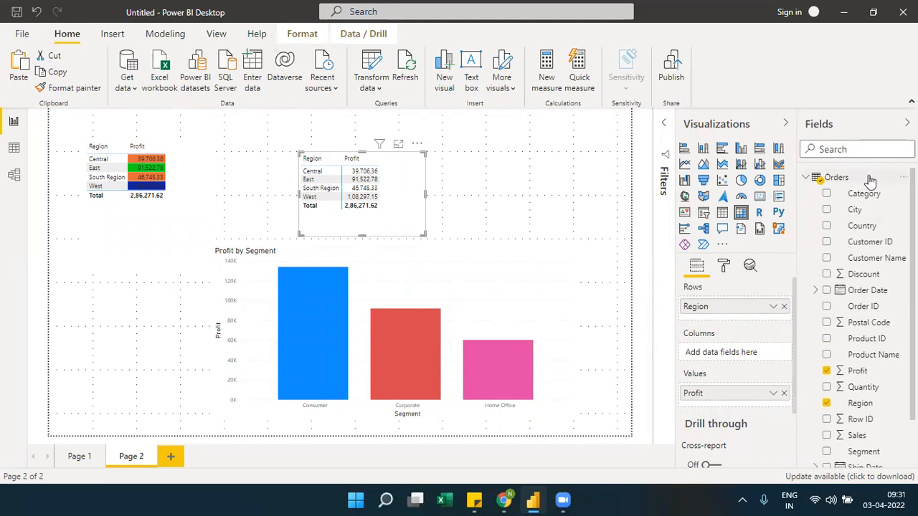
click(904, 177)
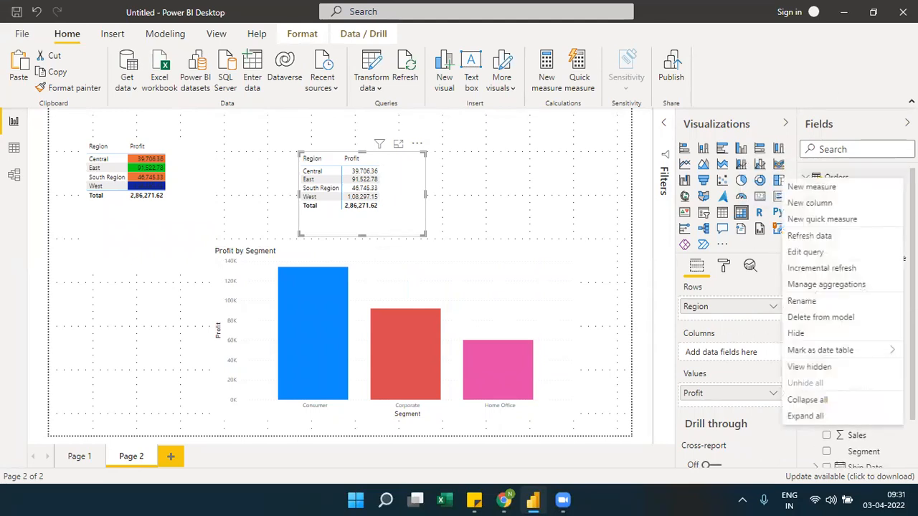
click(831, 195)
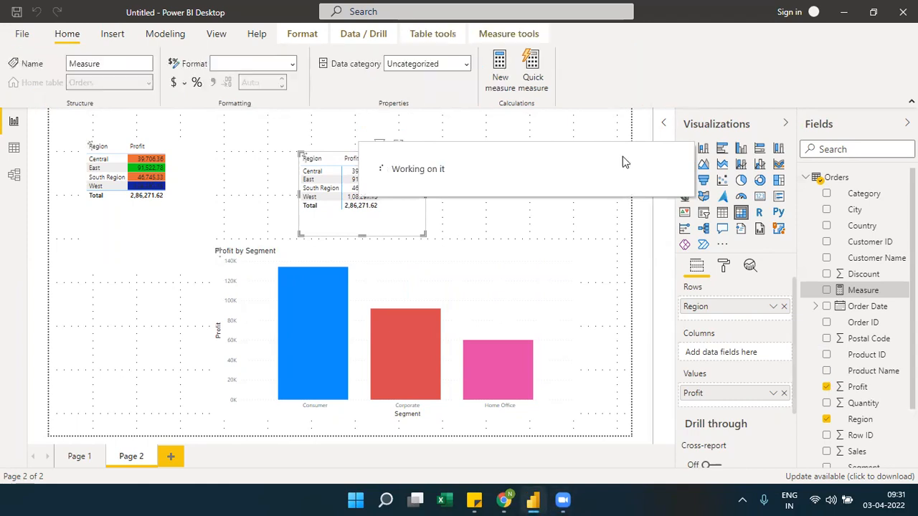
click(438, 112)
text(if(s)
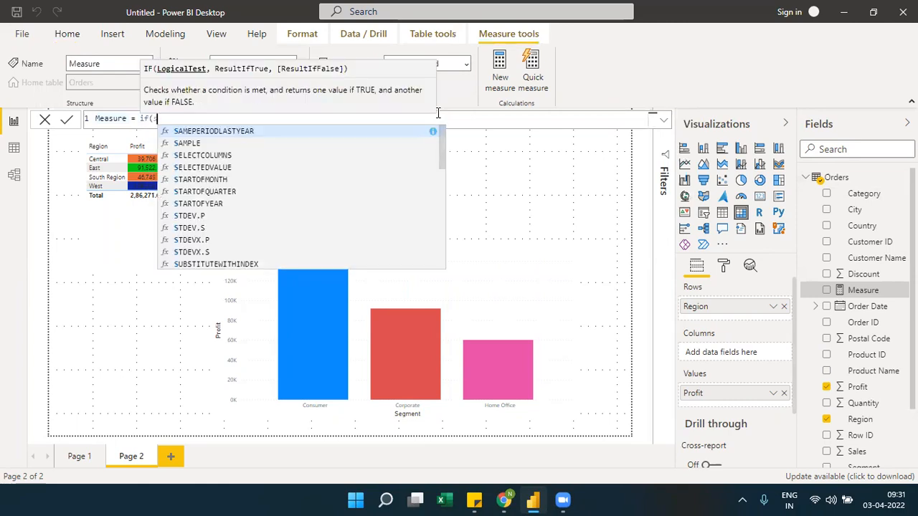
text(um(prod)
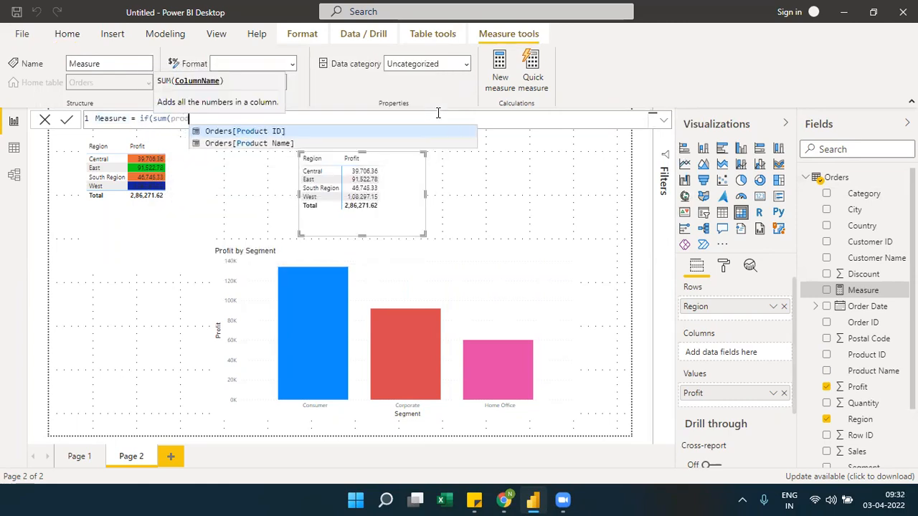
key(BackSpace)
key(Down)
key(Down)
key(Tab)
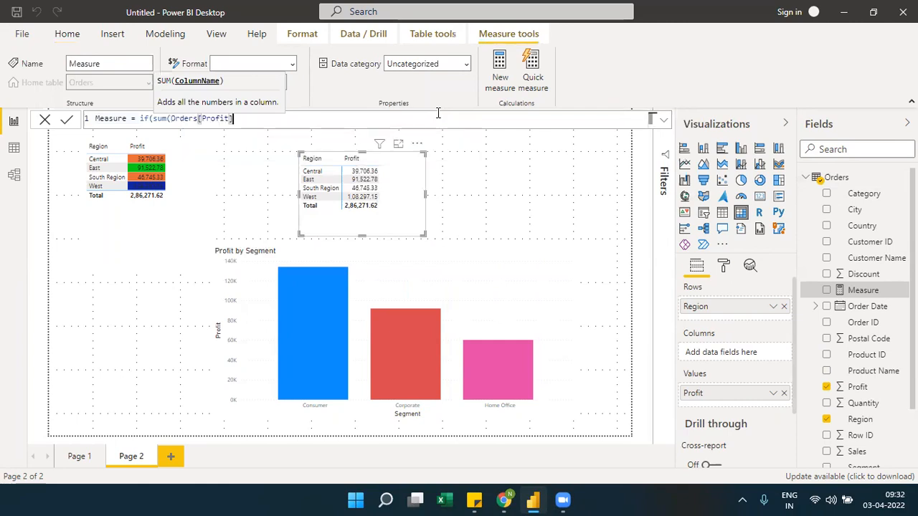
text())
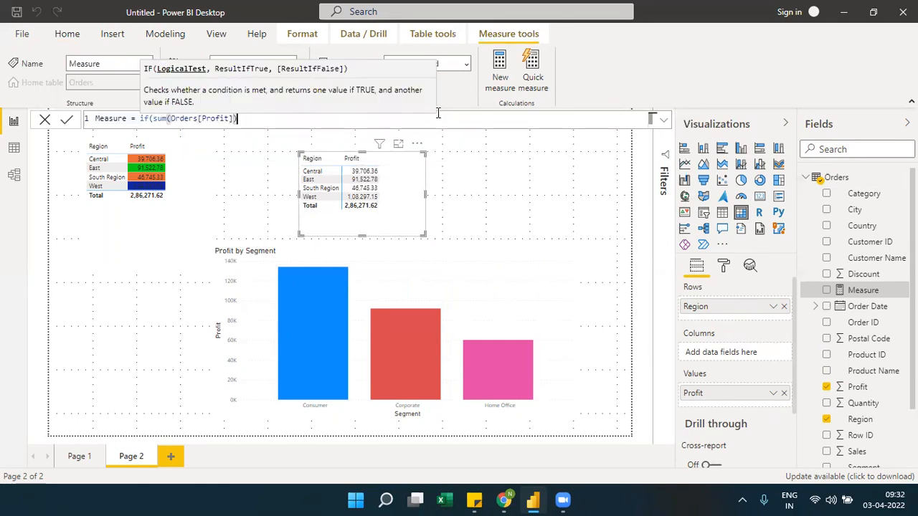
text(>0)
key(BackSpace)
key(BackSpace)
text(50000)
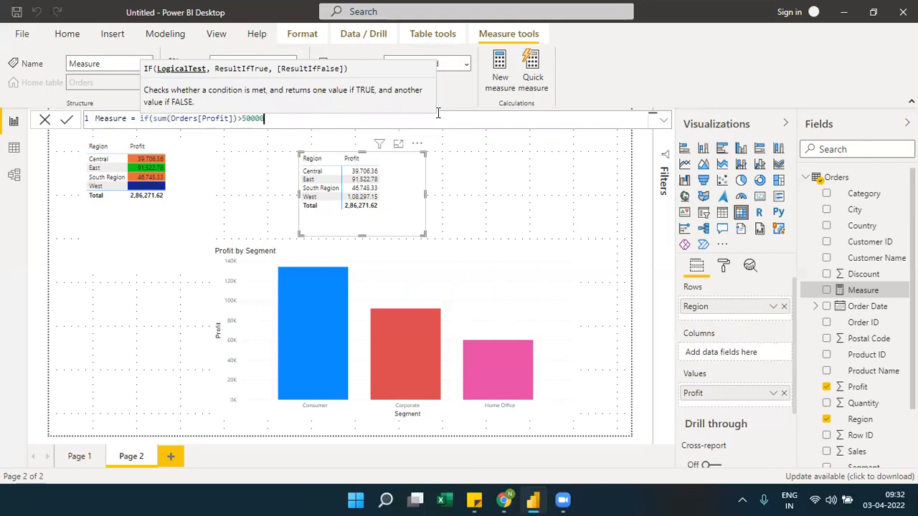
text(,"Red",)
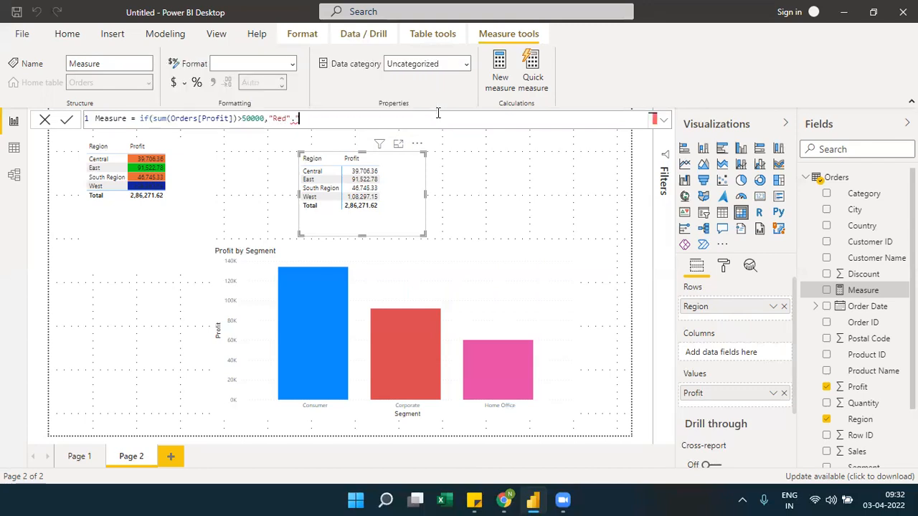
text("Gree)
Complete the measure's IF formula so it returns "Red" when the condition is true and "Green" otherwise
key(BackSpace)
key(BackSpace)
key(BackSpace)
key(BackSpace)
key(BackSpace)
key(BackSpace)
text(,"Green)
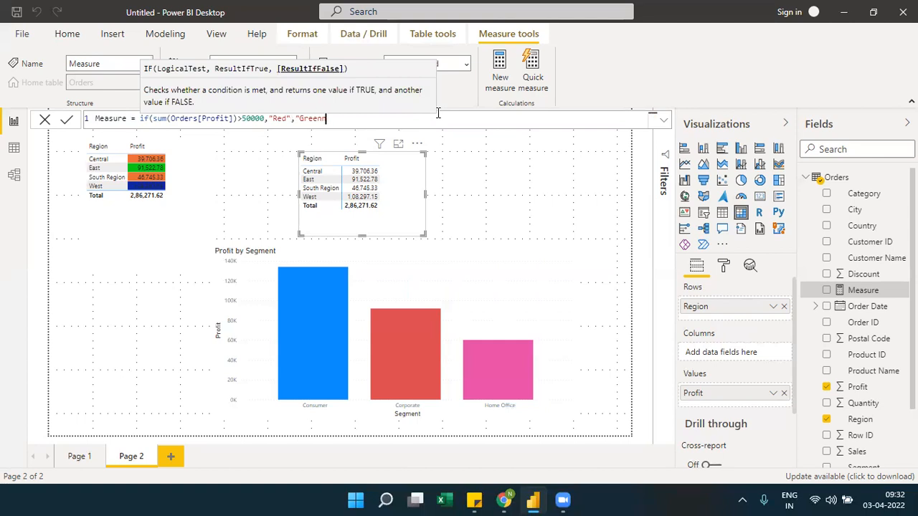
text("))
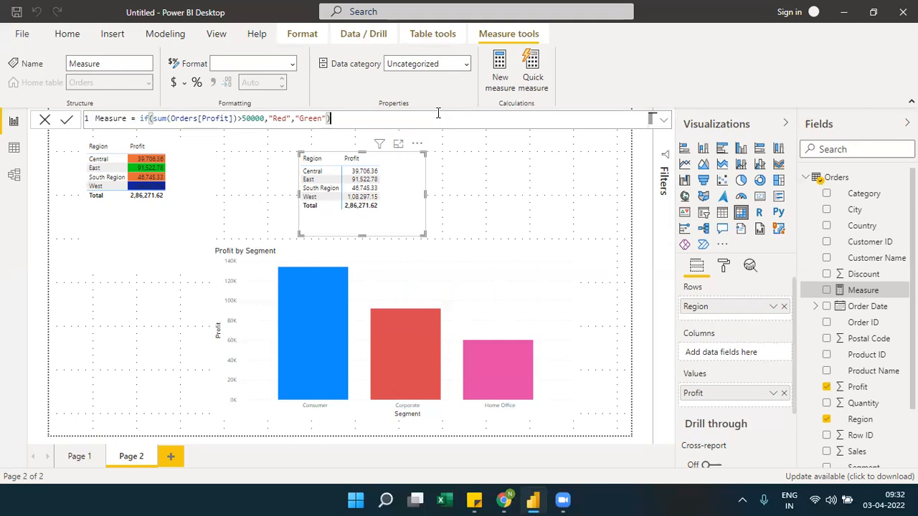
drag(266, 118, 152, 120)
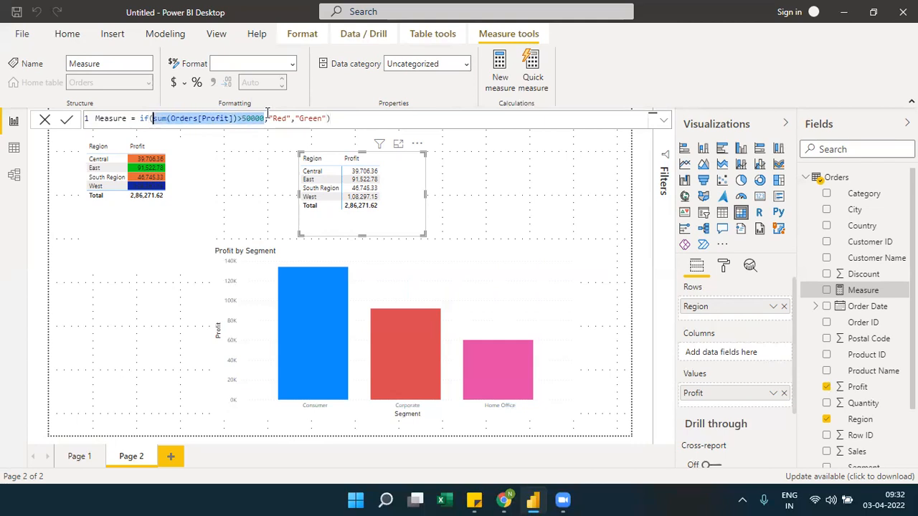
drag(272, 119, 285, 119)
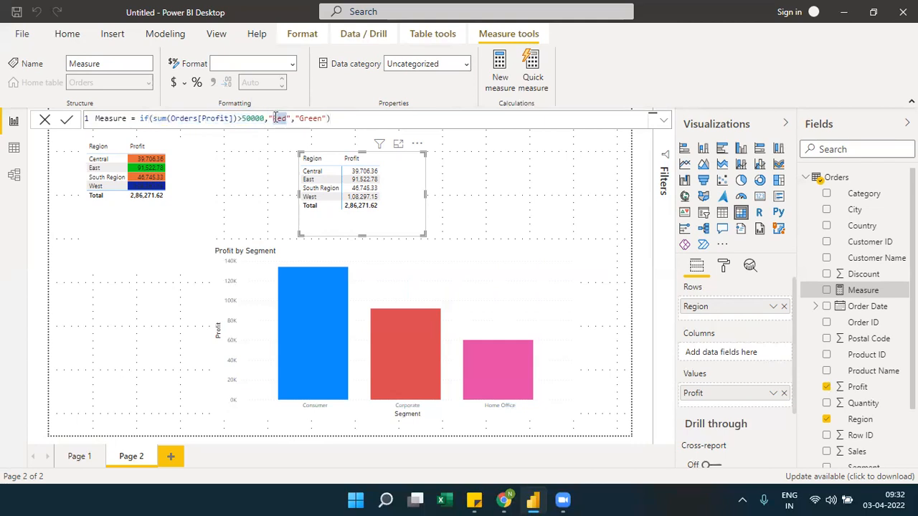
Rename the measure as Fieldcondition in its formula and commit it
double_click(119, 118)
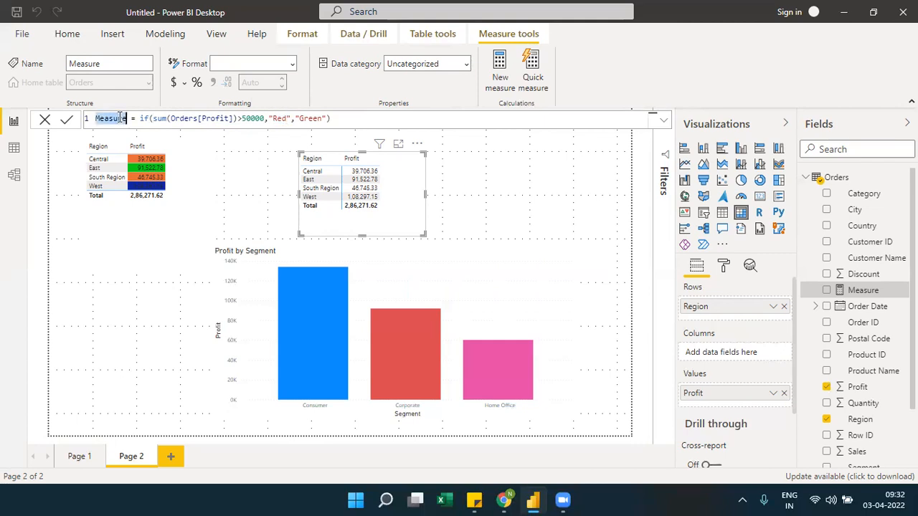
text(Field)
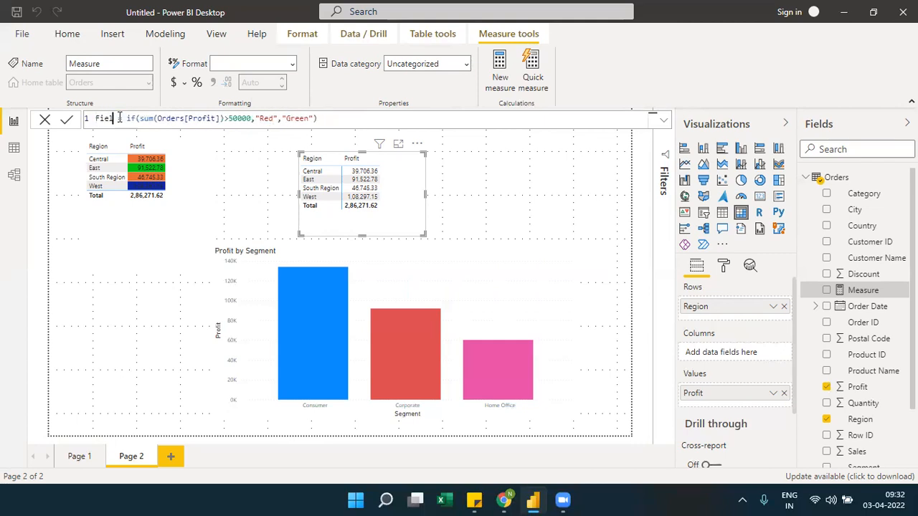
text(Conditi)
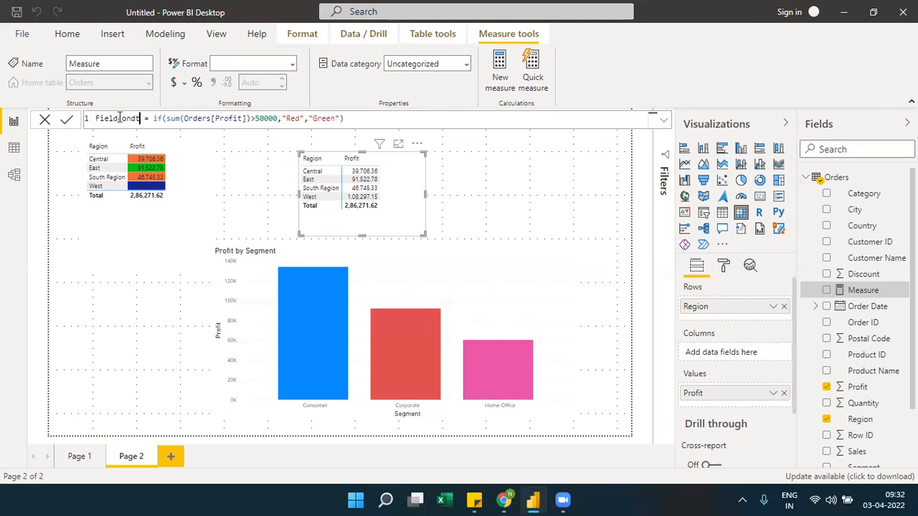
text(on)
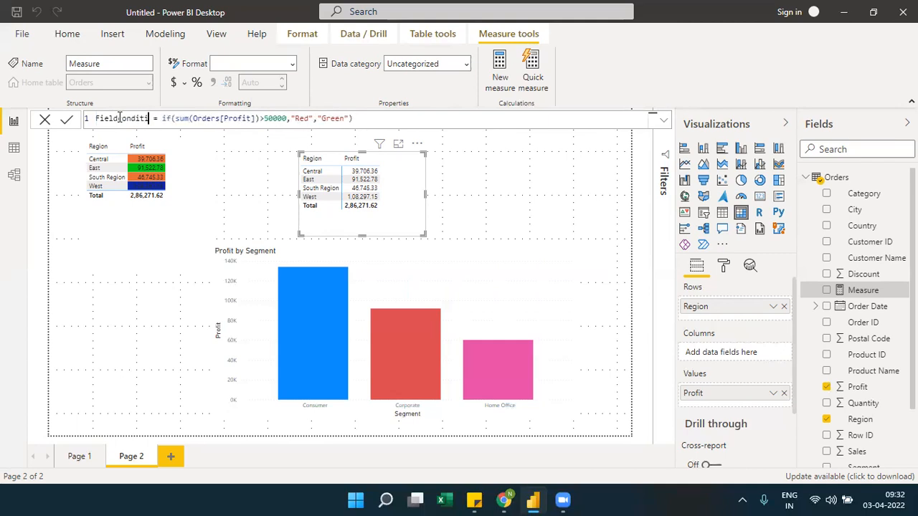
click(67, 121)
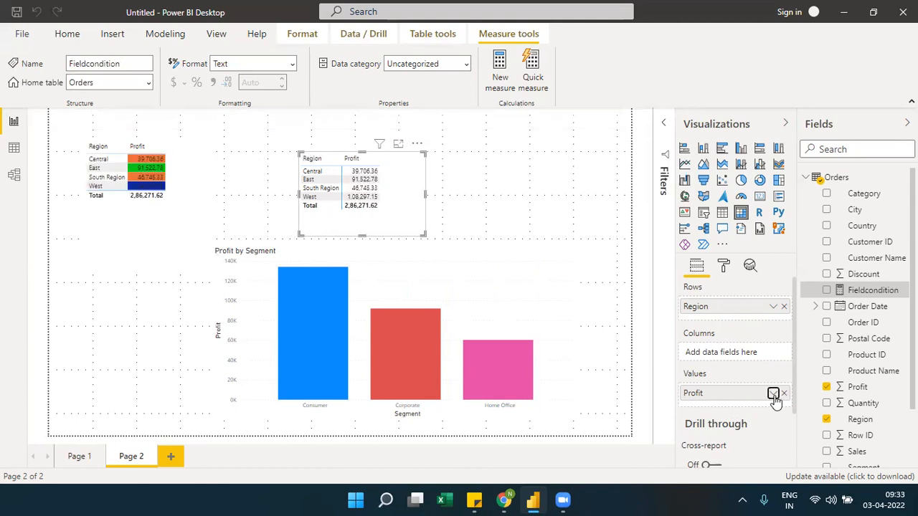
Open background color conditional formatting for the matrix's Profit values and set the format style to Field value
click(772, 393)
mouse_move(762, 198)
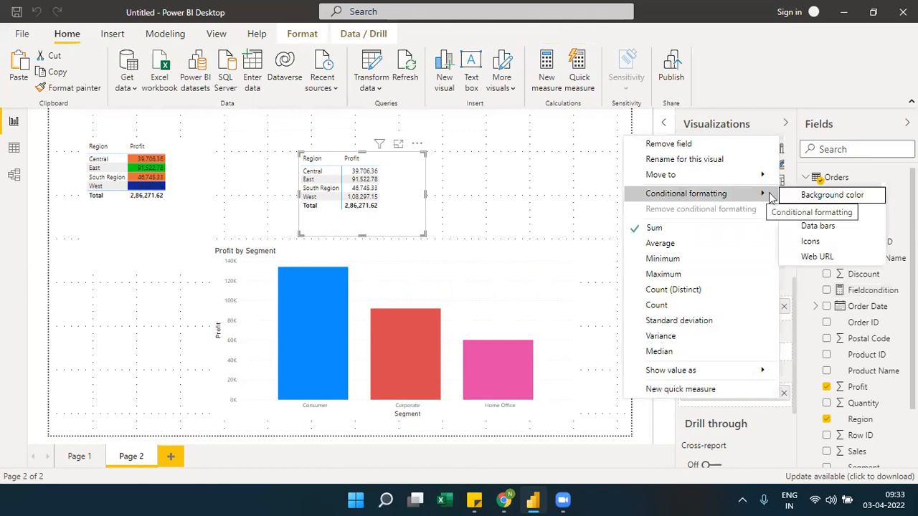
click(804, 198)
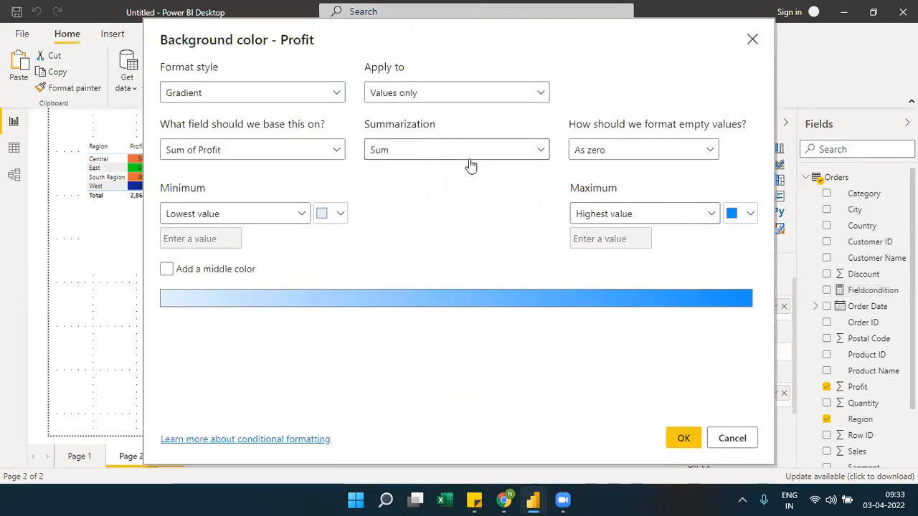
click(341, 95)
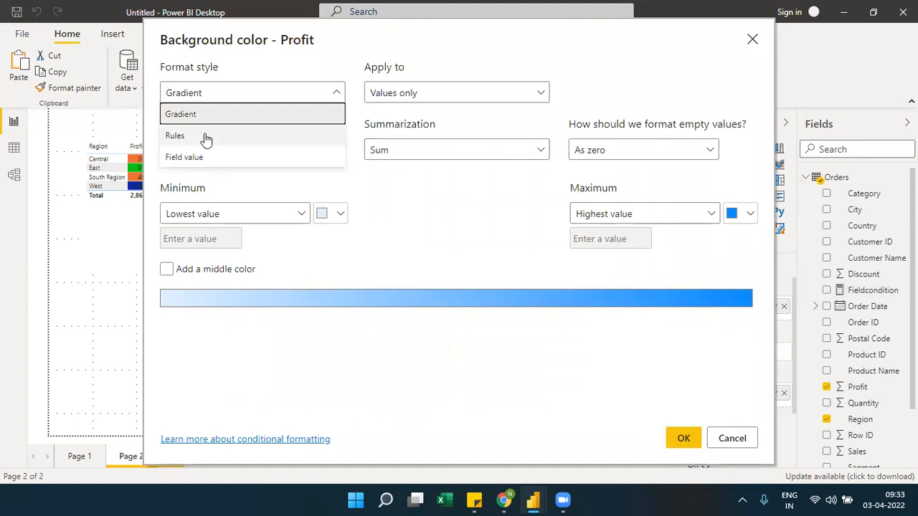
click(205, 136)
click(335, 93)
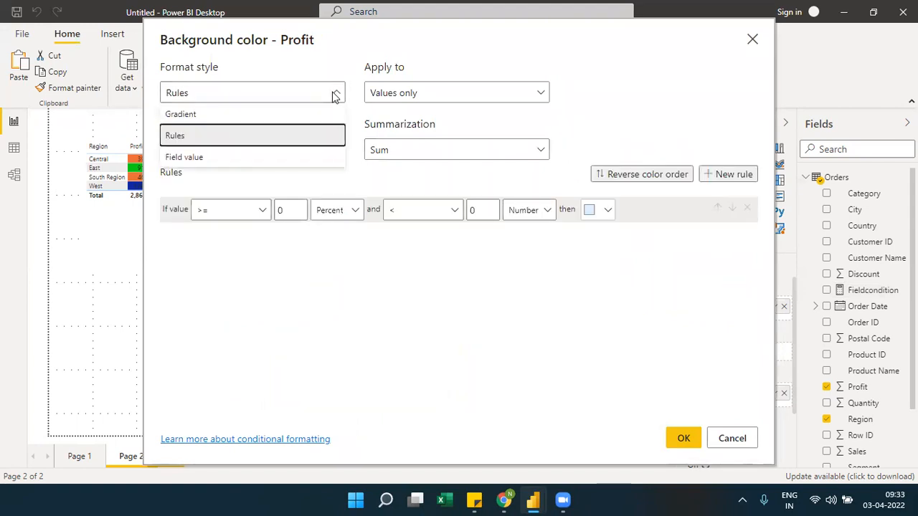
click(172, 158)
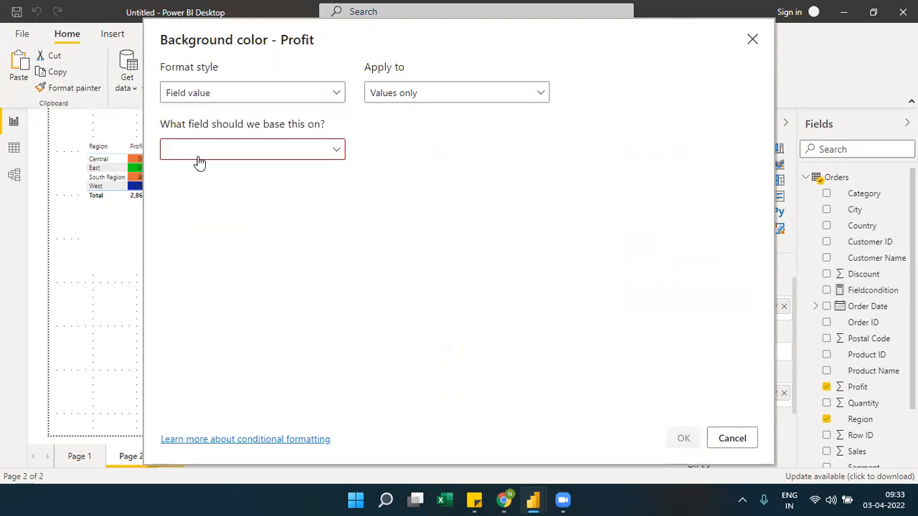
Base the background color on the Fieldcondition measure from the Orders table and apply it to the matrix
click(199, 155)
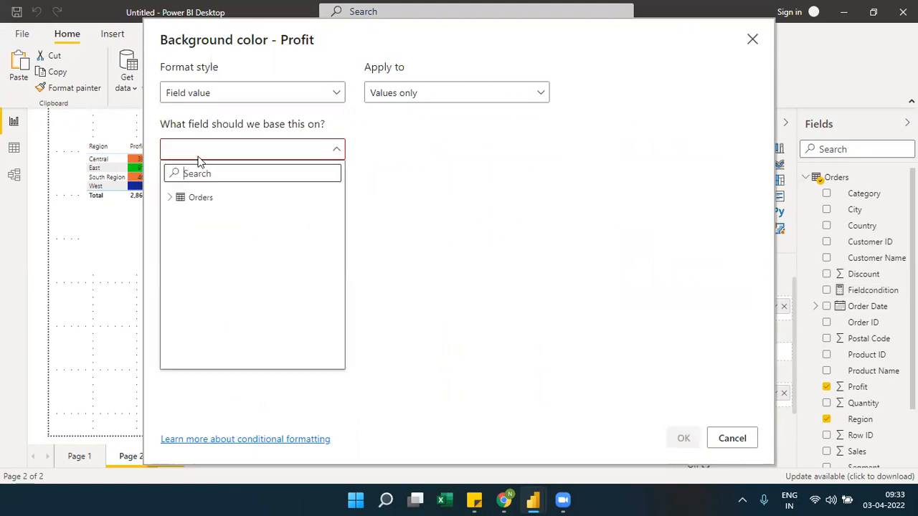
click(170, 201)
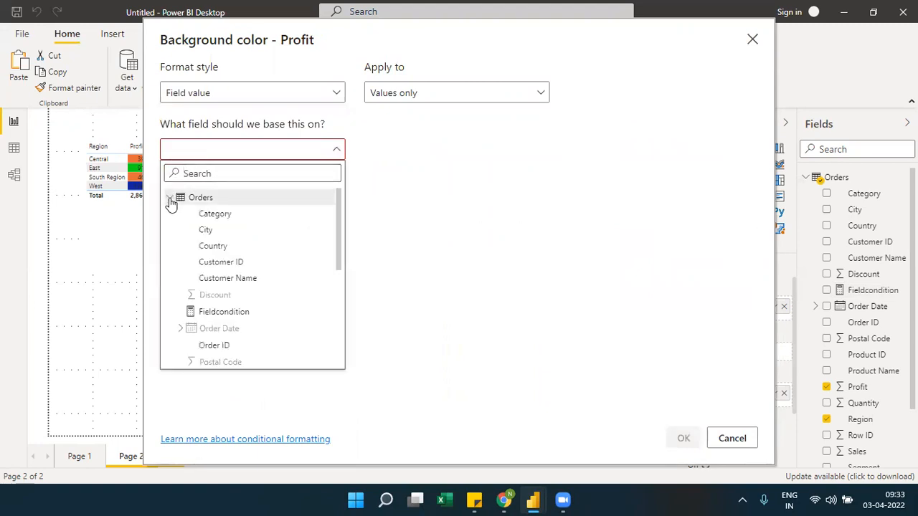
click(240, 316)
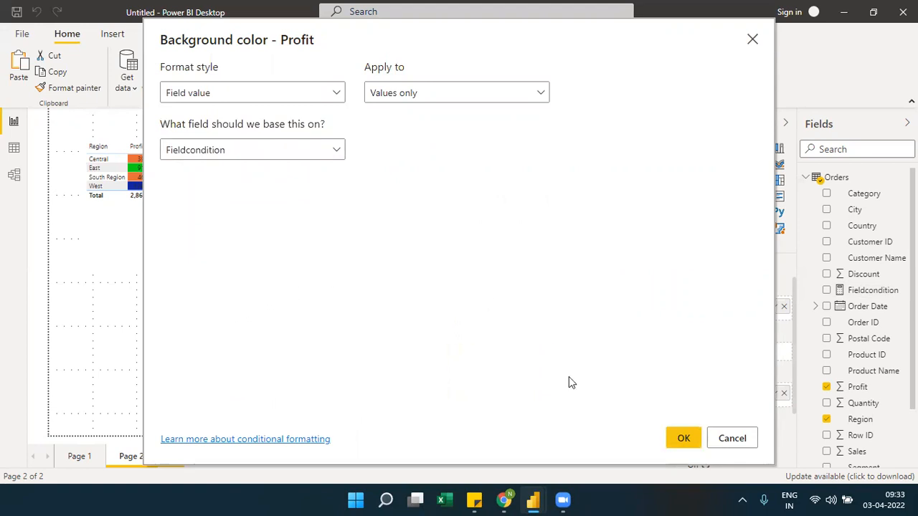
click(682, 440)
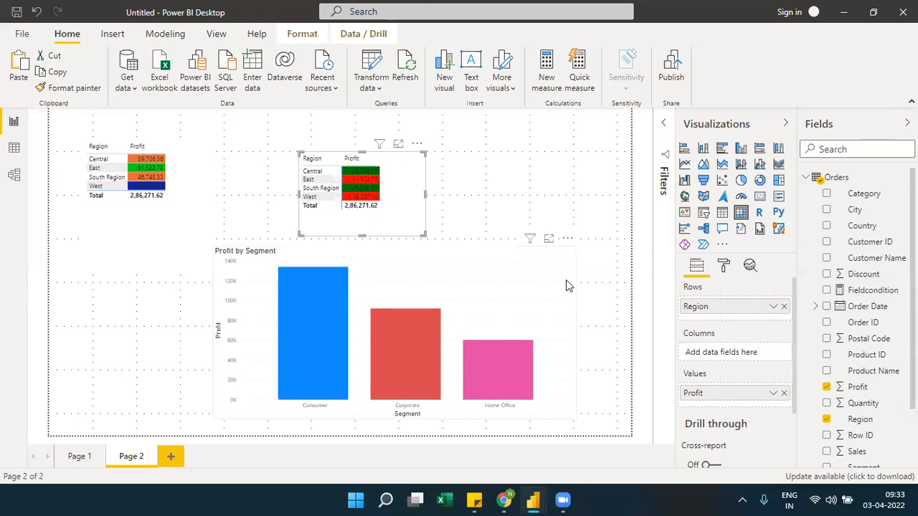
View the formatted matrix in focus mode and return to the report page
click(399, 145)
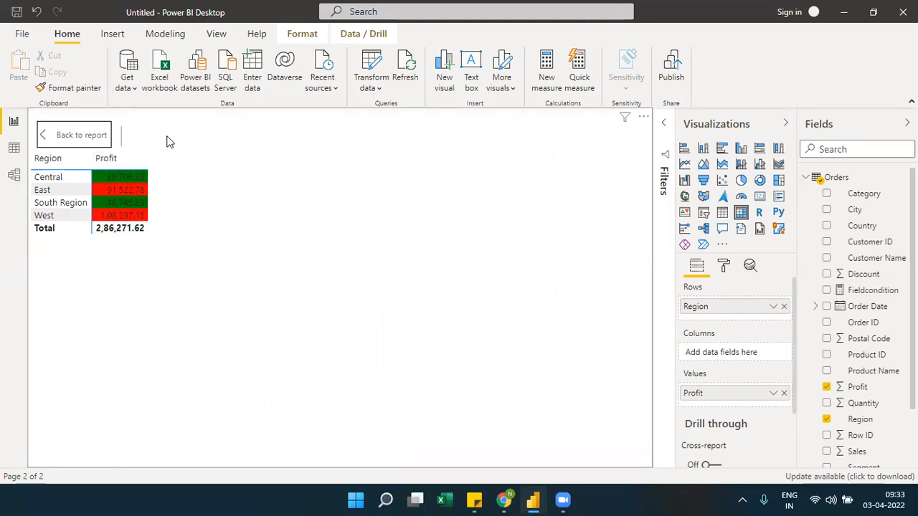
click(96, 134)
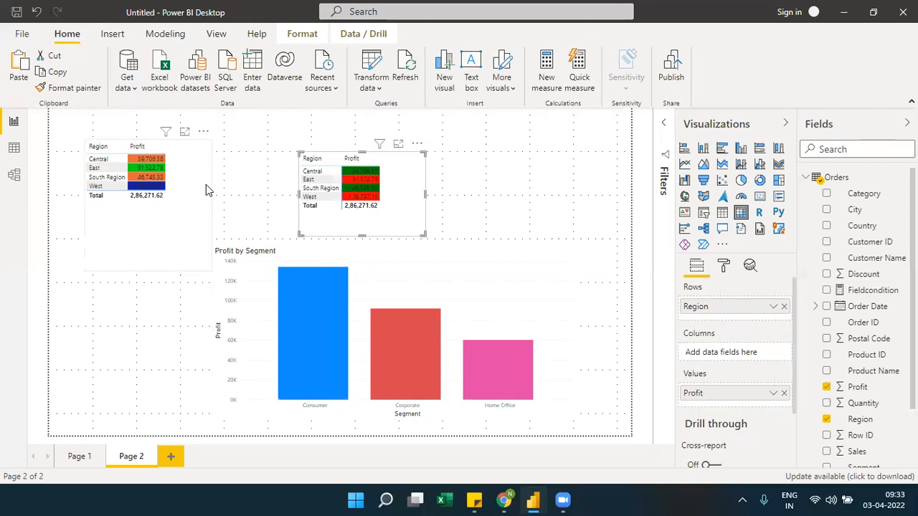
Remove all conditional formatting from the Profit field of the Region and Profit table
click(206, 185)
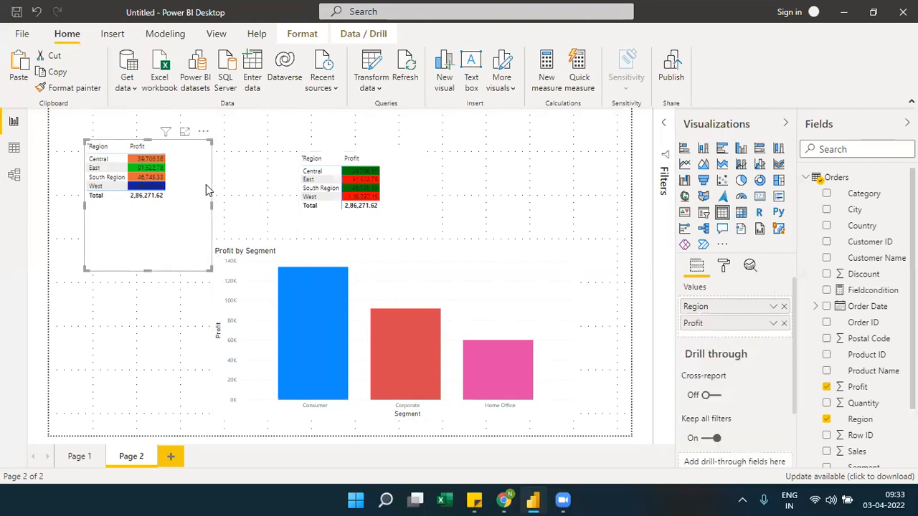
click(773, 323)
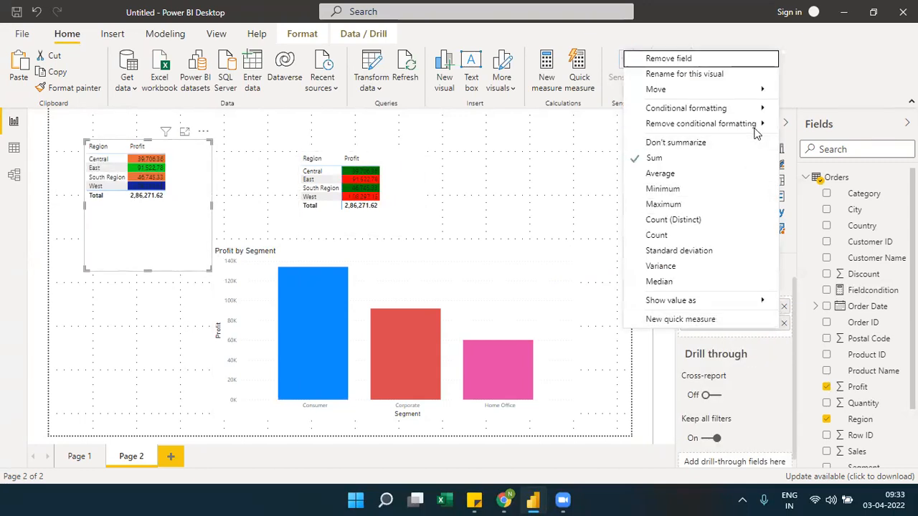
mouse_move(755, 128)
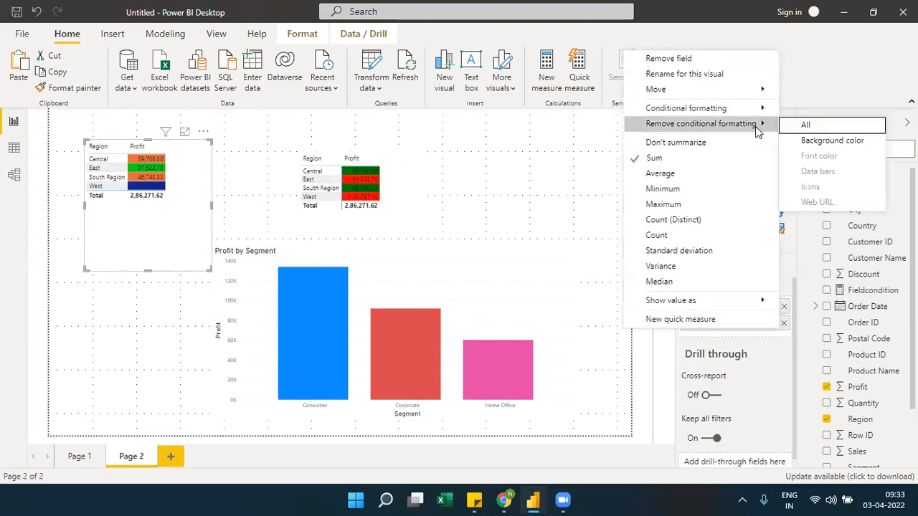
click(818, 129)
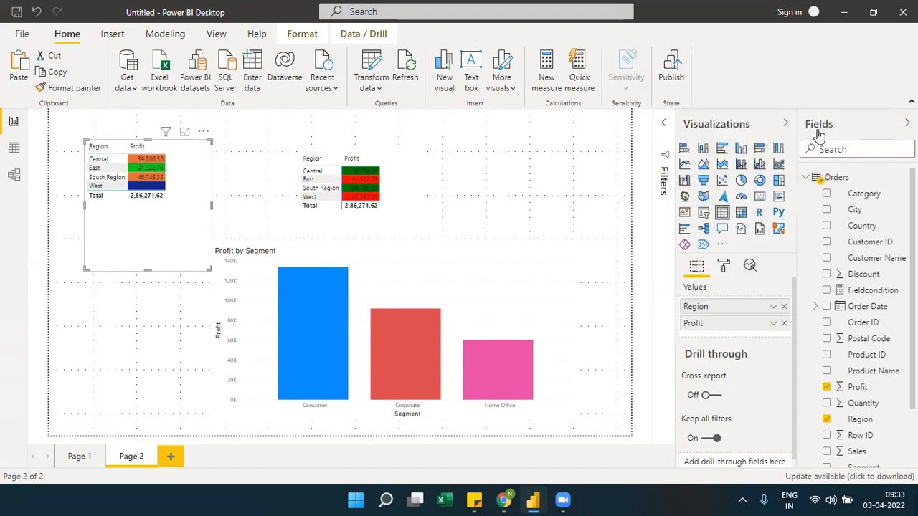
Open background color conditional formatting for the table's Profit values and set the format style to Field value
click(774, 324)
mouse_move(771, 108)
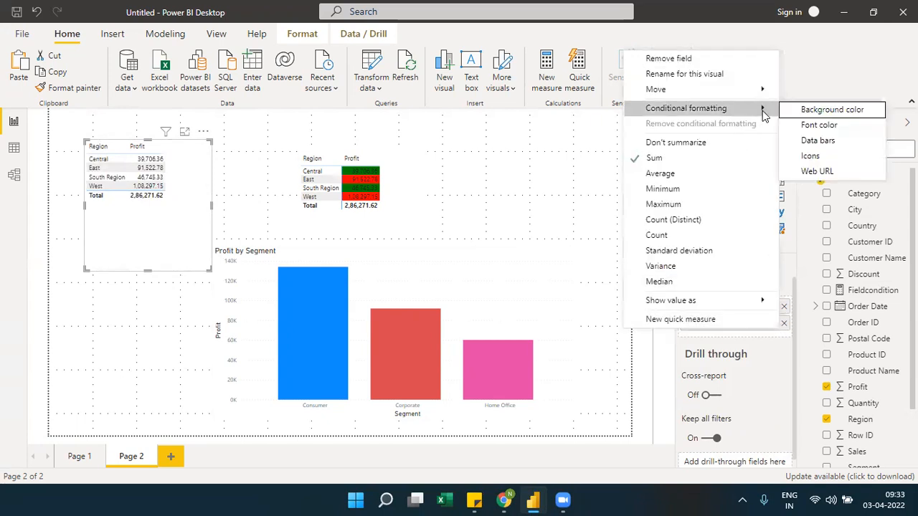
click(832, 109)
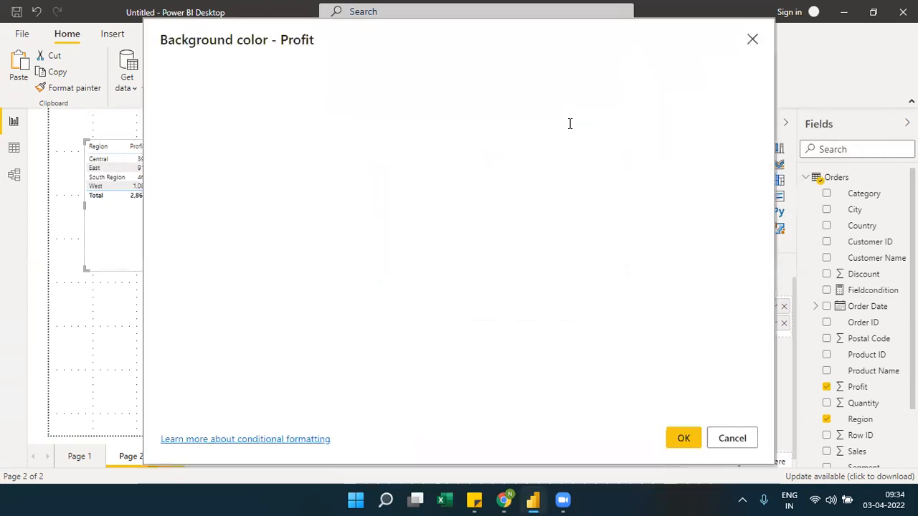
click(340, 95)
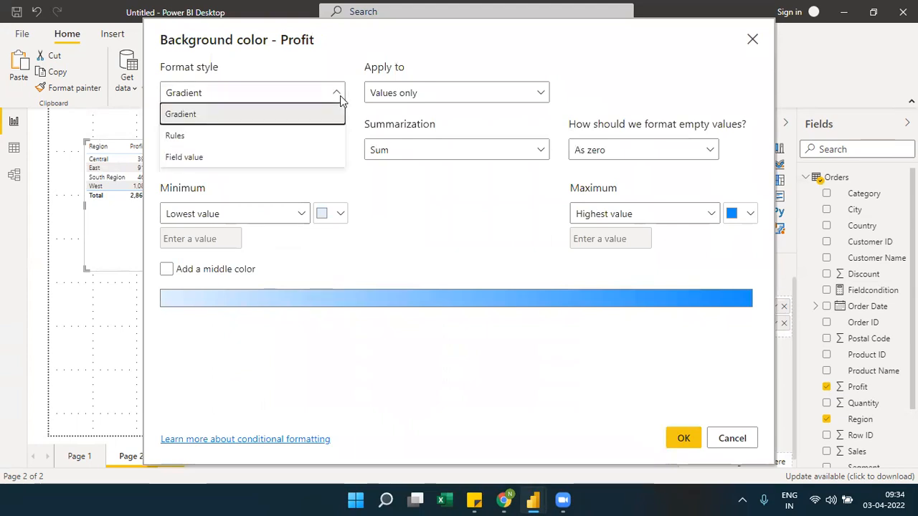
click(195, 157)
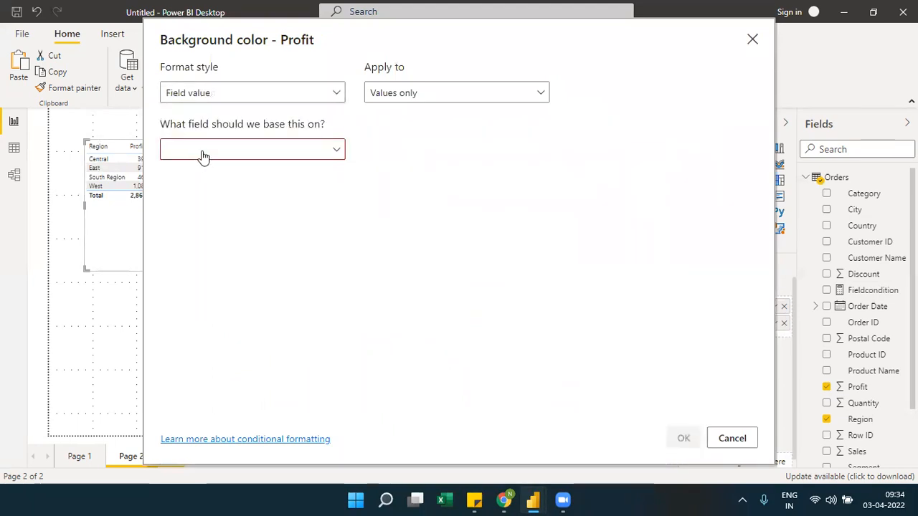
Base the table's Profit background color on the Fieldcondition measure and apply it
click(203, 154)
text(colo)
key(BackSpace)
key(BackSpace)
key(BackSpace)
key(BackSpace)
text(cond)
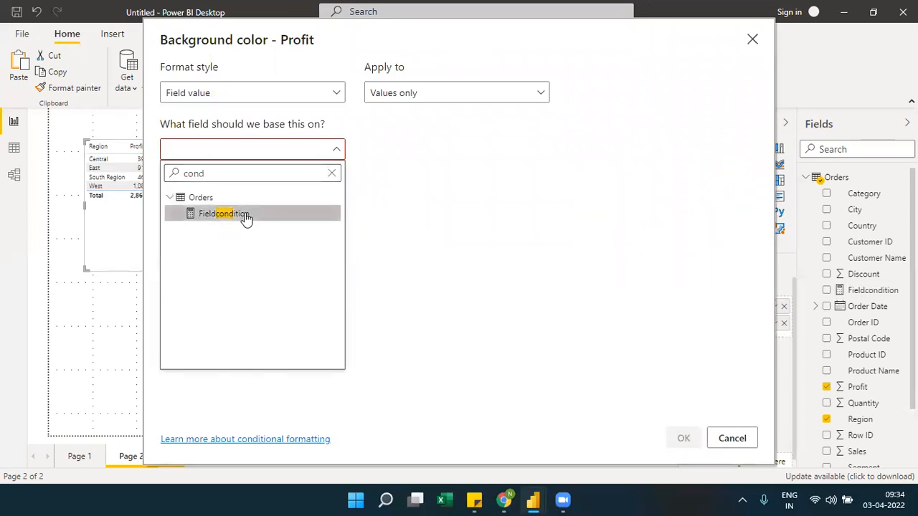
click(245, 215)
click(677, 437)
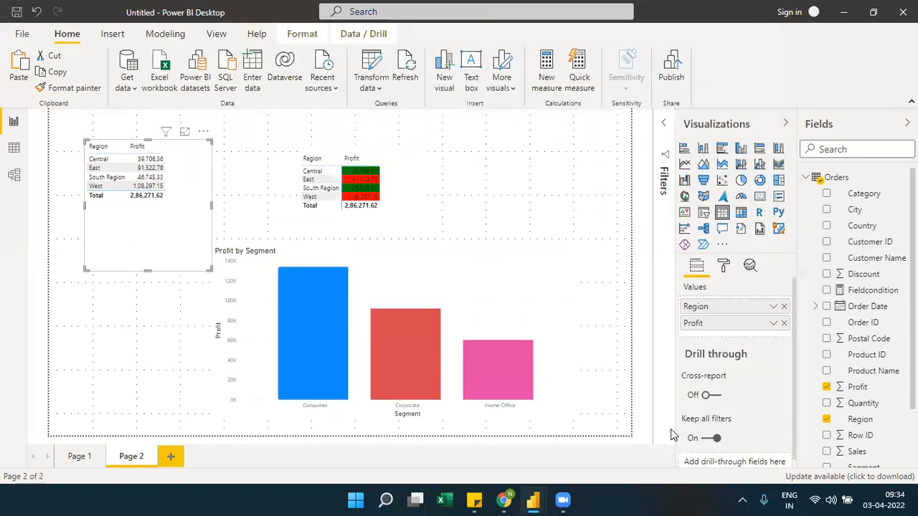
Clear the conditional data colors from the Profit by Segment column chart
click(481, 294)
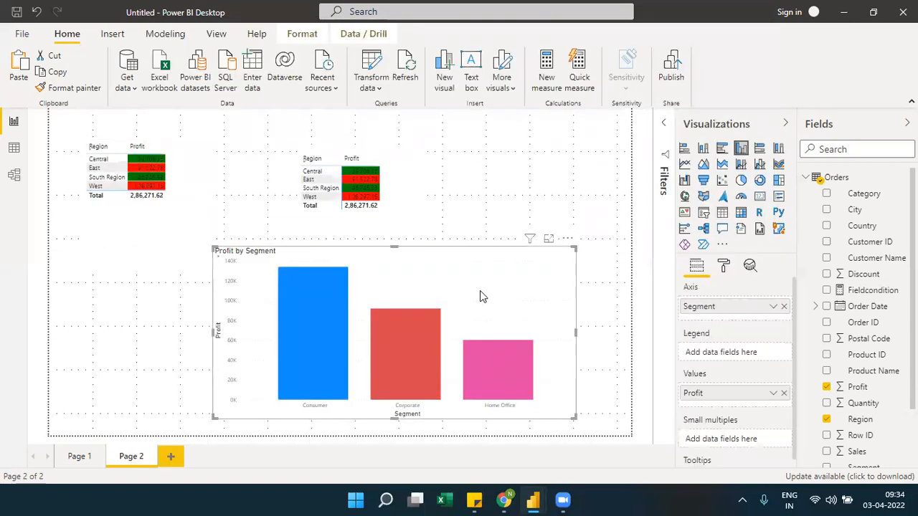
click(724, 266)
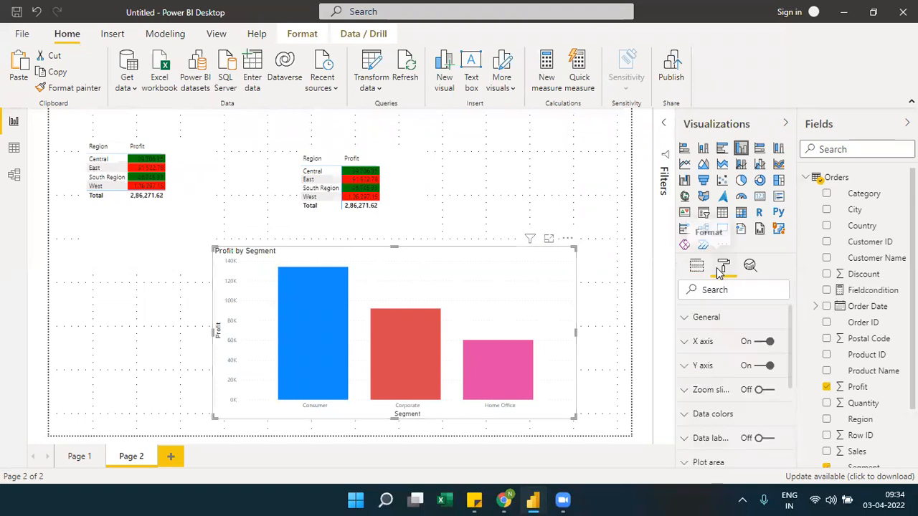
click(695, 414)
scroll(789, 374, down, 4)
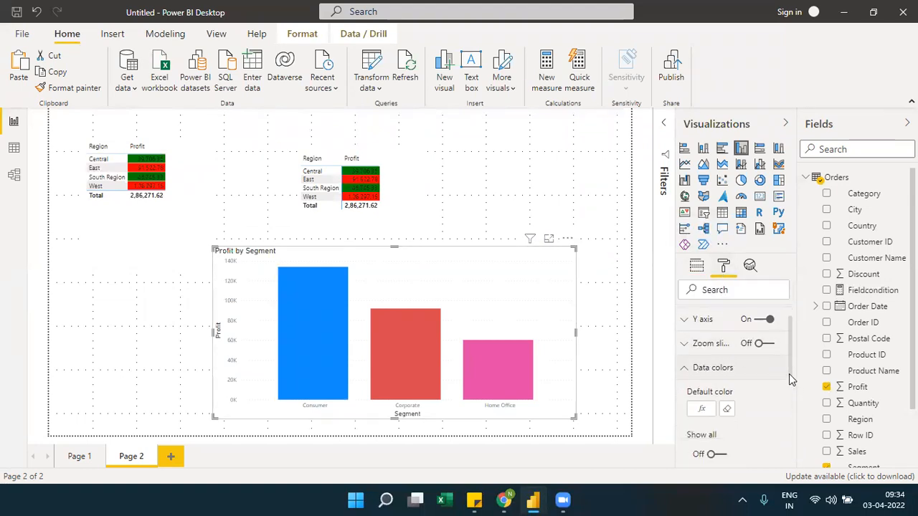
scroll(789, 373, up, 2)
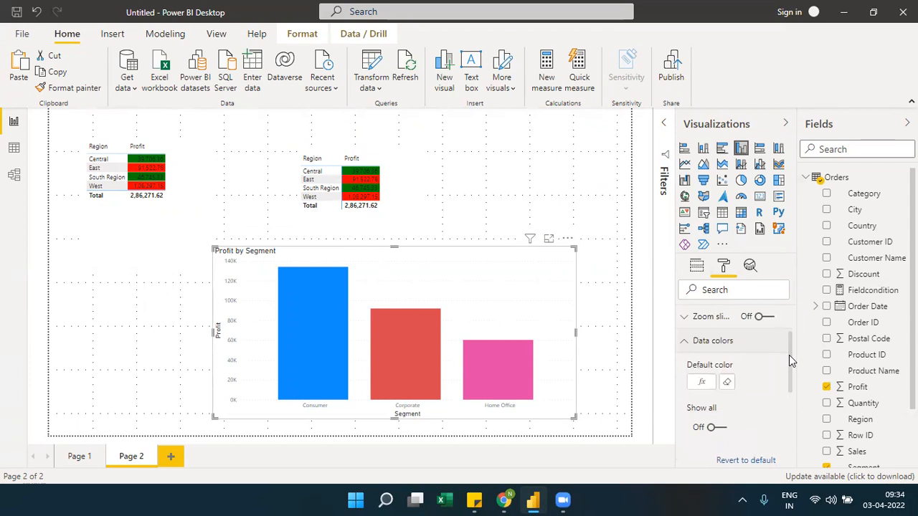
click(727, 382)
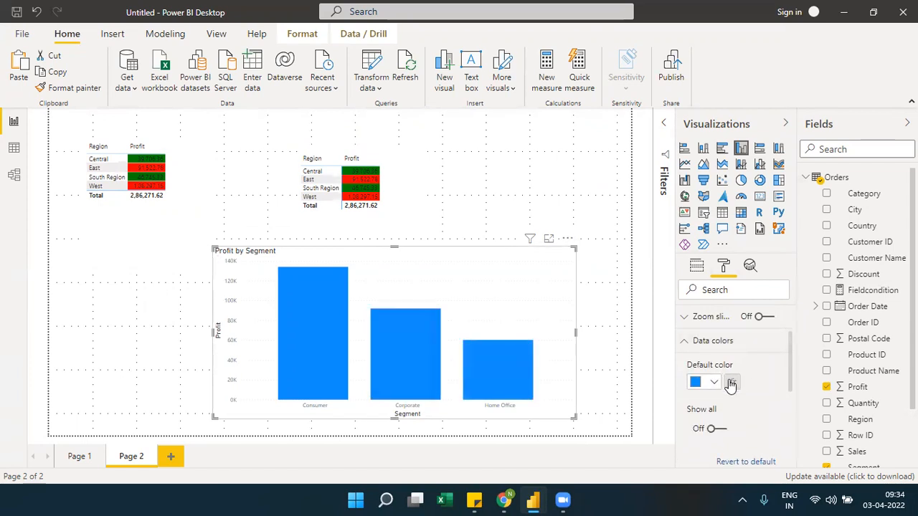
Apply conditional default data colors to the column chart using the Field value style based on the Fieldcondition measure
click(730, 382)
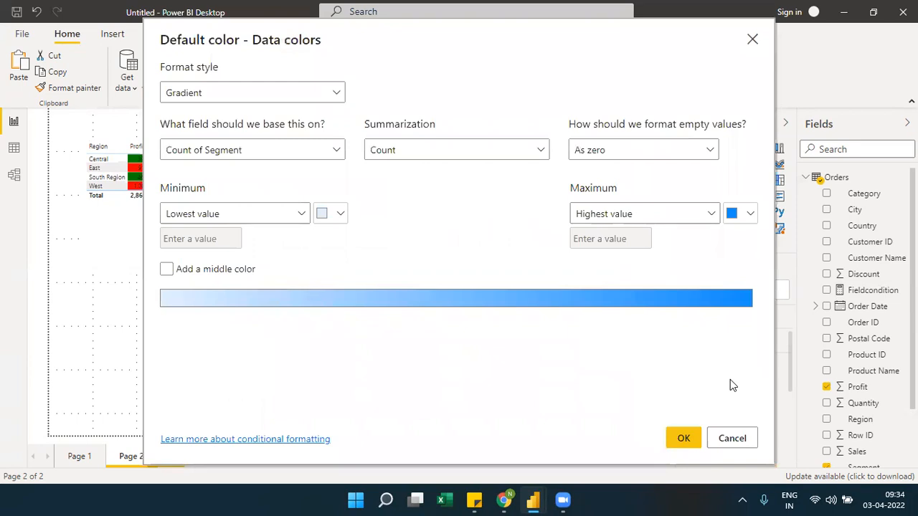
click(339, 96)
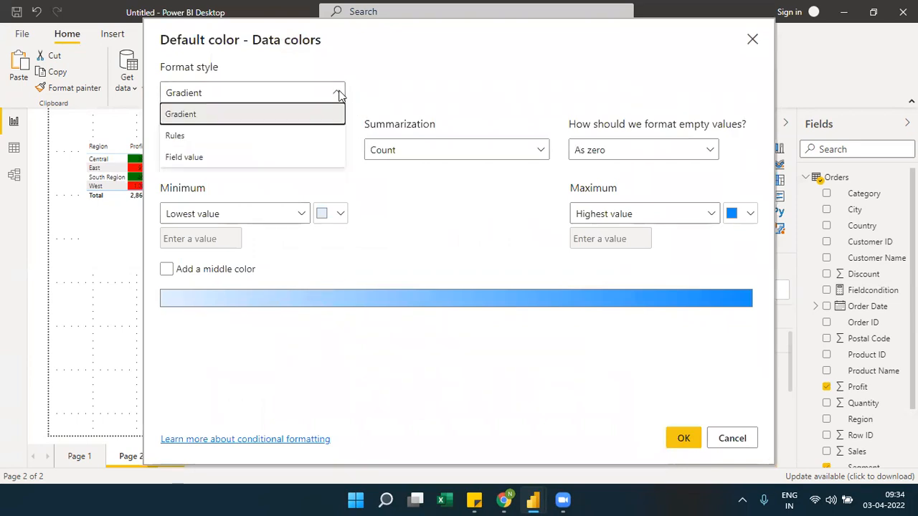
click(201, 156)
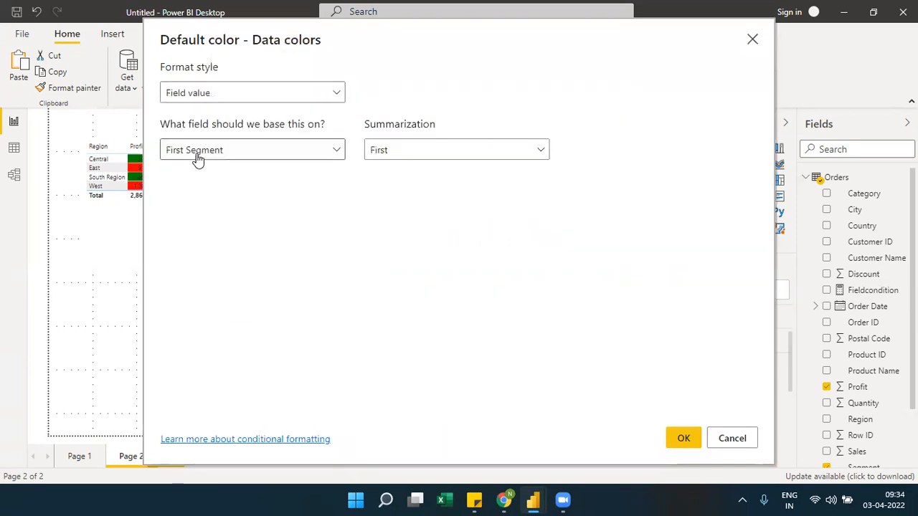
click(240, 151)
click(233, 173)
text(cond)
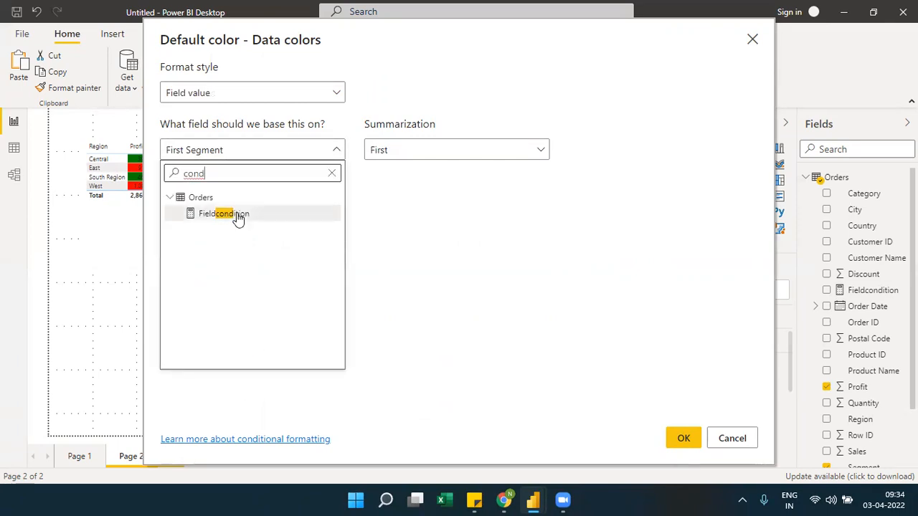
click(238, 215)
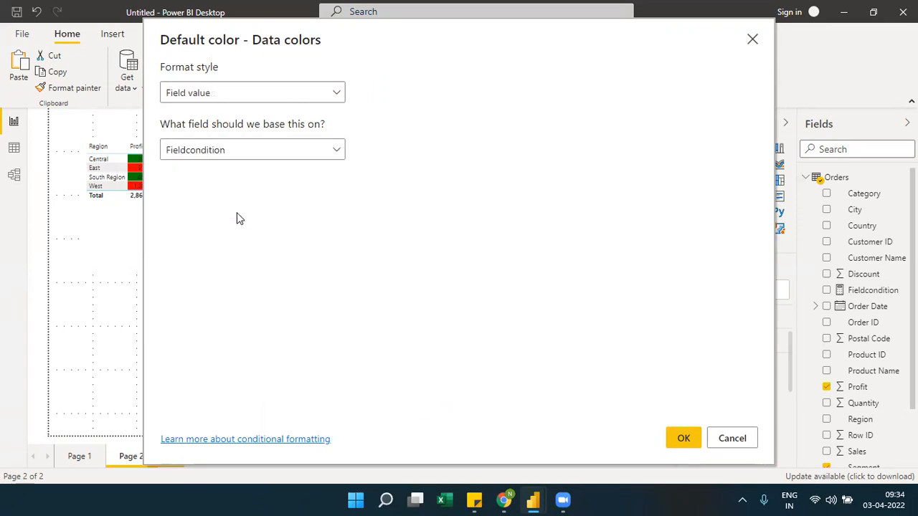
click(683, 439)
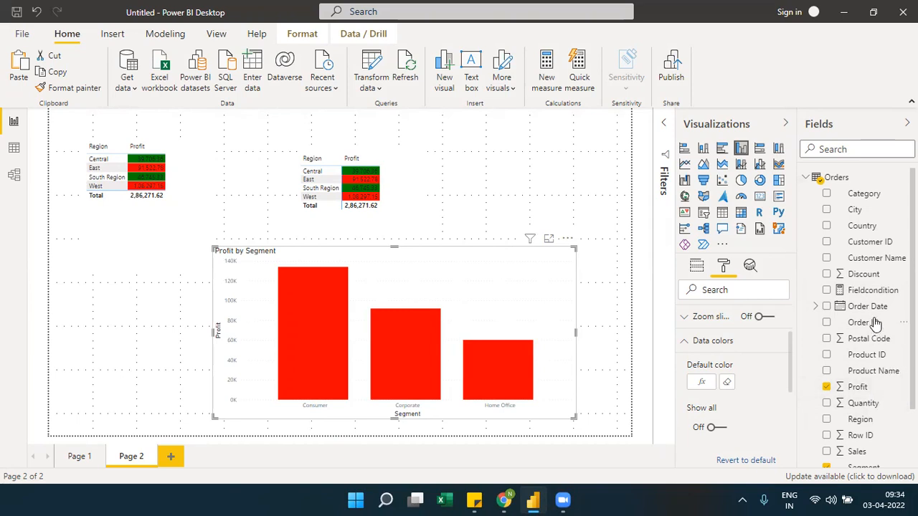
Examine the Fieldcondition measure's formula and the colors it returns
click(870, 290)
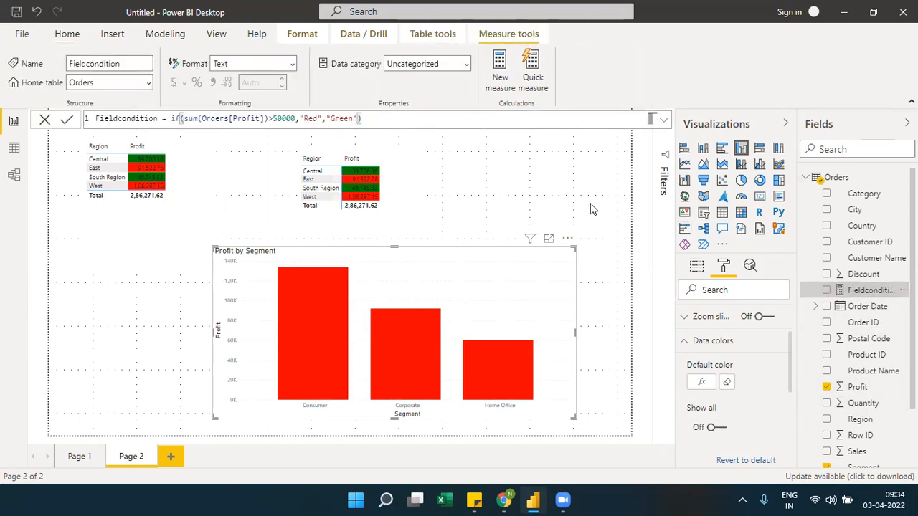
double_click(347, 119)
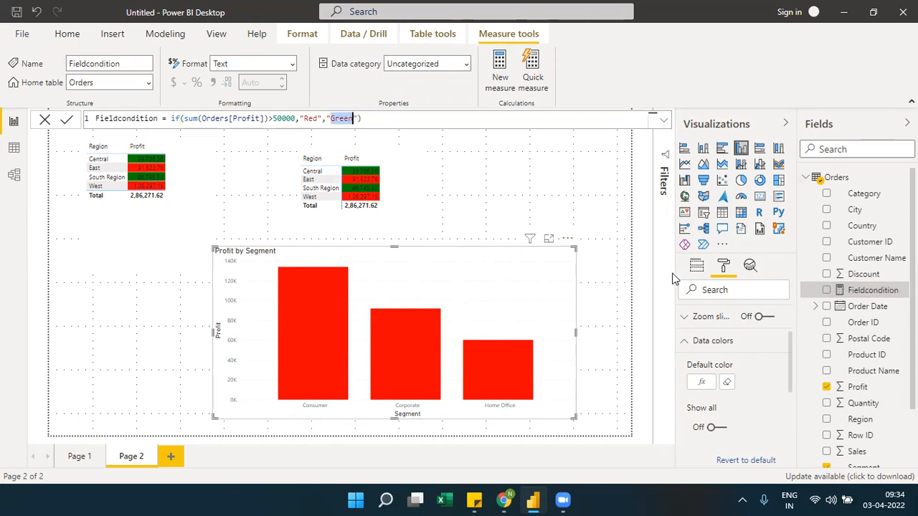
Replace Segment with Customer Name on the column chart's axis
click(696, 267)
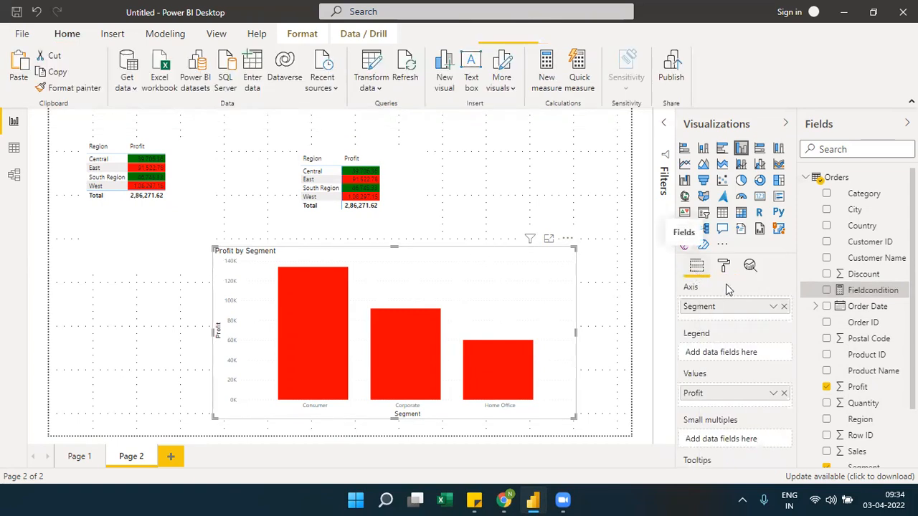
click(784, 306)
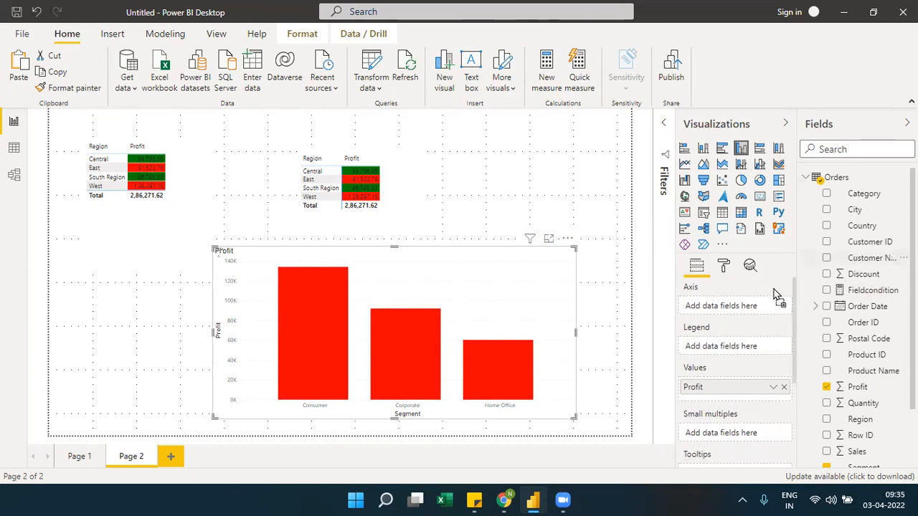
drag(871, 258, 746, 310)
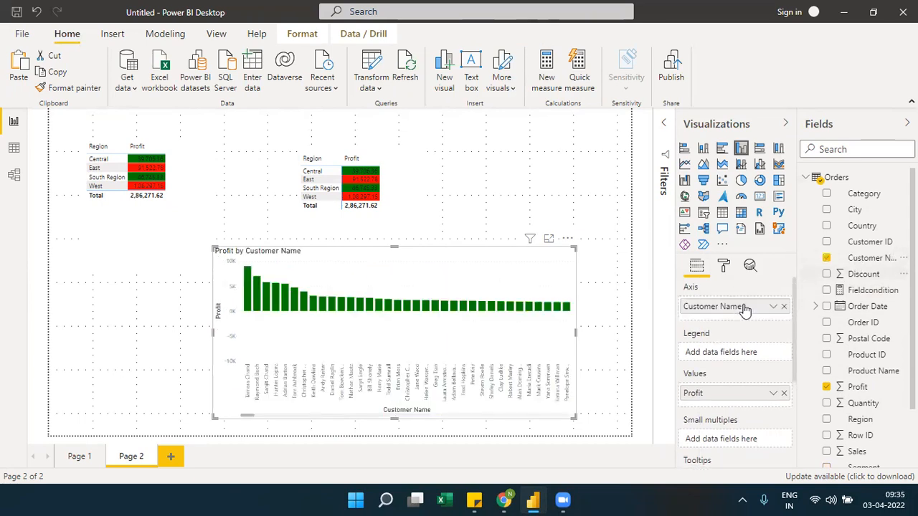
Remove Customer Name from the column chart's axis and add Region in its place
click(784, 307)
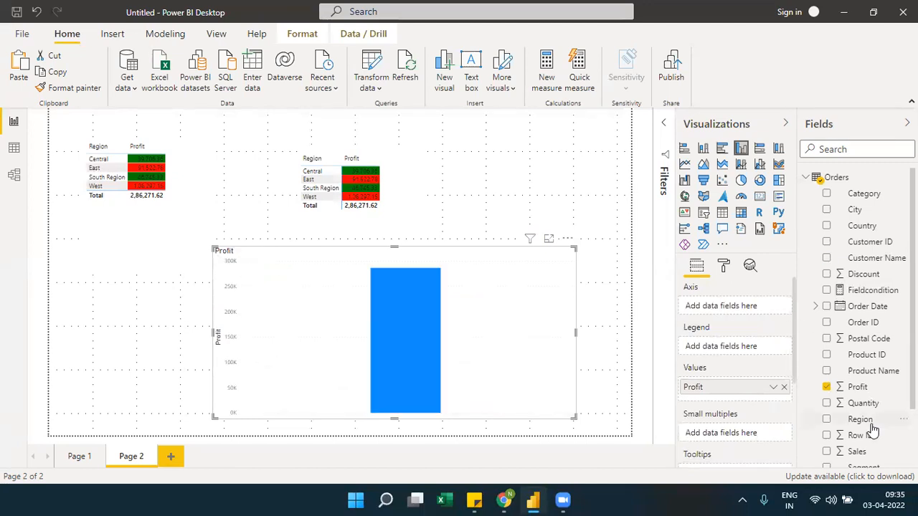
drag(866, 424, 751, 313)
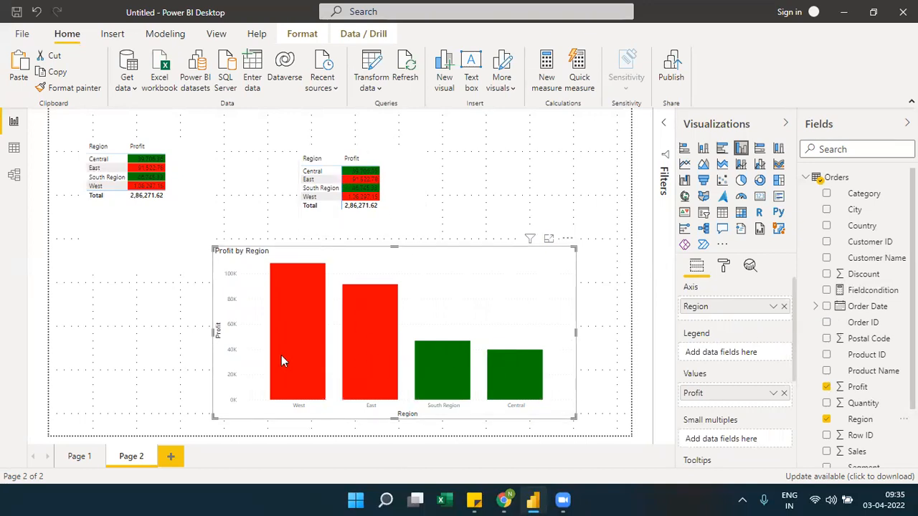
mouse_move(279, 361)
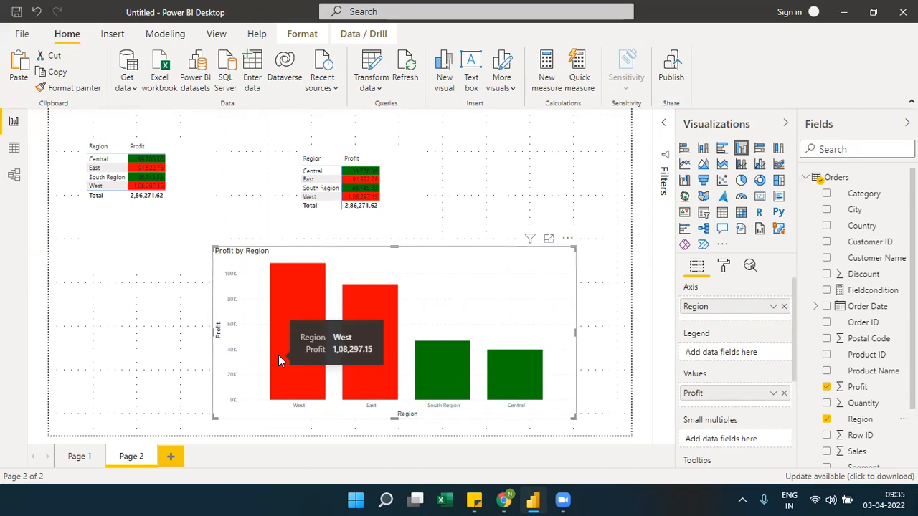
Review the gradient-formatted visuals on Page 1 and return to the visuals on Page 2
click(88, 456)
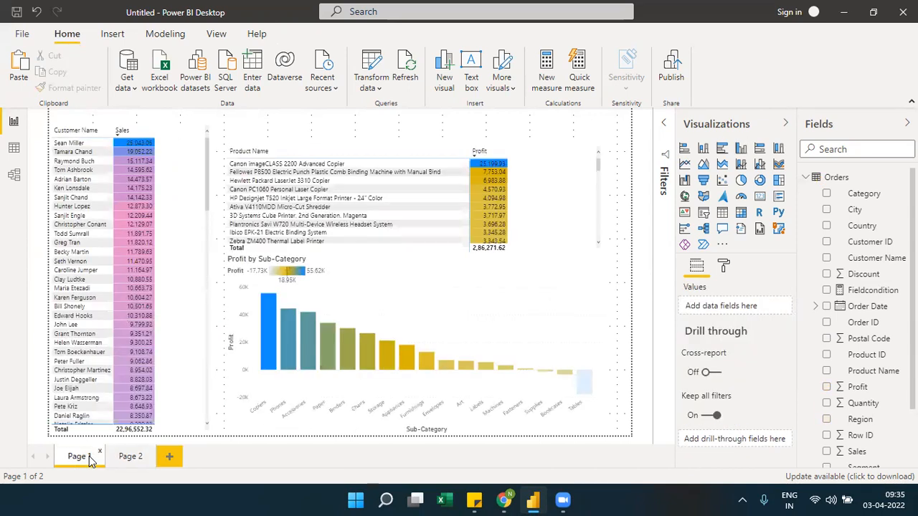
click(131, 458)
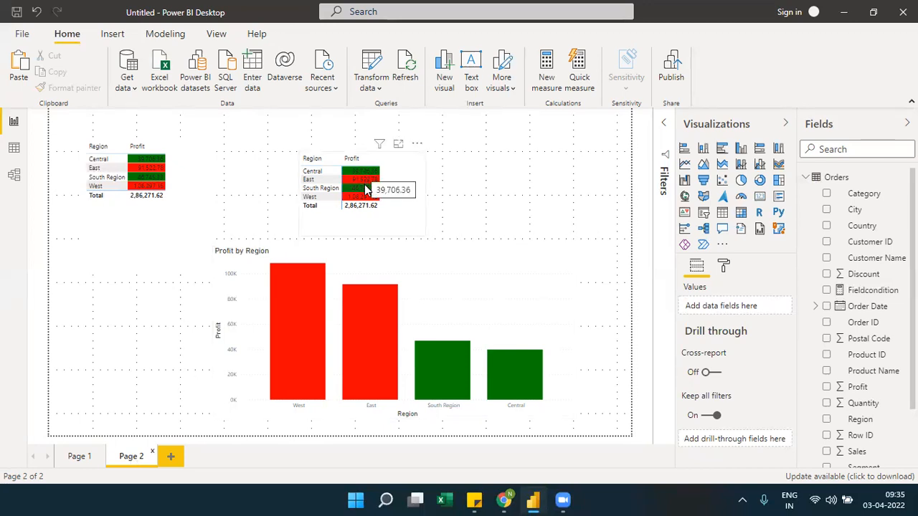
mouse_move(366, 190)
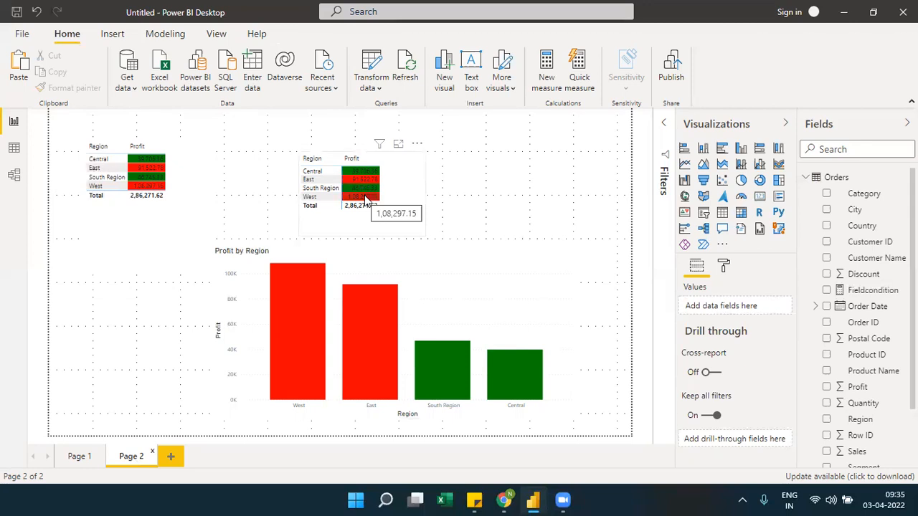
Reduce the height of the Region and Profit table so its frame ends just below the Total row
click(151, 271)
drag(151, 271, 141, 212)
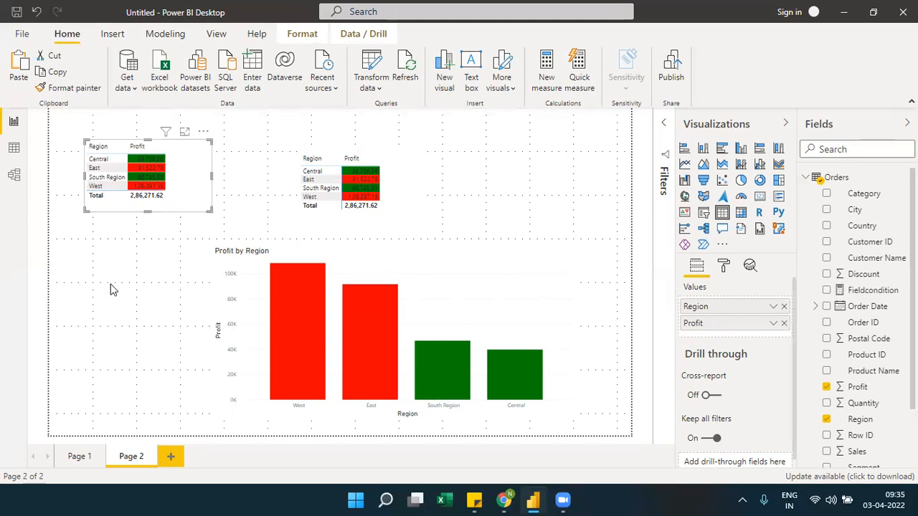
Add a new report page and place a table on it containing the Region and Profit fields
click(172, 457)
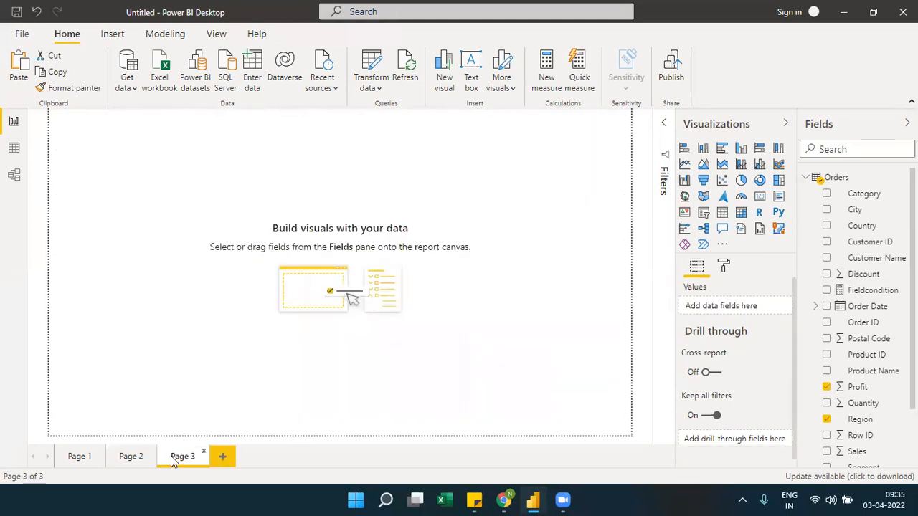
click(722, 212)
drag(157, 201, 227, 228)
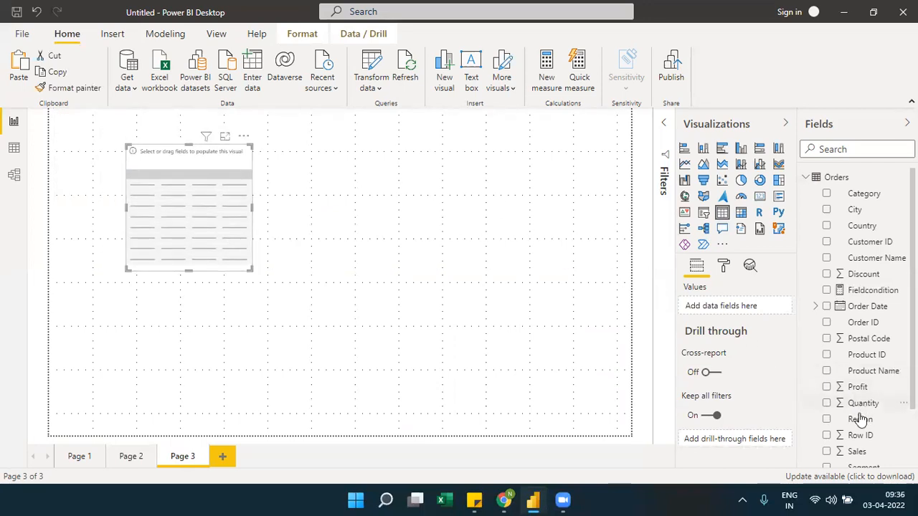
drag(854, 429, 736, 311)
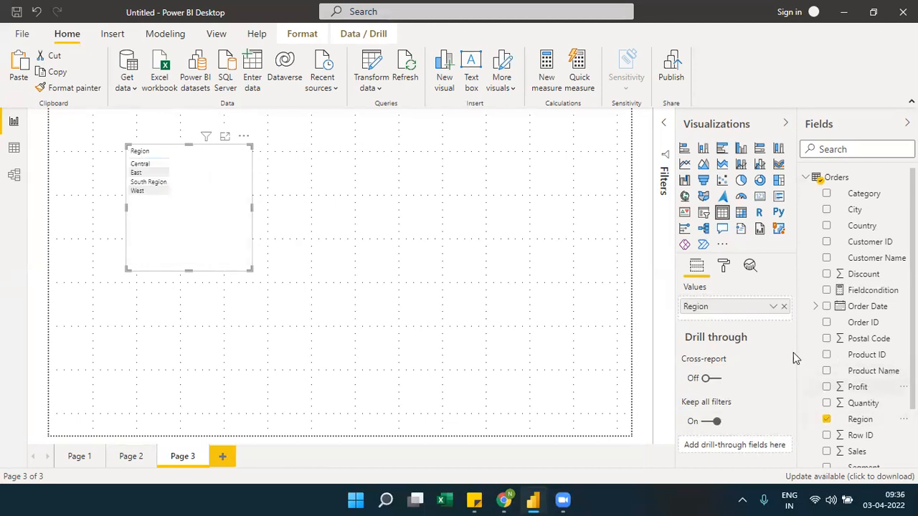
drag(844, 387, 747, 320)
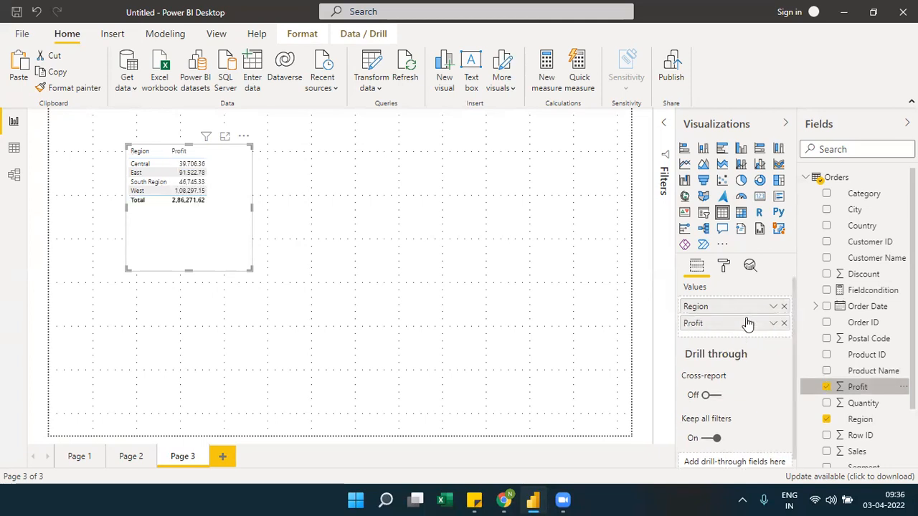
Open conditional formatting for the Profit column's font color and set the format style to Field value
click(774, 324)
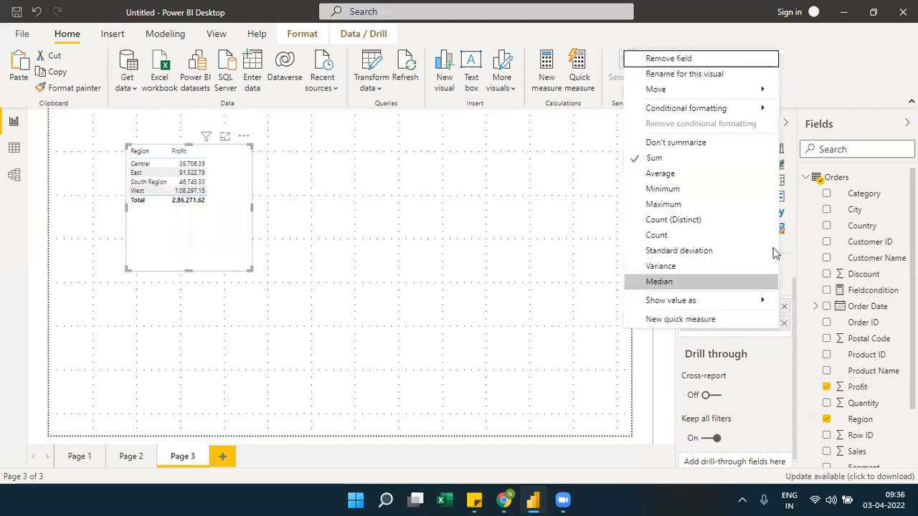
mouse_move(773, 109)
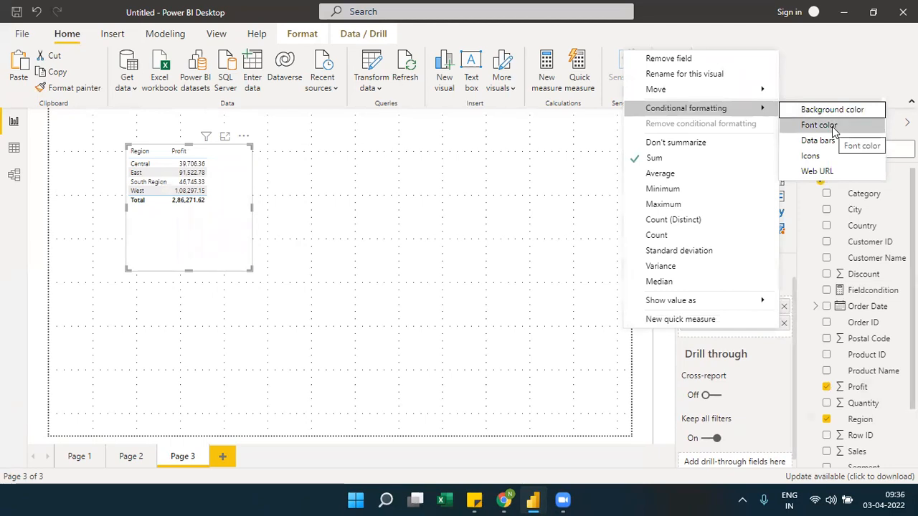
click(832, 130)
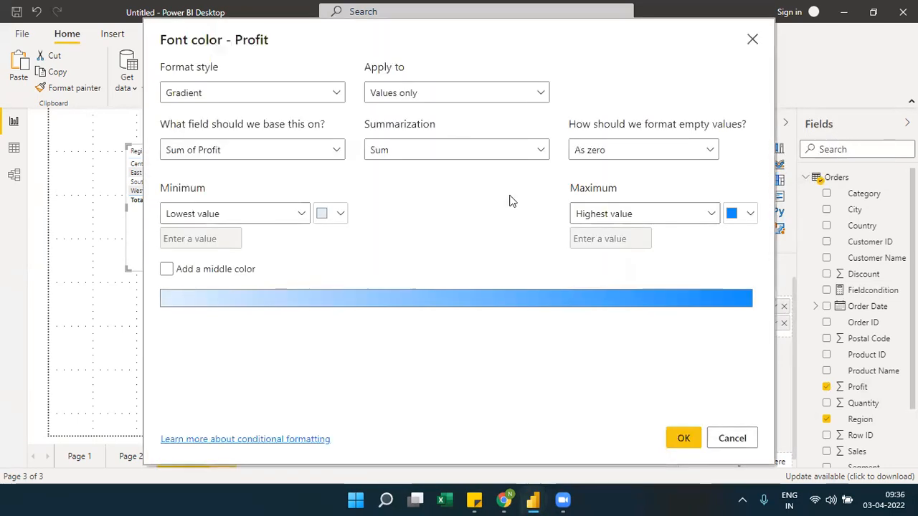
click(340, 97)
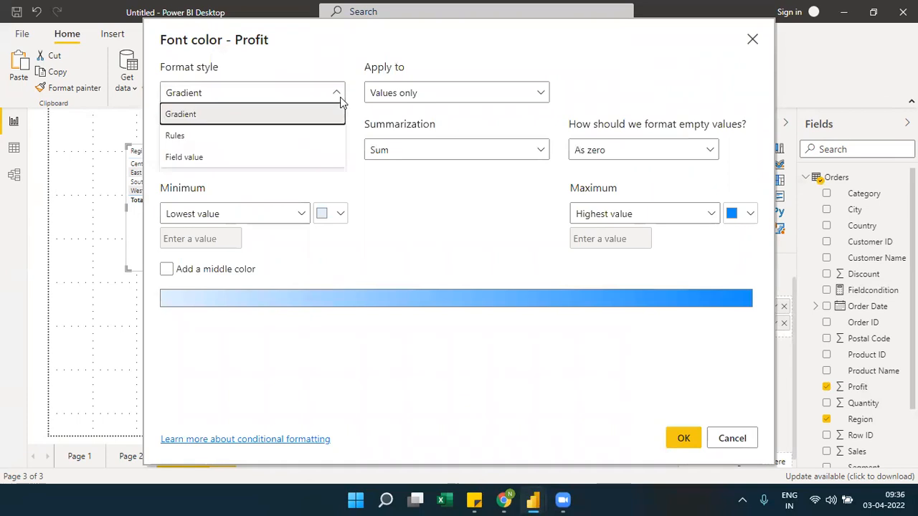
click(226, 156)
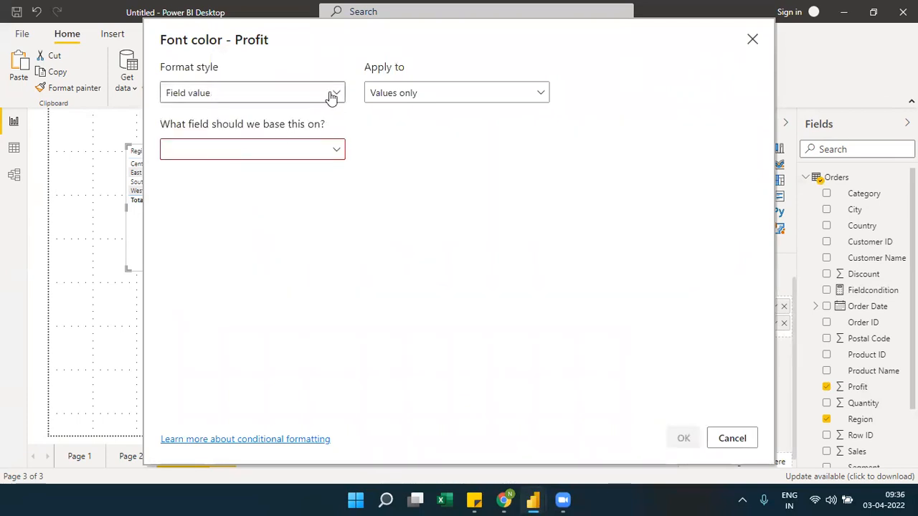
Switch the font color's format style to Gradient, to Rules, and back to Field value
click(336, 94)
click(226, 115)
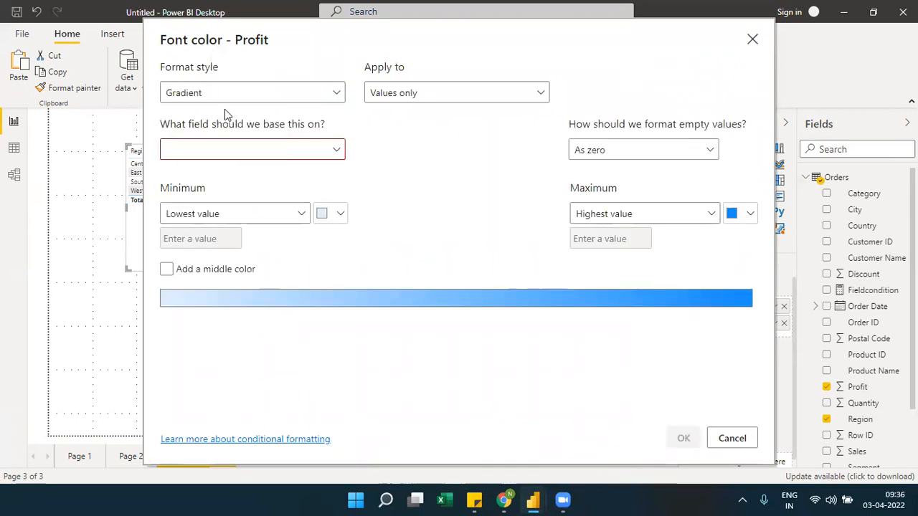
click(318, 97)
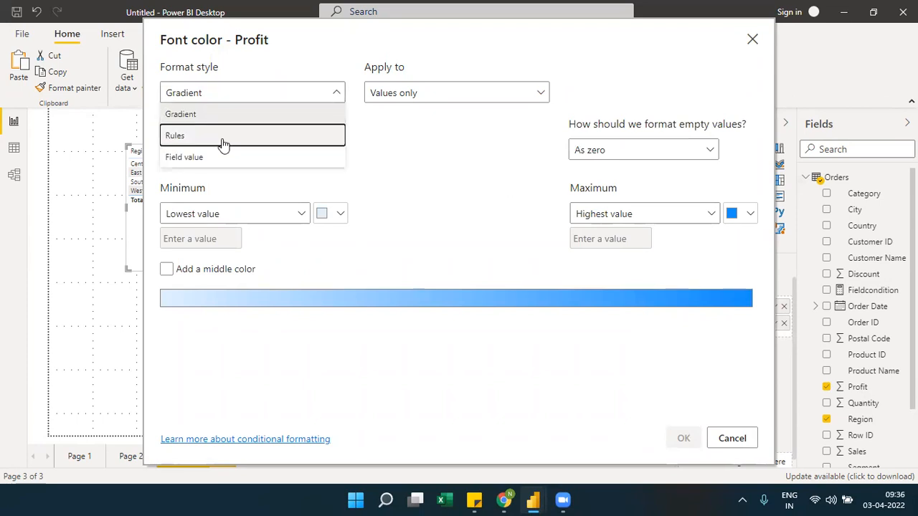
click(222, 137)
click(307, 94)
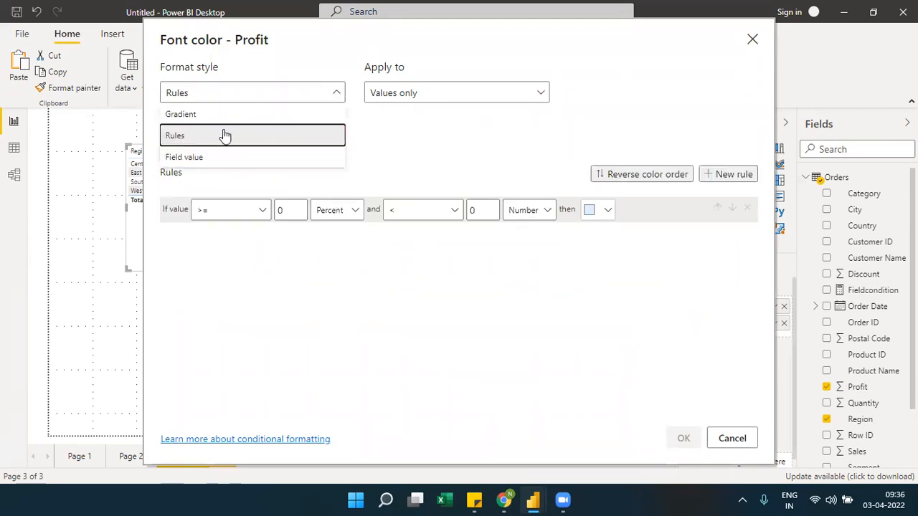
click(186, 162)
Base Profit's font color on the Fieldcondition measure, apply it, and show the table in focus mode
double_click(266, 150)
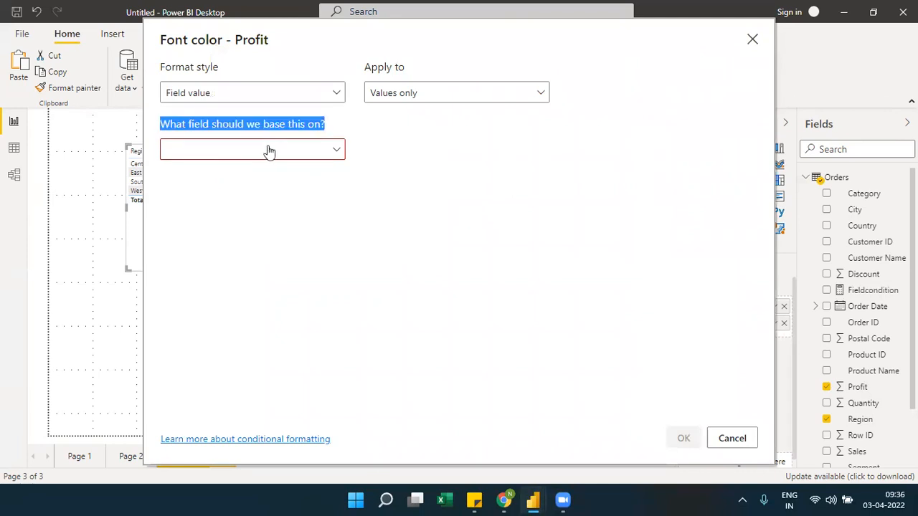
click(266, 151)
text(cond)
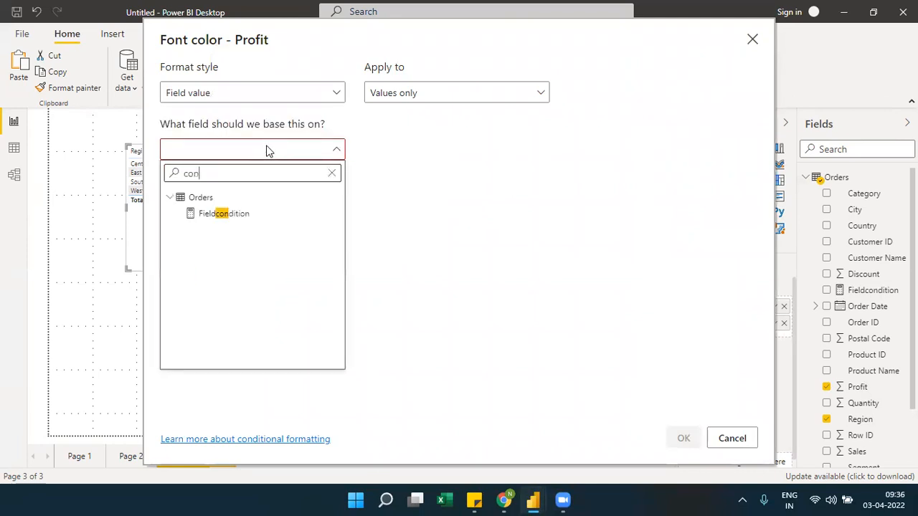
click(234, 215)
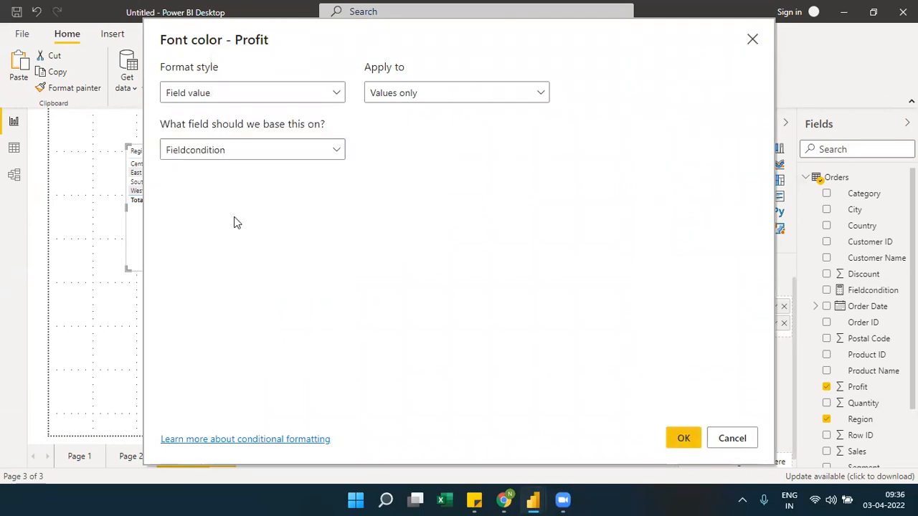
click(693, 444)
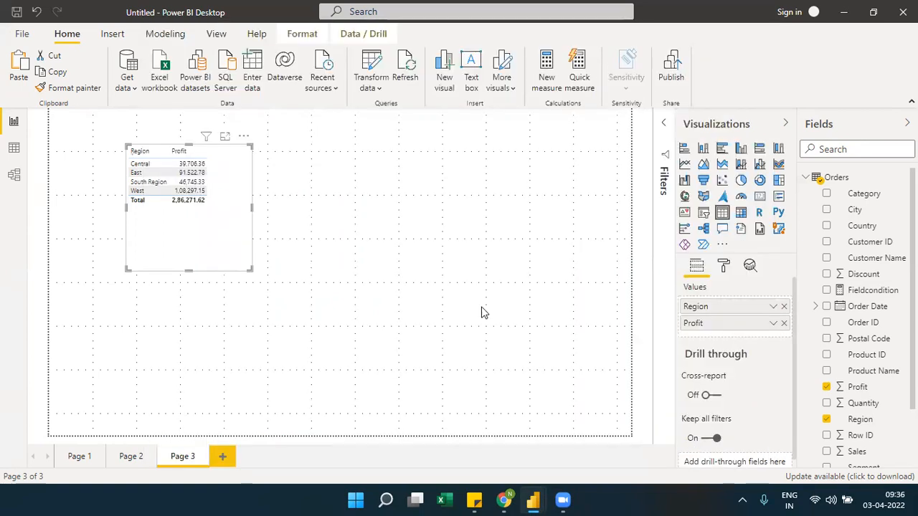
click(224, 138)
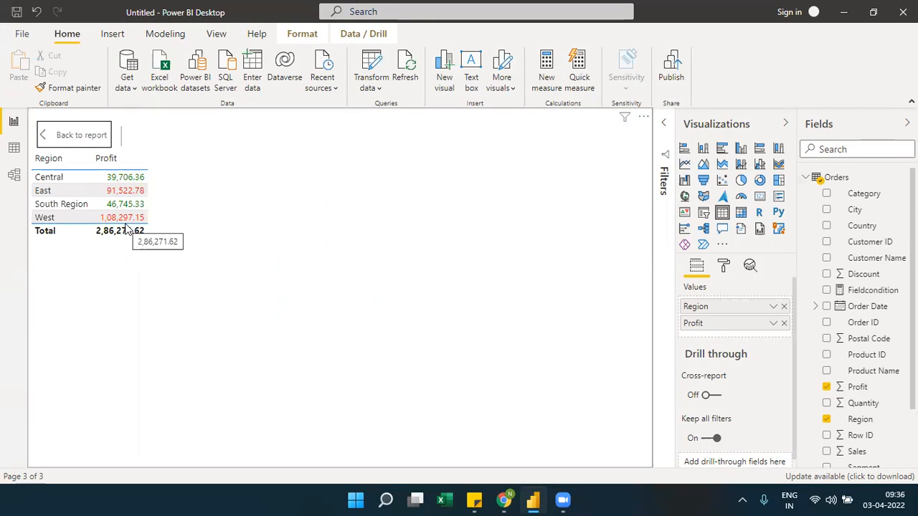
Add data bars with the default settings to the Profit column and sort the table by Profit descending
click(772, 324)
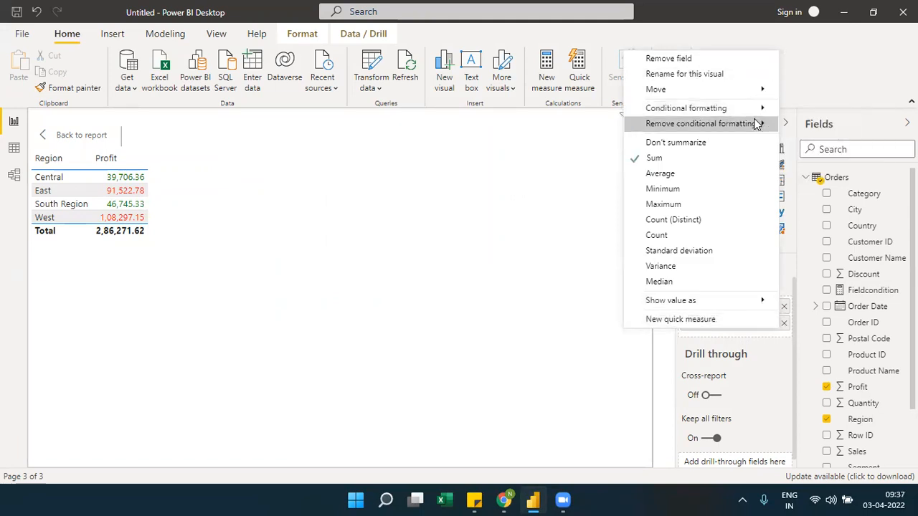
mouse_move(756, 125)
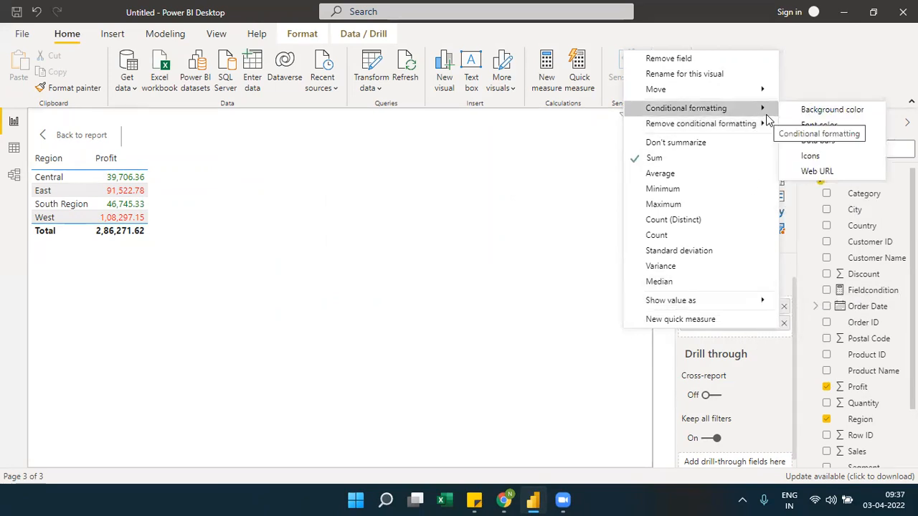
click(821, 140)
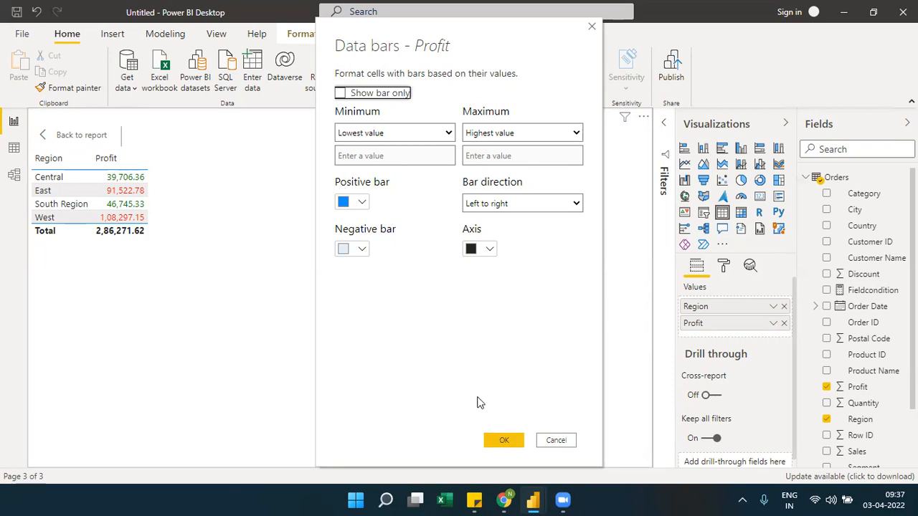
click(504, 440)
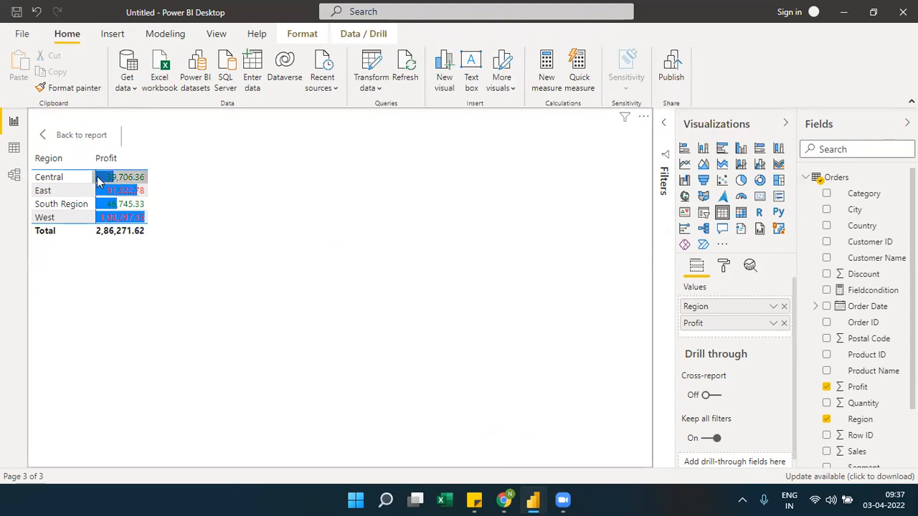
click(128, 164)
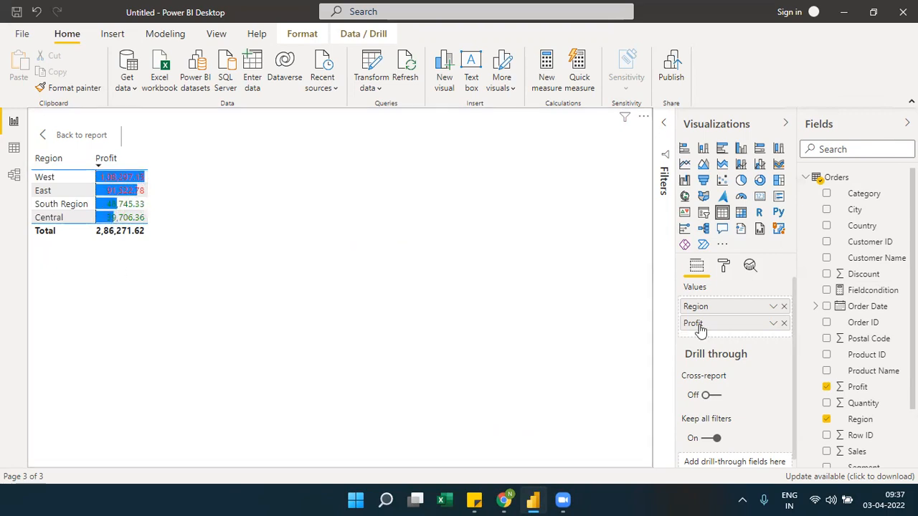
Set Profit's data bars to show the bar only, and return from focus mode to the report page
click(774, 326)
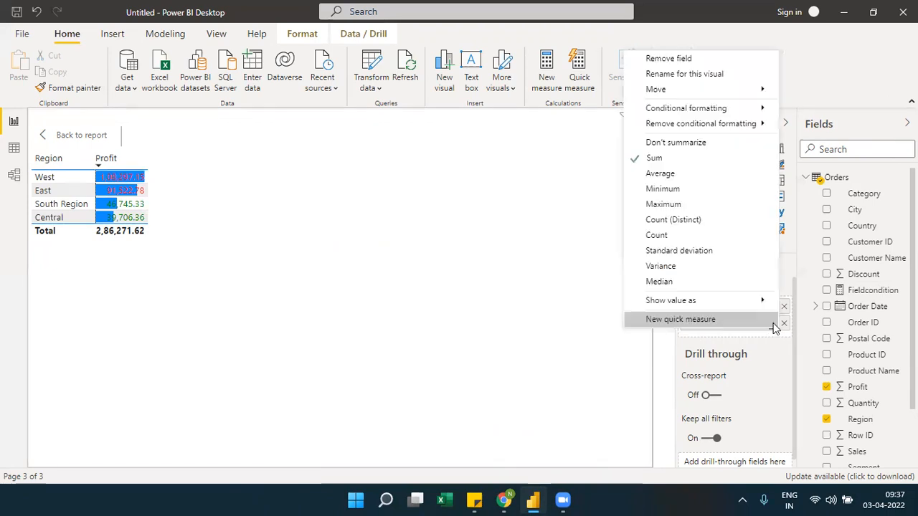
mouse_move(757, 108)
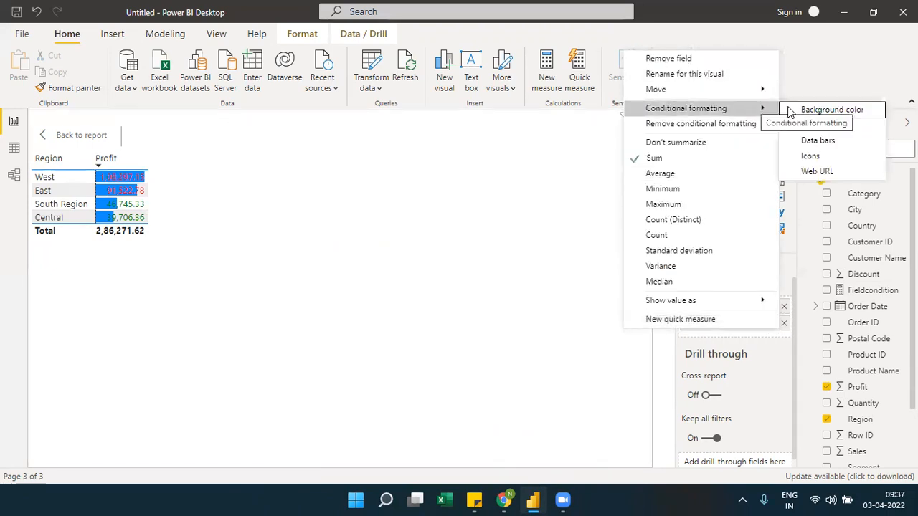
mouse_move(761, 128)
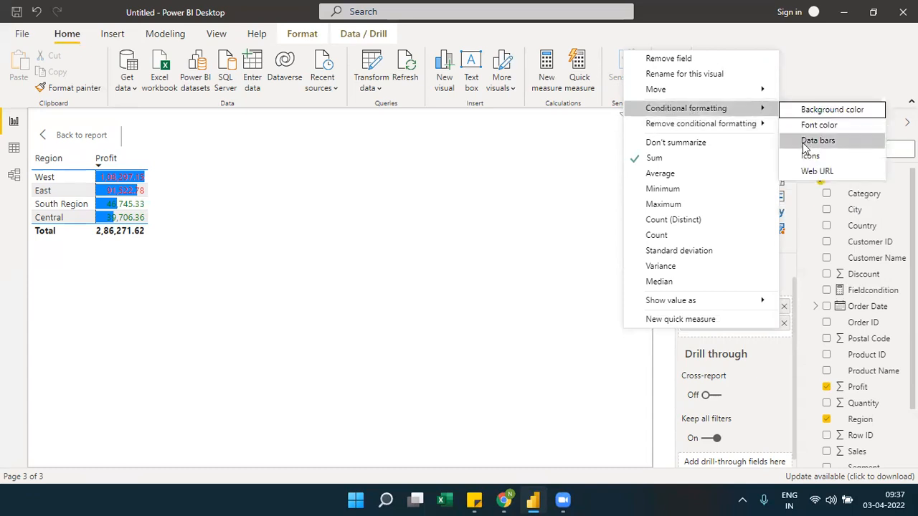
click(807, 141)
click(367, 99)
click(340, 93)
click(505, 441)
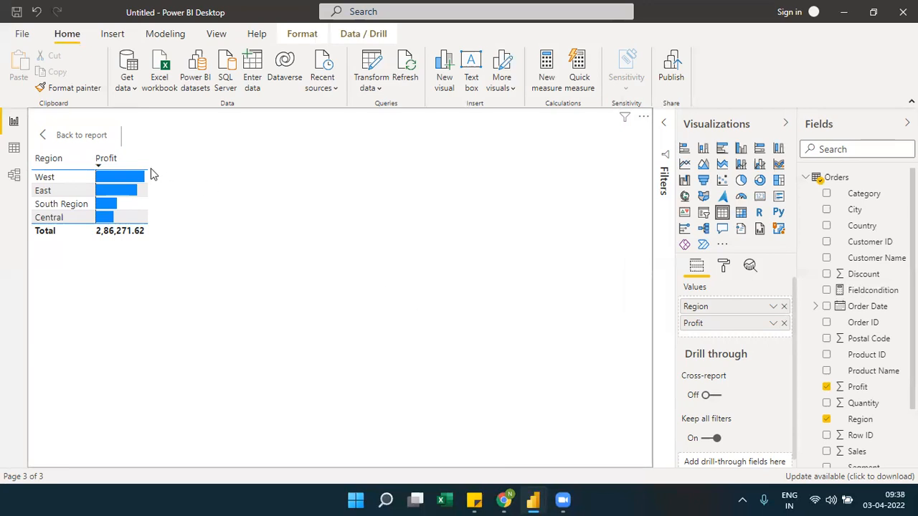
mouse_move(139, 181)
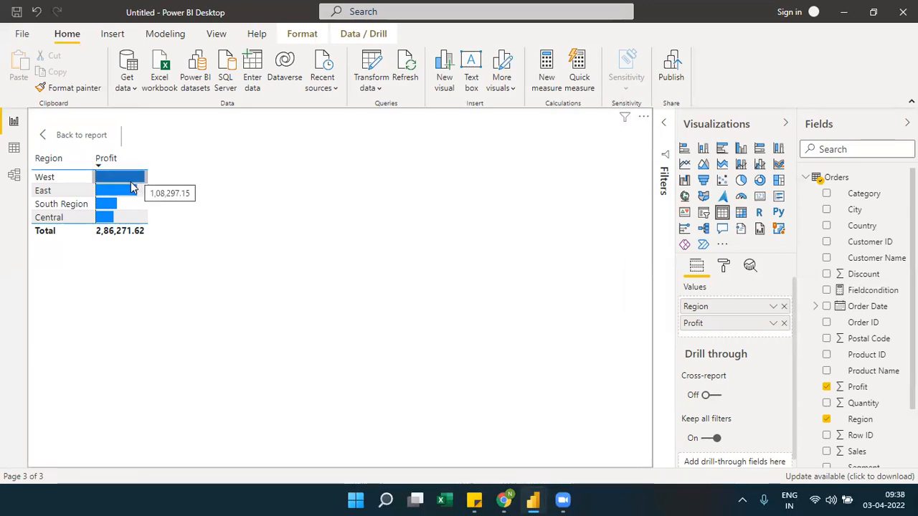
click(73, 137)
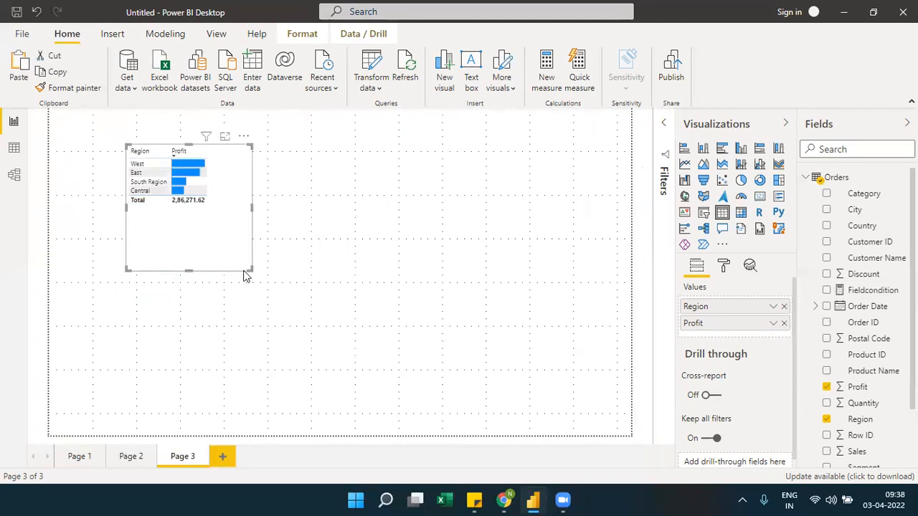
Enlarge the table downward and replace its Region field with Customer Name, placed before Profit
drag(248, 268, 262, 335)
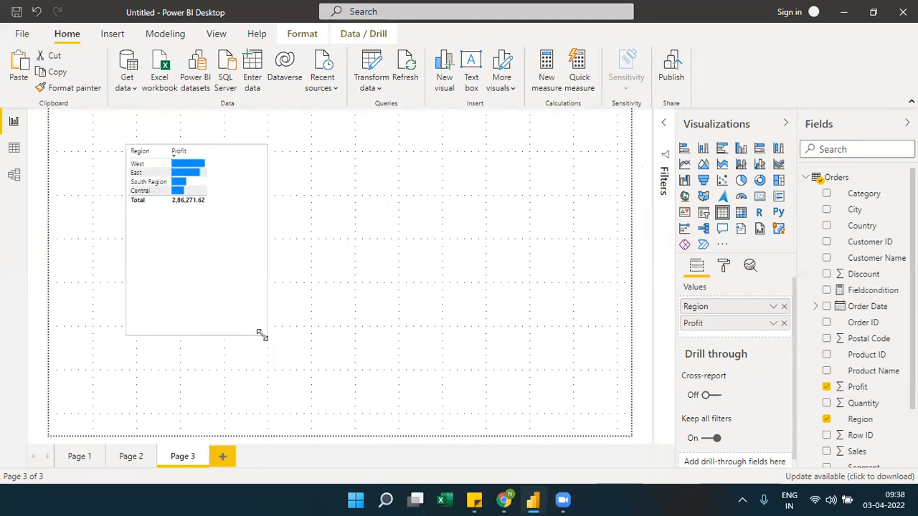
click(784, 307)
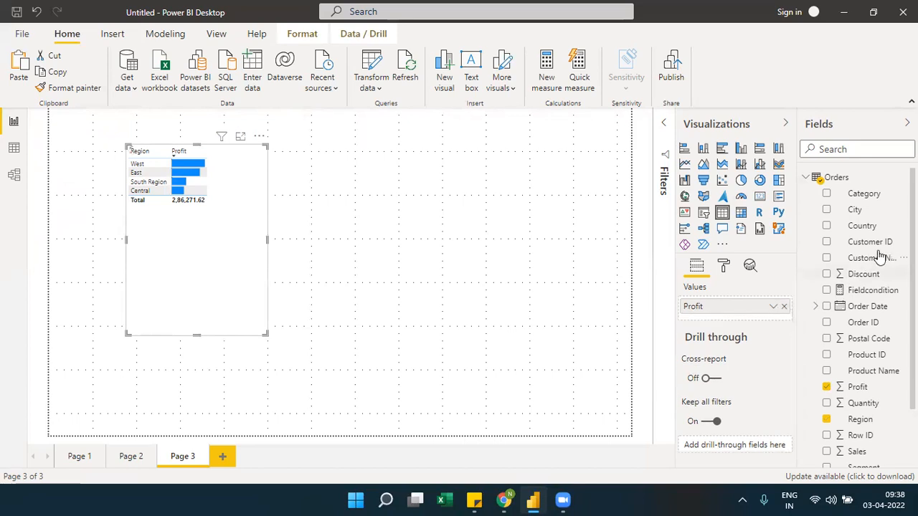
drag(833, 261, 738, 308)
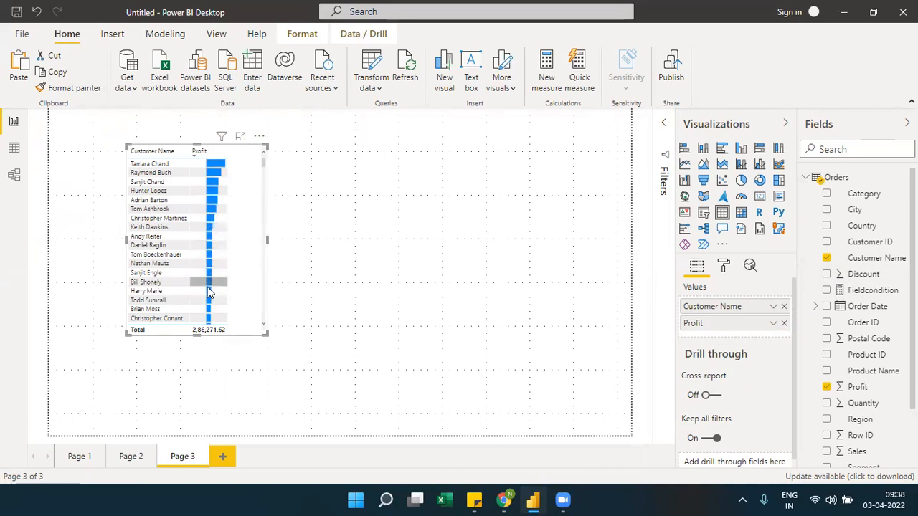
Remove the font color formatting from the Profit column, followed by all of its remaining conditional formatting
click(773, 324)
mouse_move(754, 131)
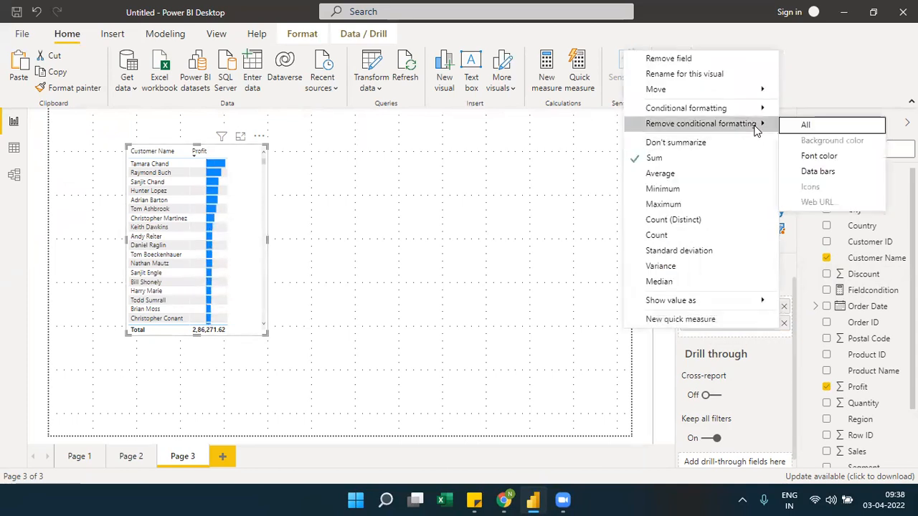
click(817, 157)
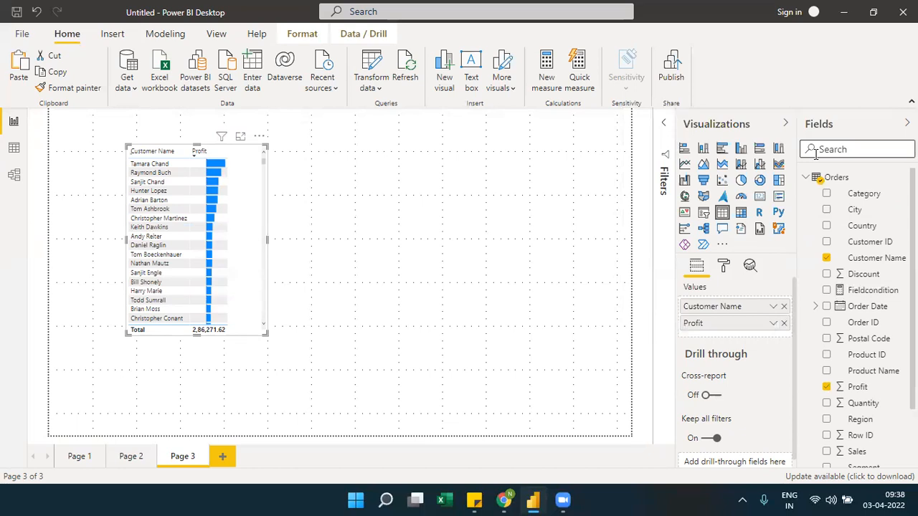
click(772, 325)
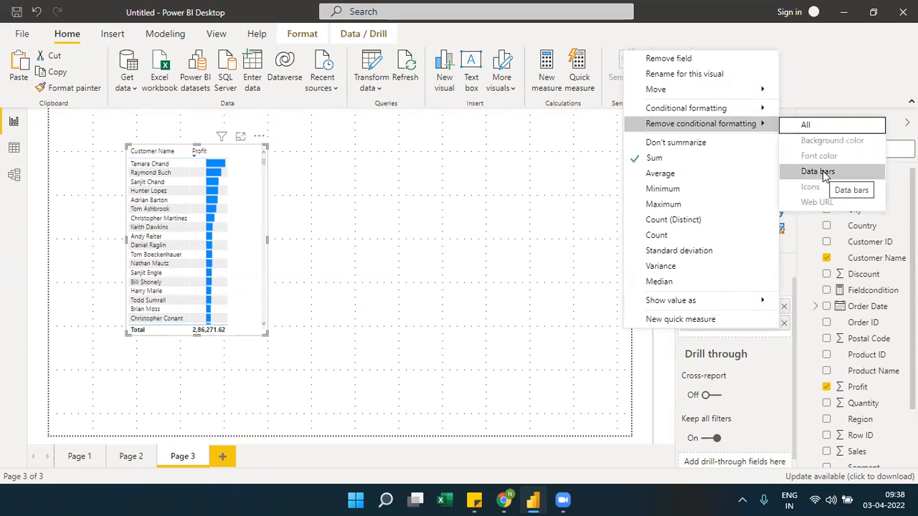
mouse_move(734, 111)
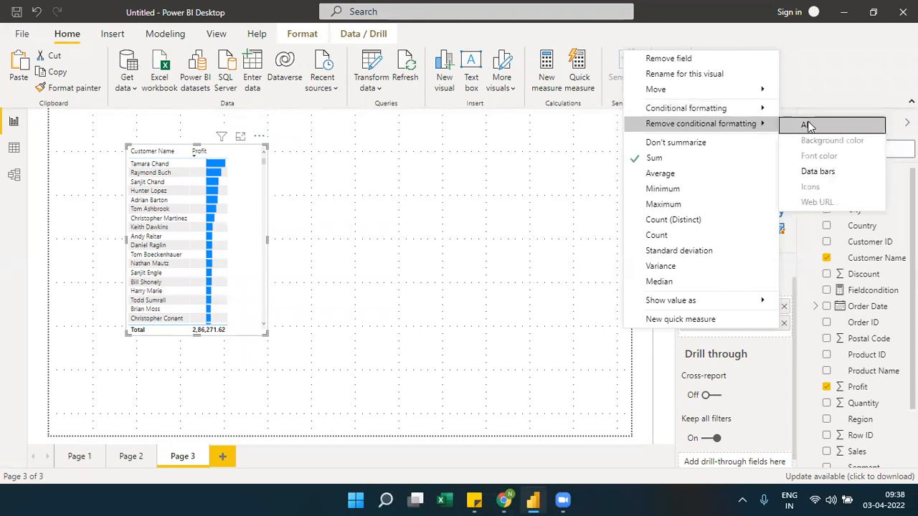
click(808, 128)
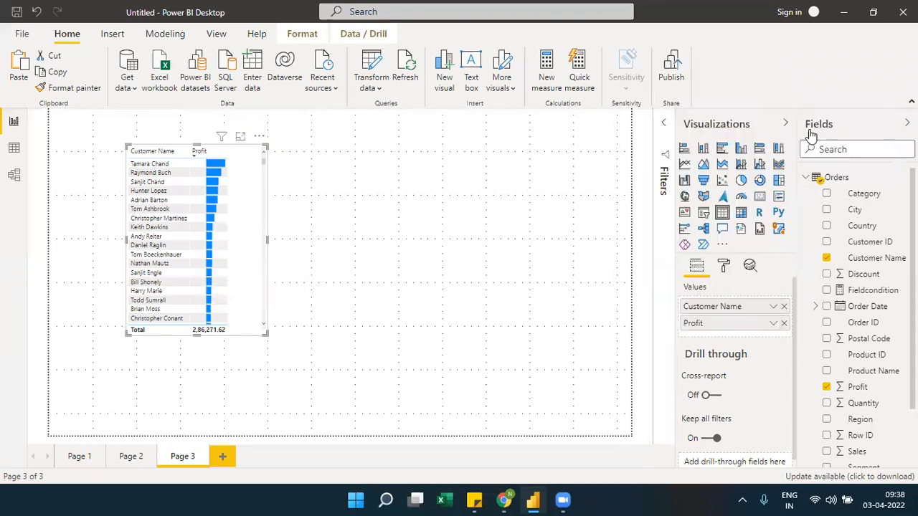
Apply font color by field value to Profit, based on Fieldcondition, and toggle the Profit sort to ascending and back to descending
click(773, 324)
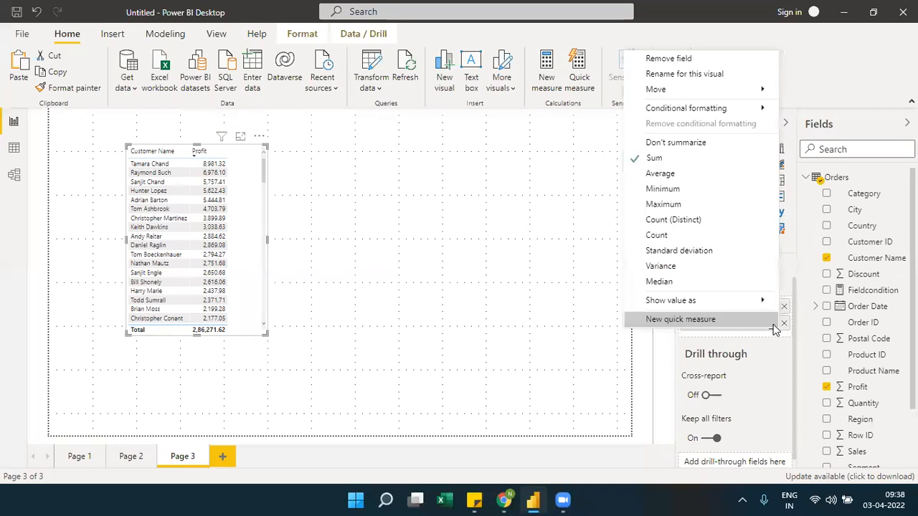
mouse_move(762, 109)
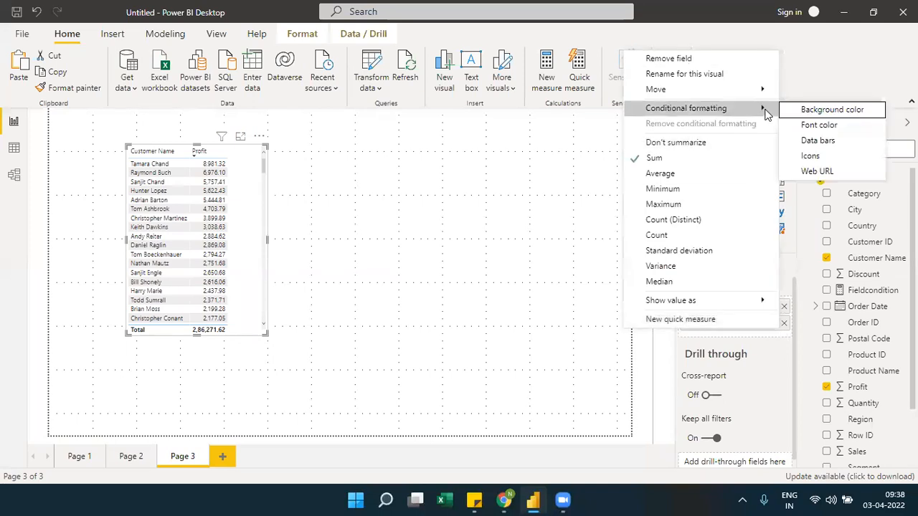
click(808, 126)
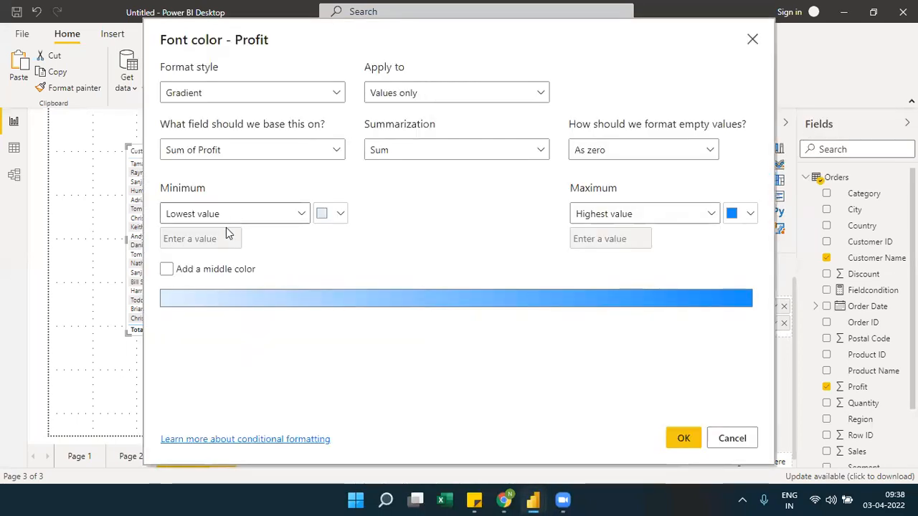
click(341, 90)
click(225, 159)
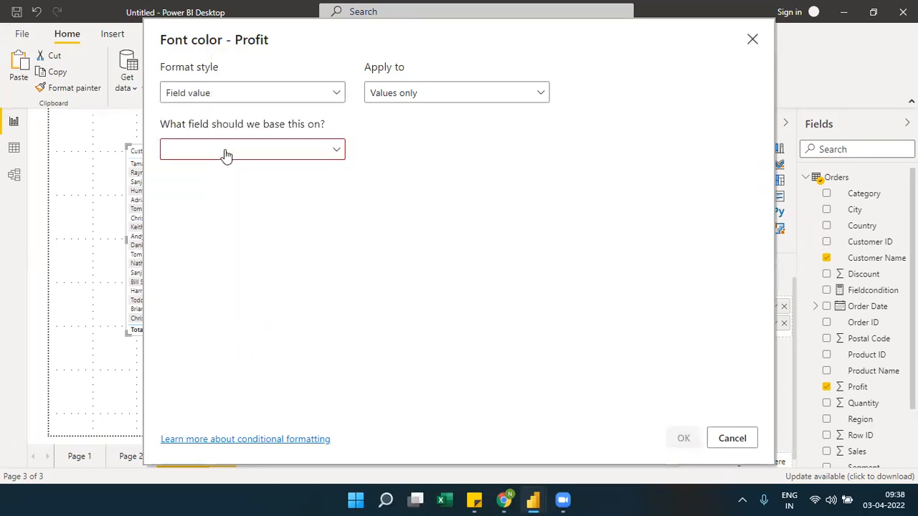
click(225, 152)
text(condi)
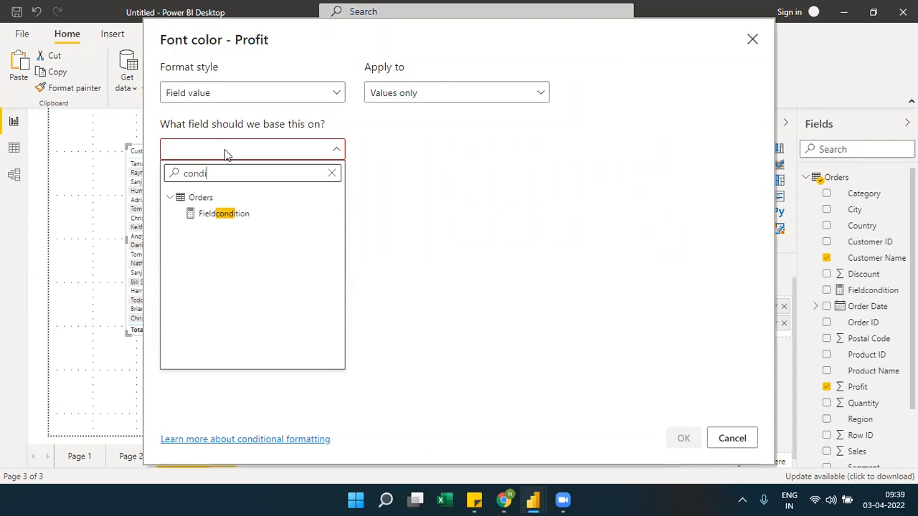
click(225, 214)
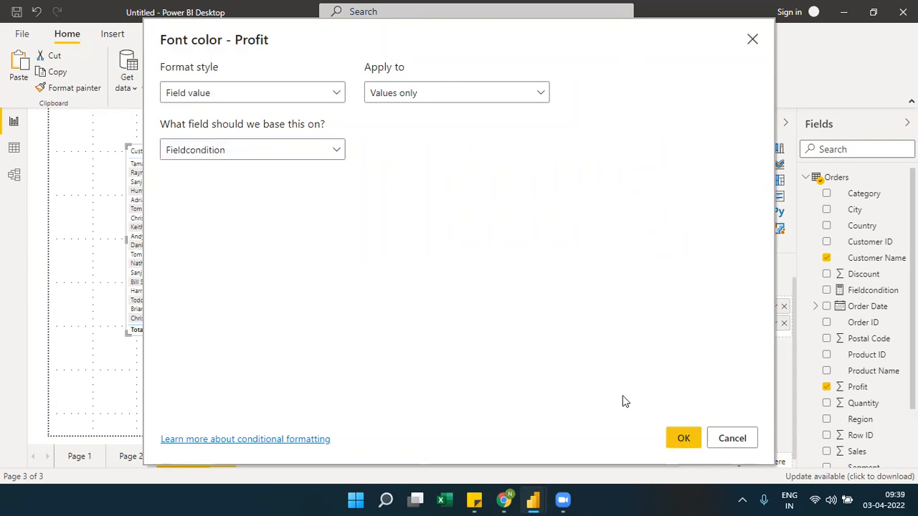
click(668, 435)
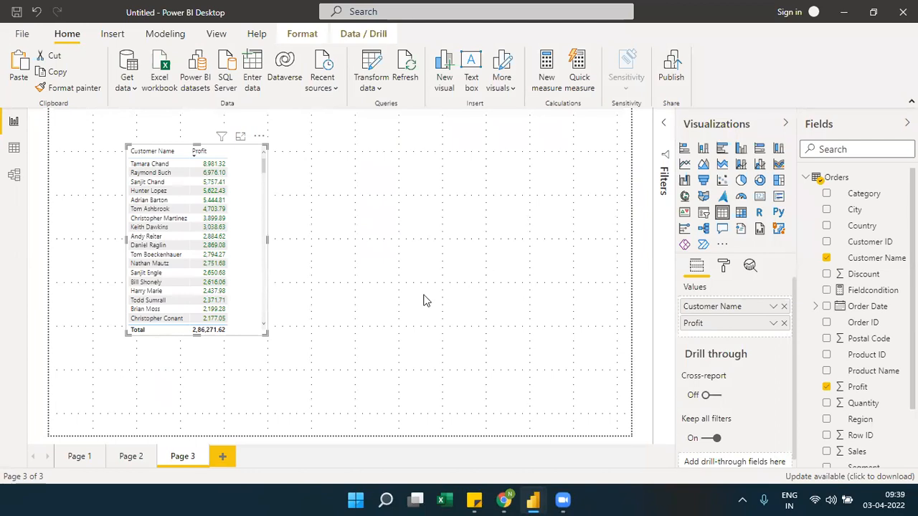
click(216, 153)
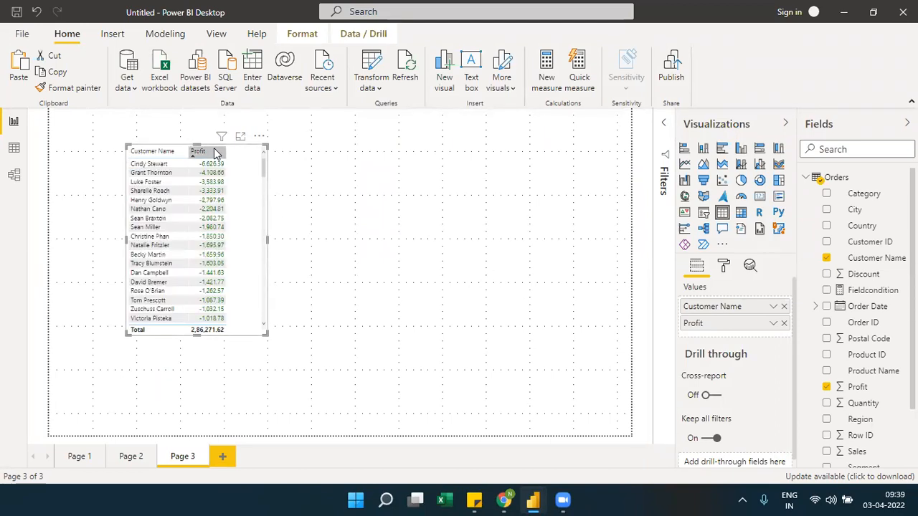
click(217, 153)
Replace the table's Customer Name field with Sub-Category, and swap that for Ship Mode, placed before Profit
click(784, 306)
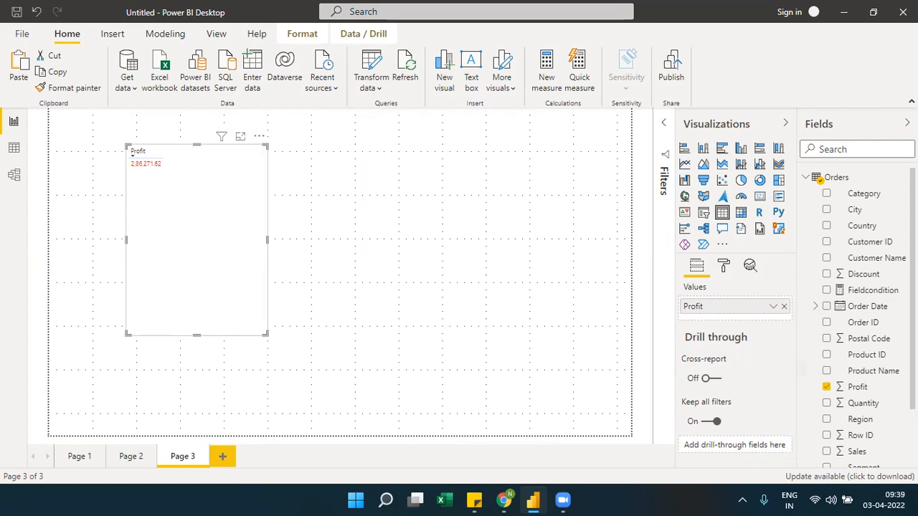
scroll(860, 322, down, 2)
drag(873, 460, 748, 310)
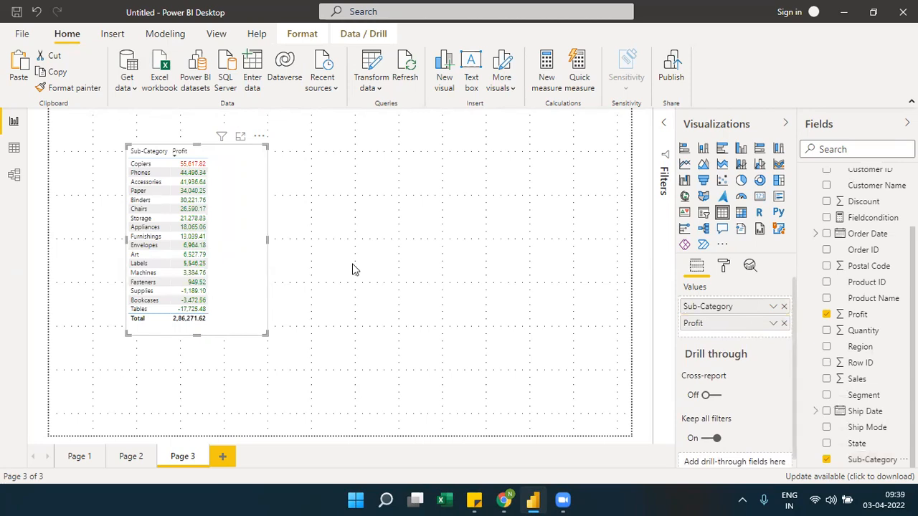
drag(856, 428, 763, 311)
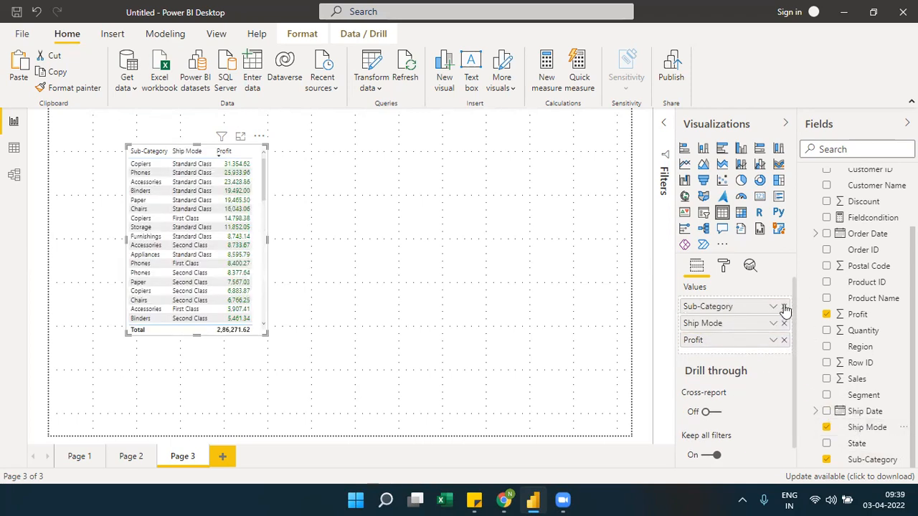
click(784, 306)
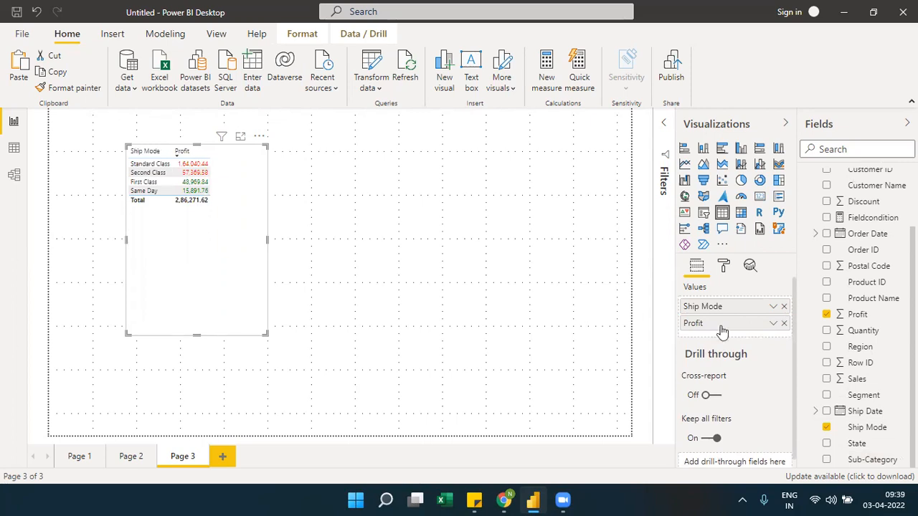
Open the data bars conditional formatting settings for the Profit column
click(773, 326)
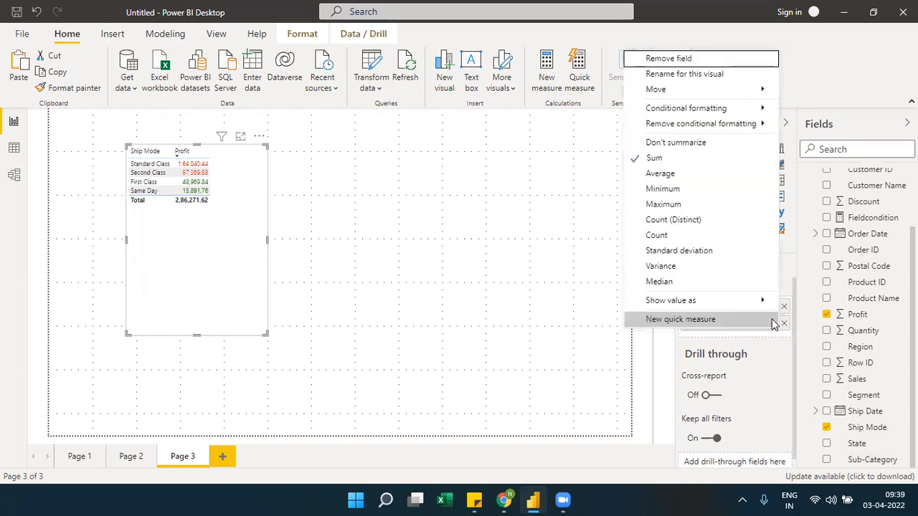
mouse_move(769, 125)
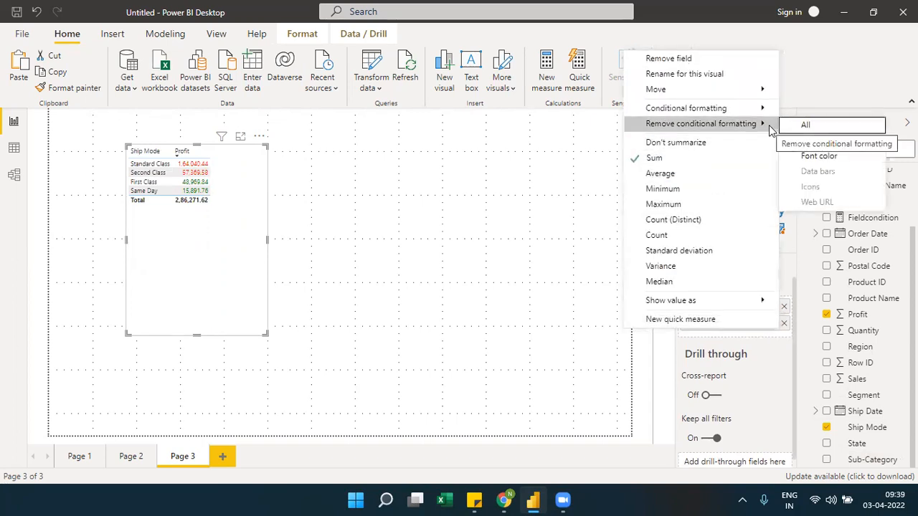
mouse_move(766, 109)
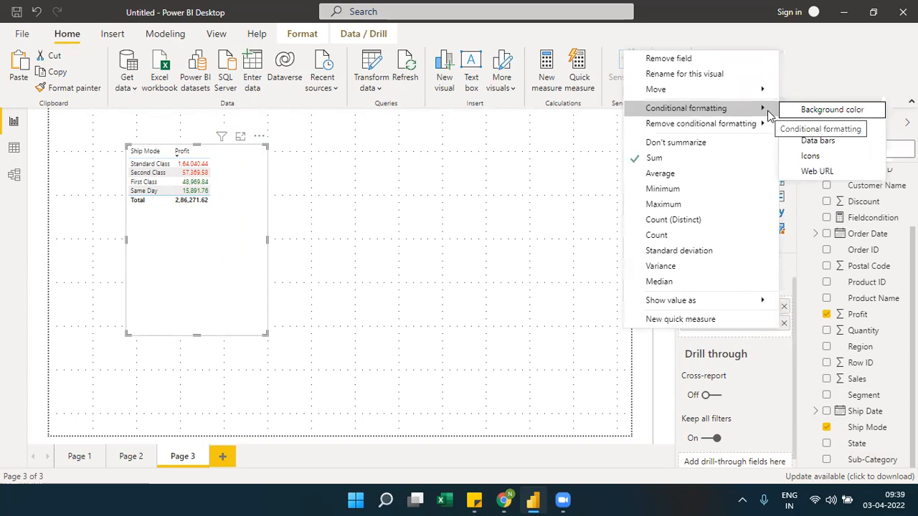
click(830, 142)
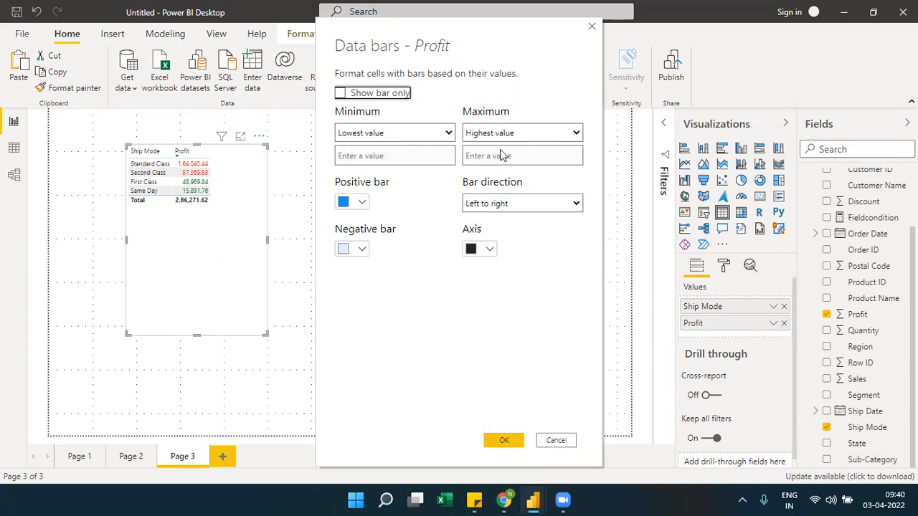
Try Custom for the data bars' minimum and maximum, and revert them to Lowest value and Highest value
click(406, 140)
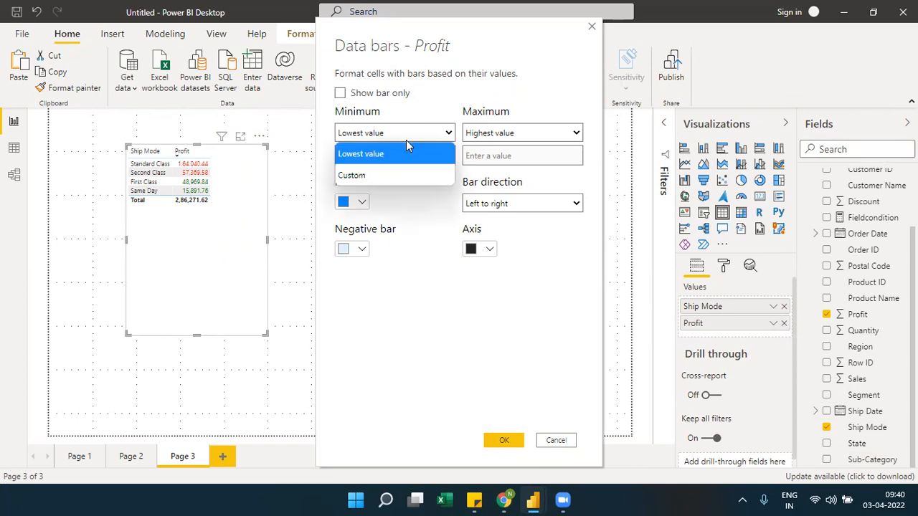
click(370, 170)
click(508, 136)
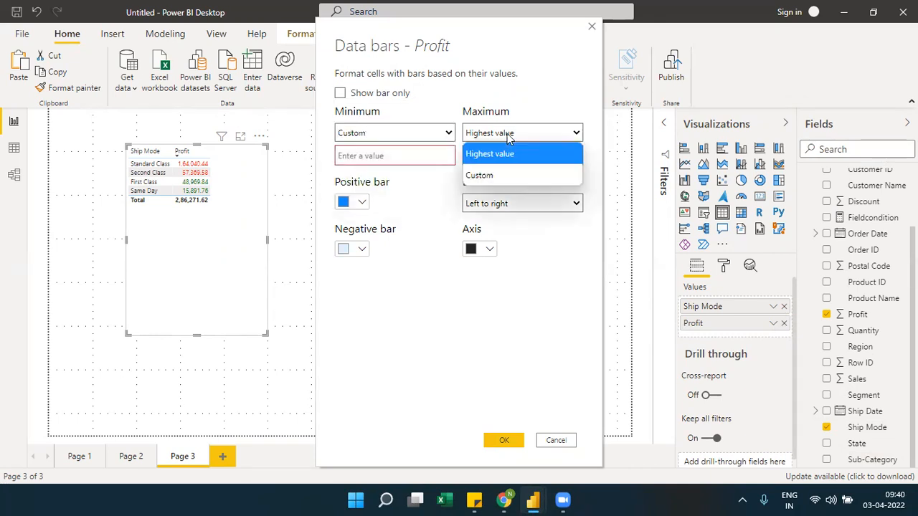
click(495, 175)
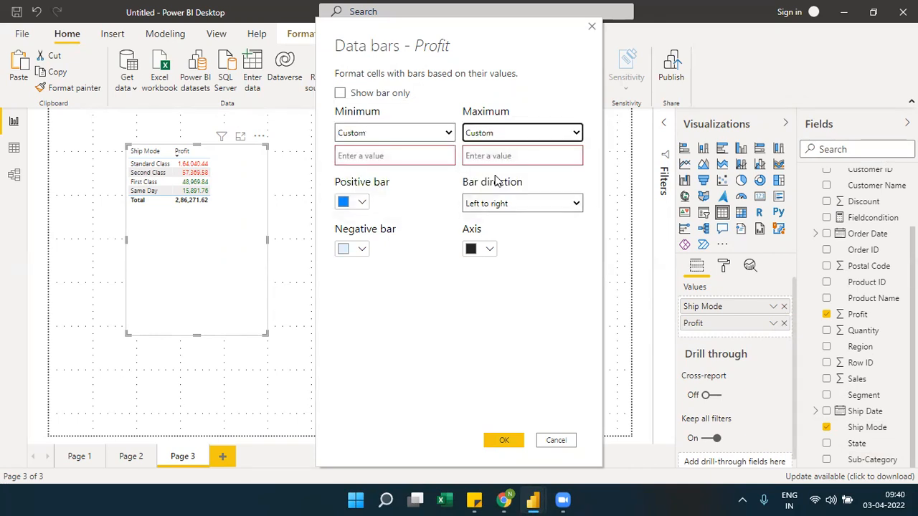
click(414, 136)
click(373, 154)
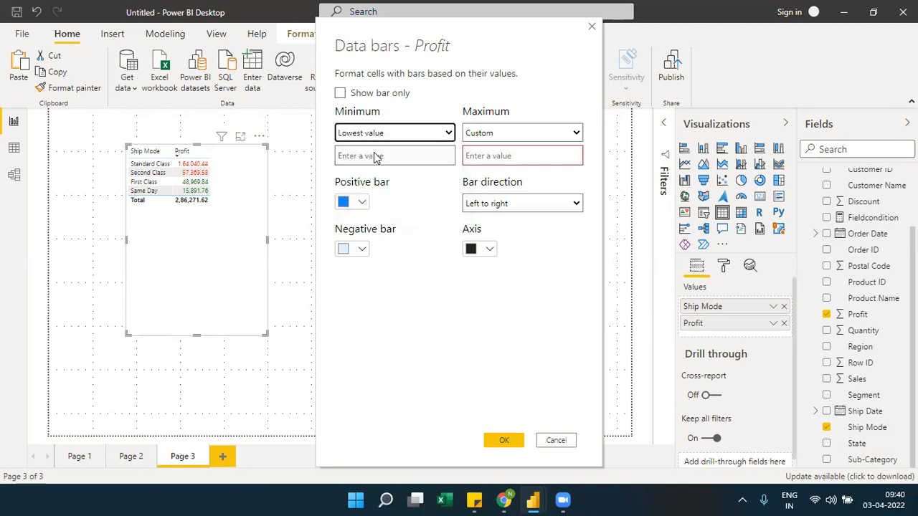
click(488, 136)
click(487, 152)
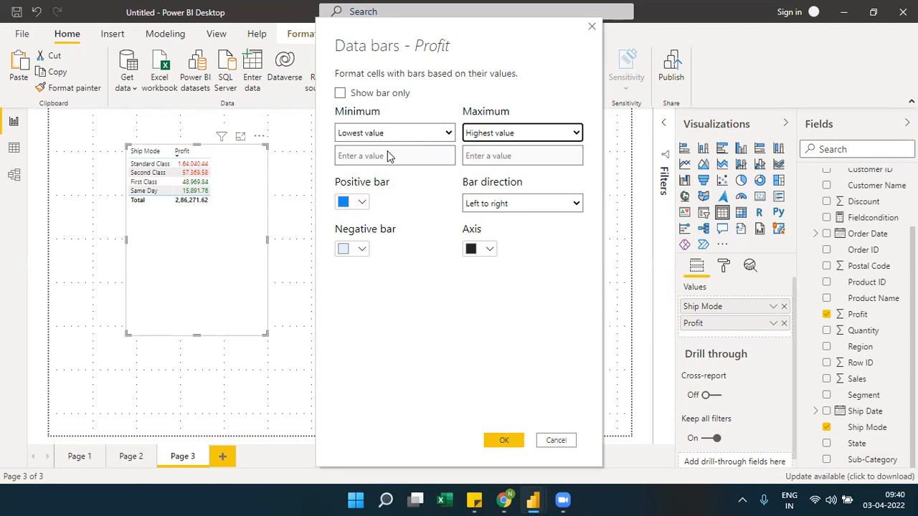
Choose the theme's bright blue for the positive bar and apply the data bars to Profit
click(364, 203)
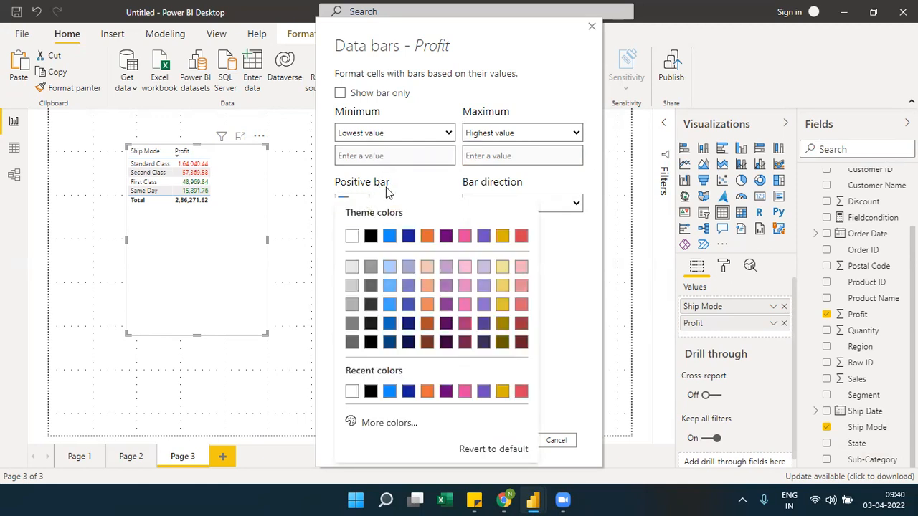
click(390, 236)
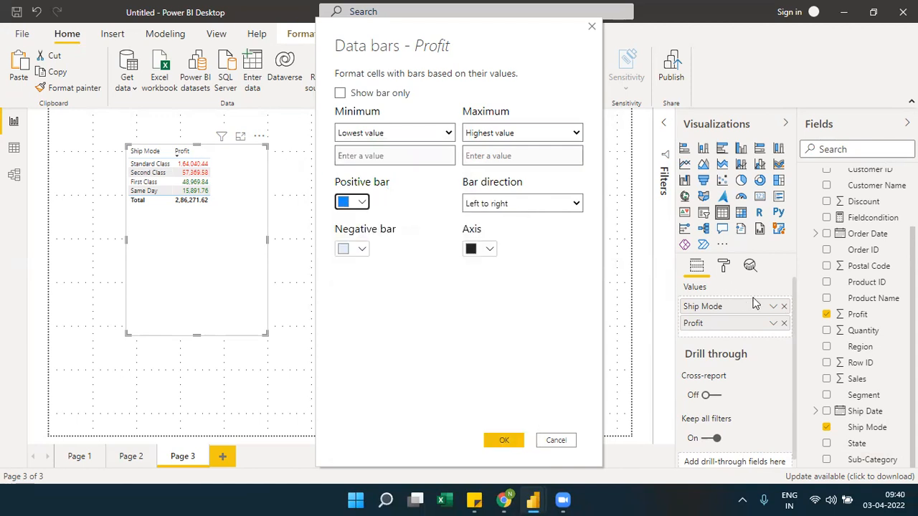
click(570, 434)
click(509, 441)
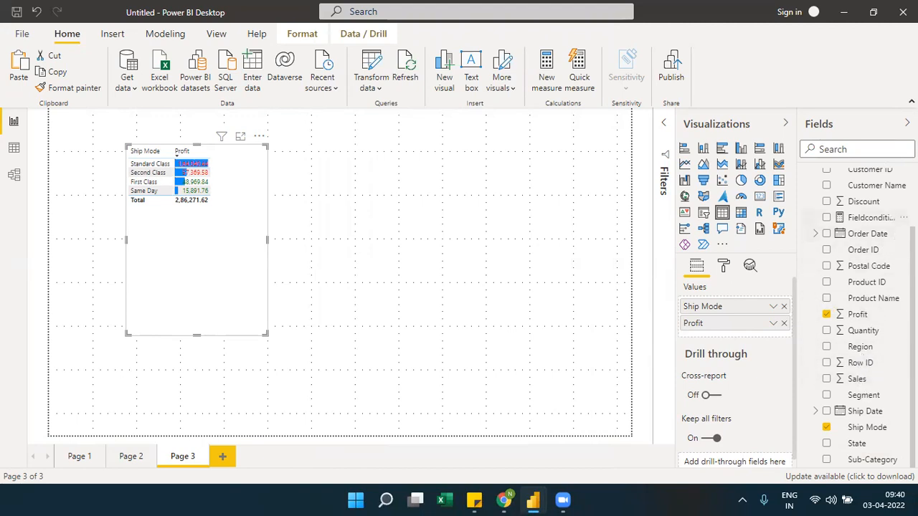
Replace the table's Ship Mode field with Customer Name before Profit, and enlarge the table in width and height
drag(889, 188, 774, 310)
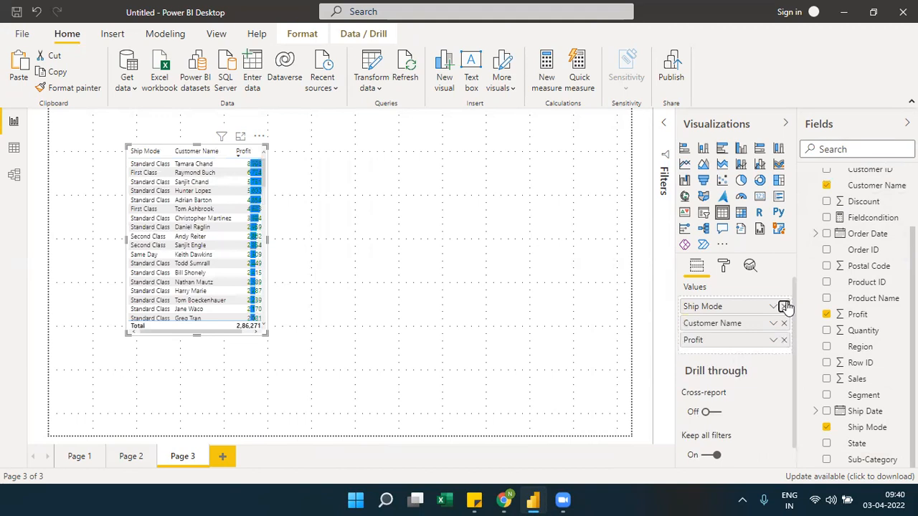
scroll(780, 305, down, 1)
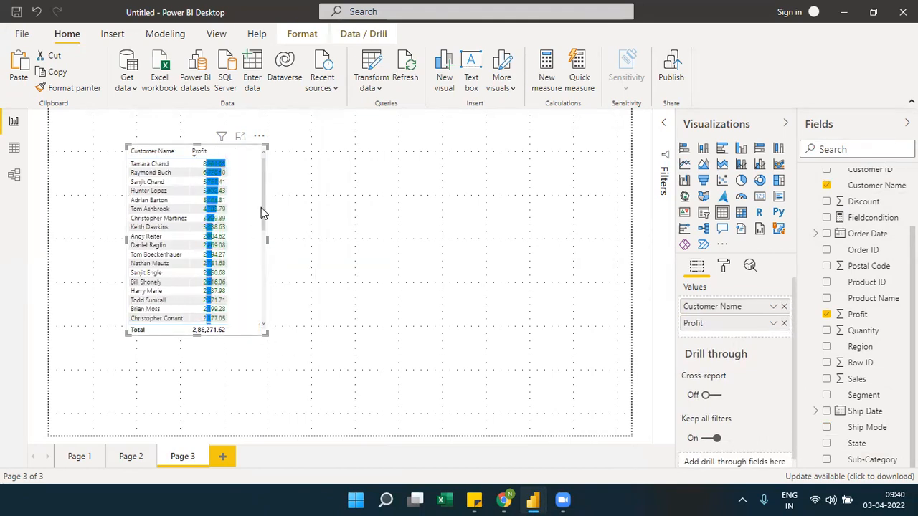
scroll(266, 229, down, 3)
scroll(264, 280, down, 15)
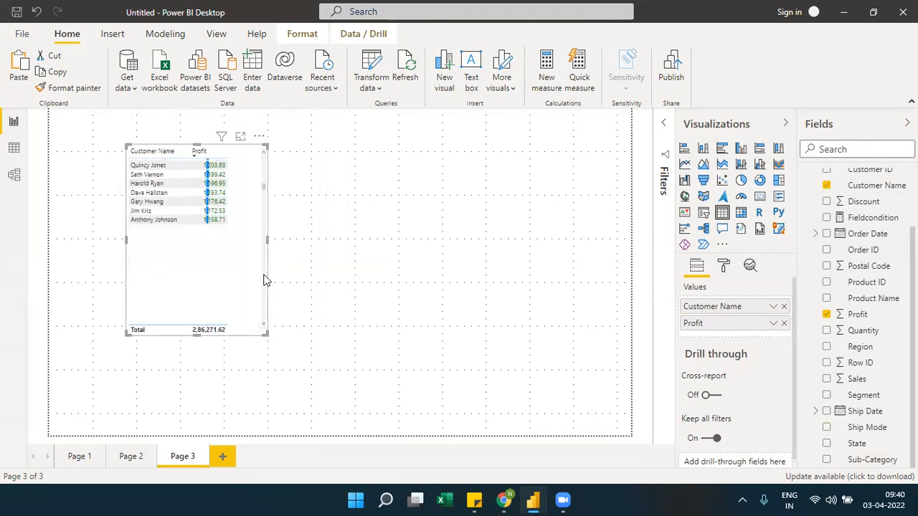
scroll(264, 280, down, 15)
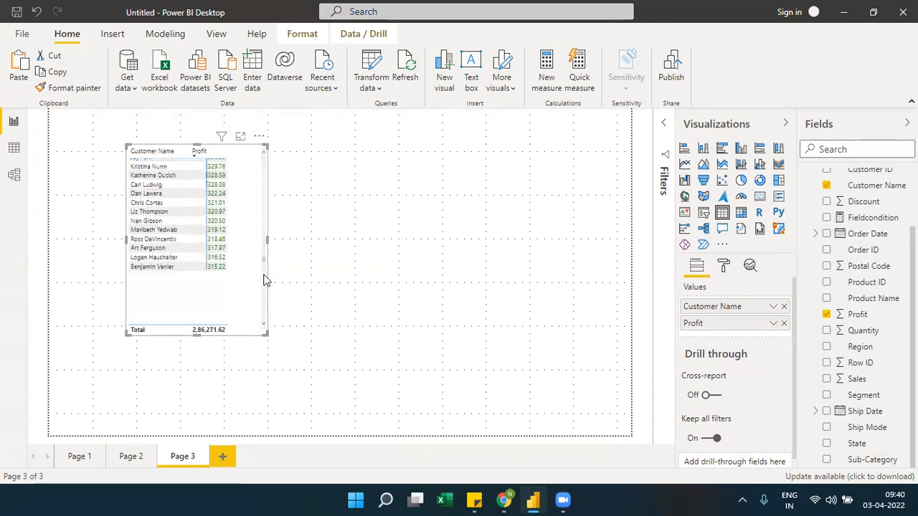
scroll(262, 296, down, 10)
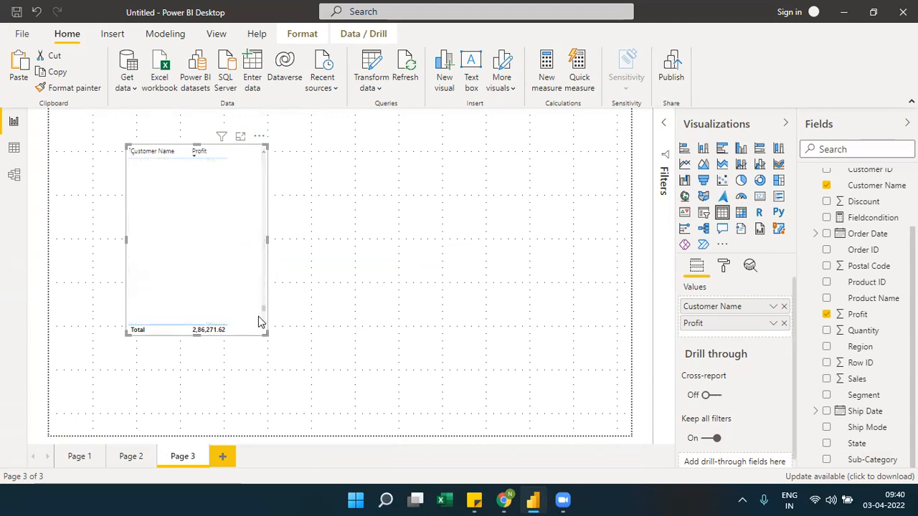
drag(263, 330, 313, 424)
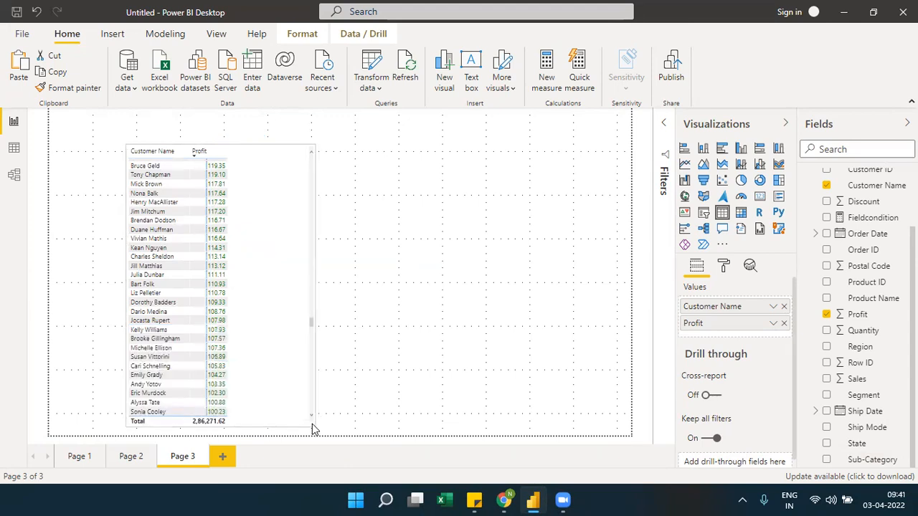
Sort the table by Profit ascending and set the negative bar color of Profit's data bars to orange
click(210, 154)
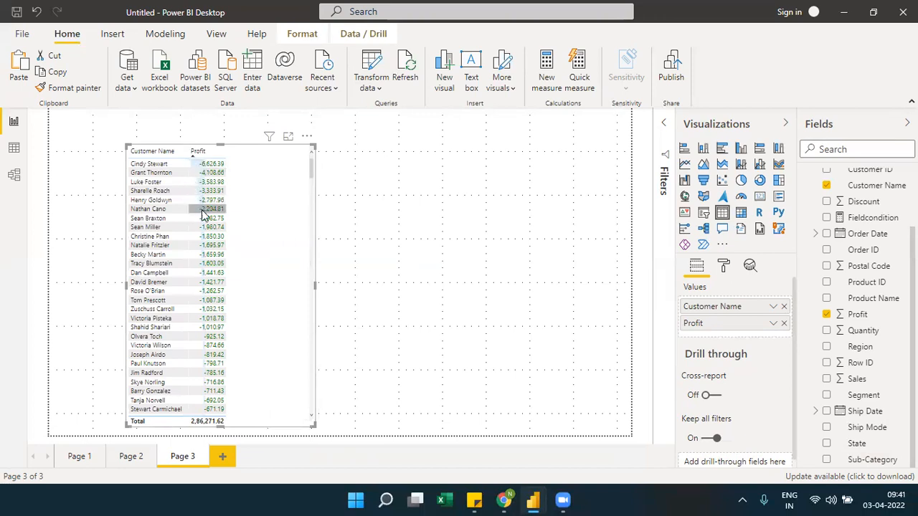
click(774, 324)
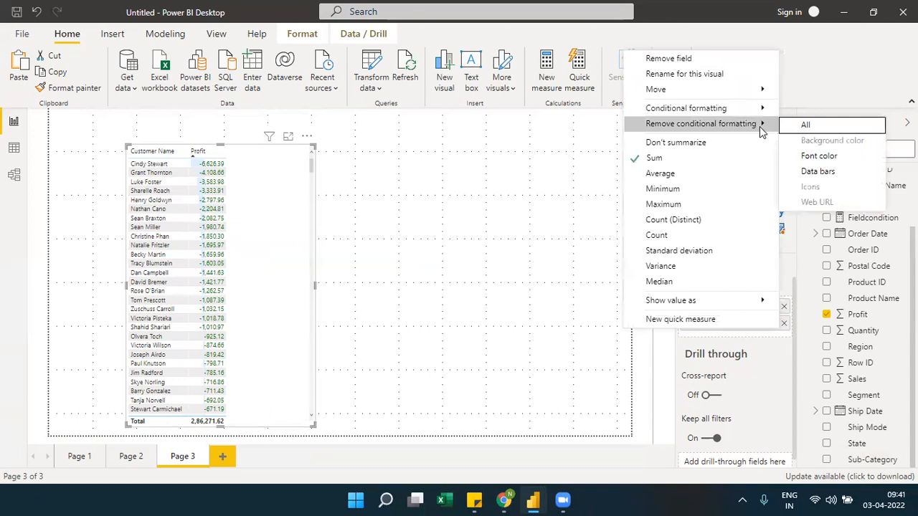
mouse_move(759, 109)
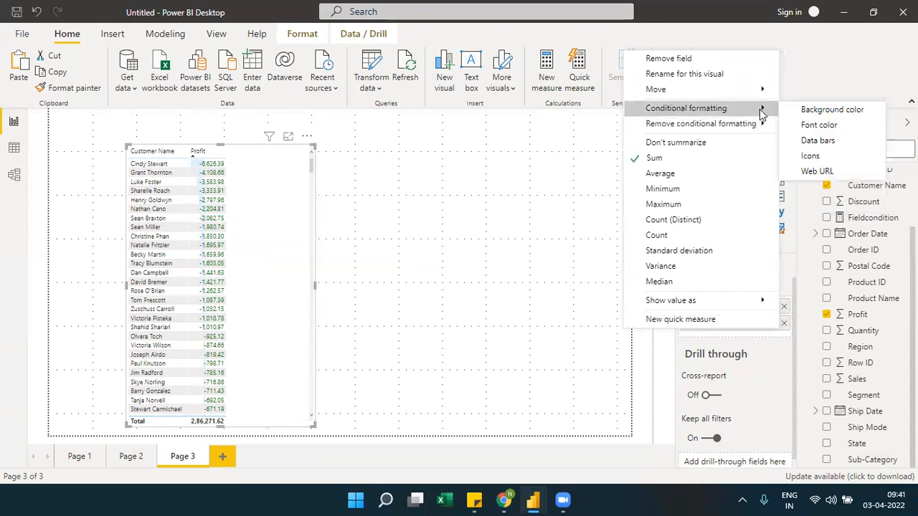
click(815, 142)
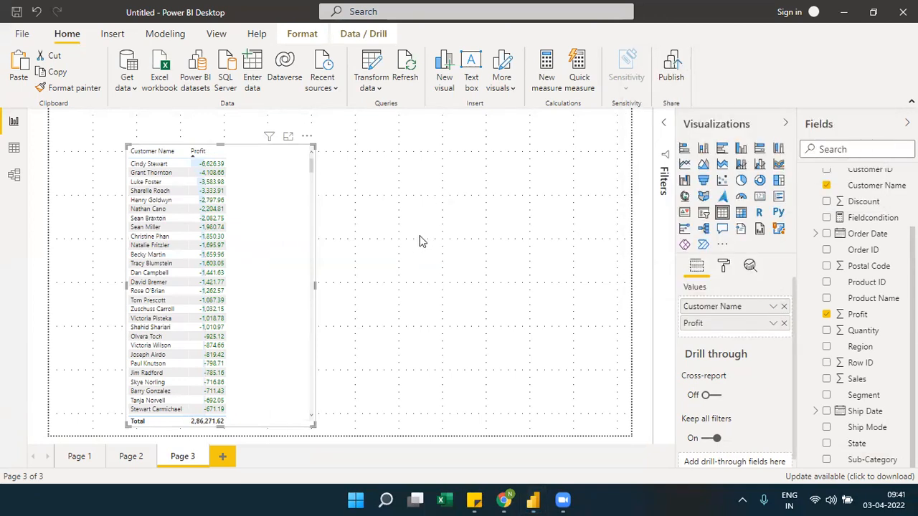
click(362, 249)
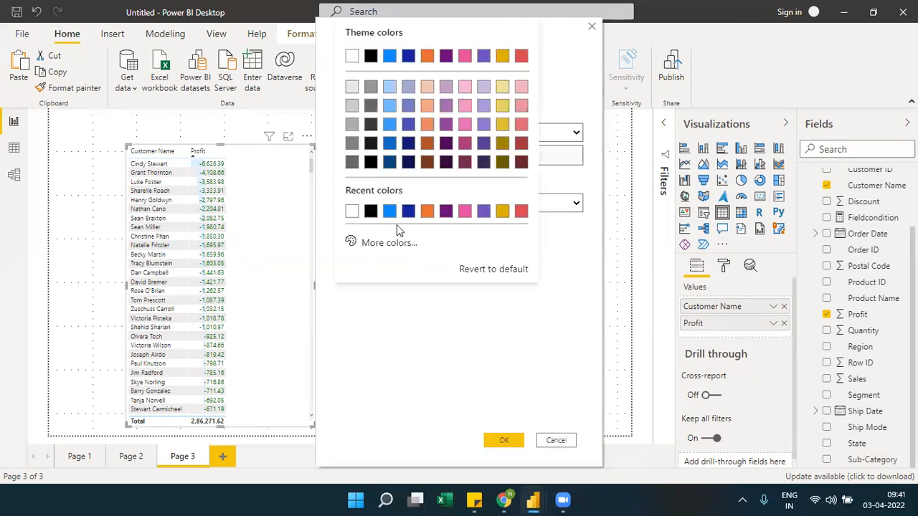
click(427, 210)
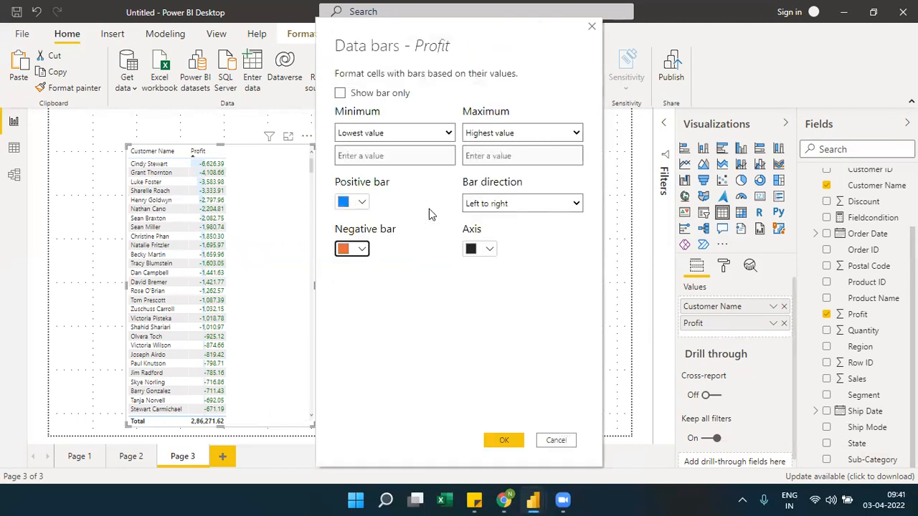
click(492, 439)
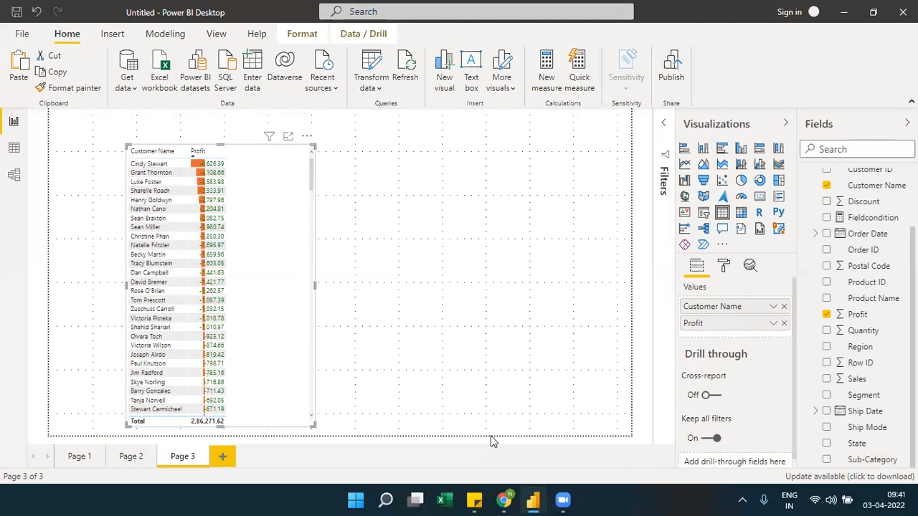
Switch the Profit sort between descending and ascending to compare the bars, finishing on descending
click(215, 157)
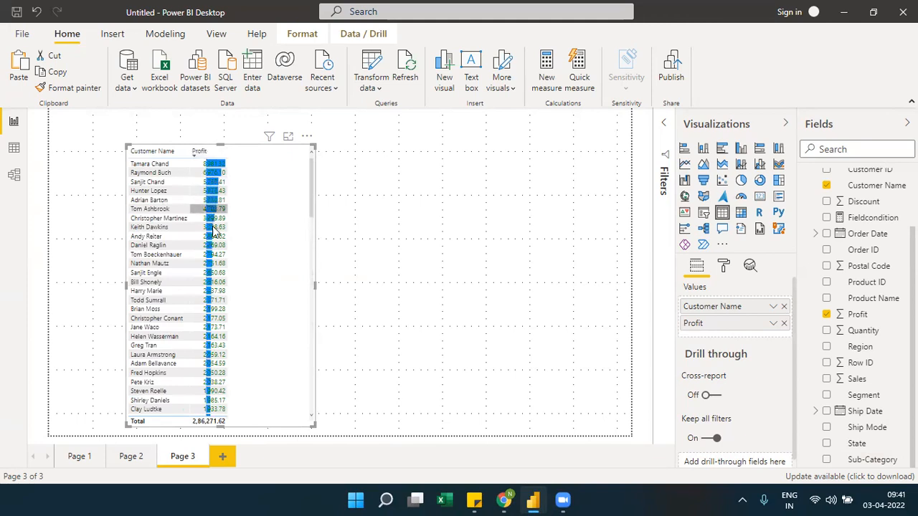
click(199, 153)
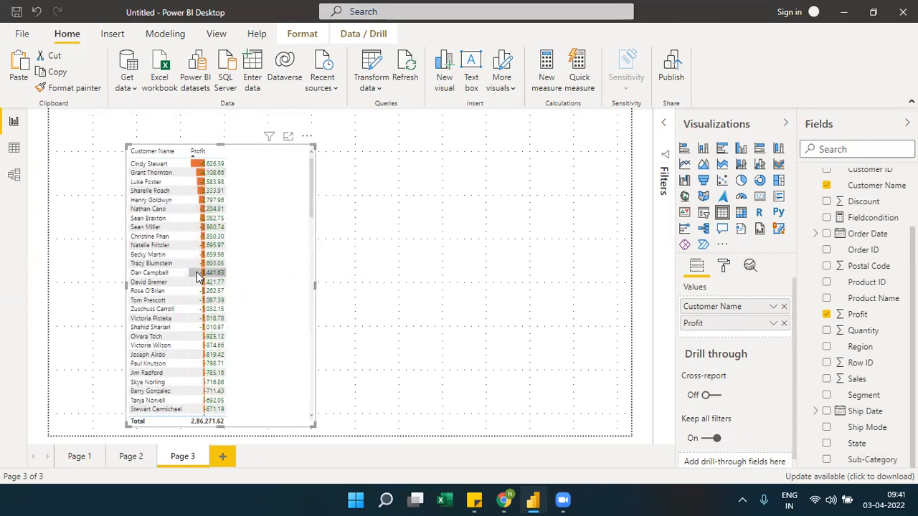
click(221, 159)
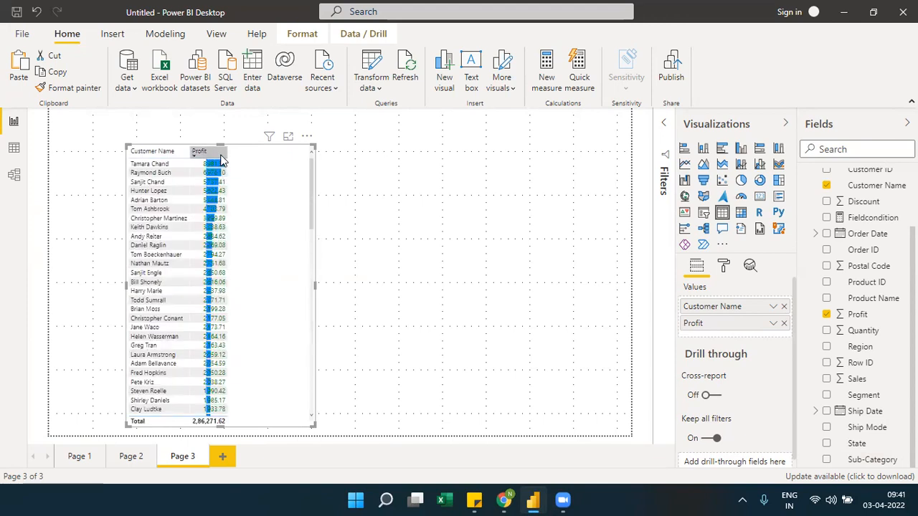